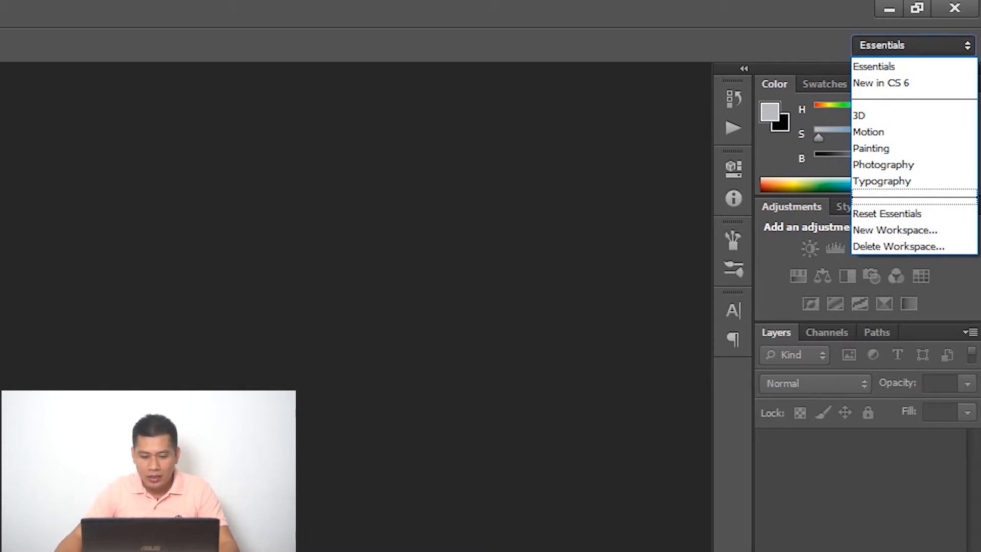
pyautogui.press('Escape')
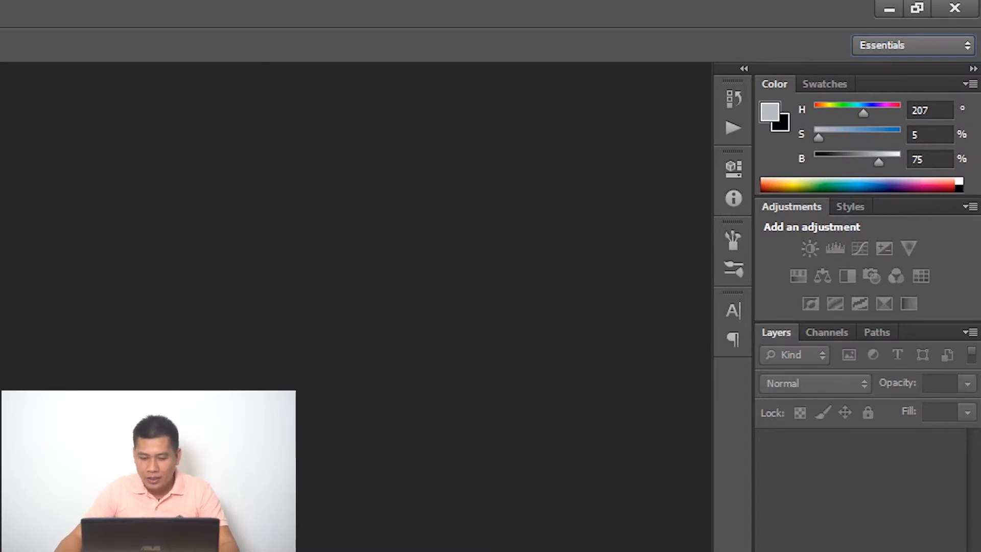
pyautogui.hotkey('alt', 'f')
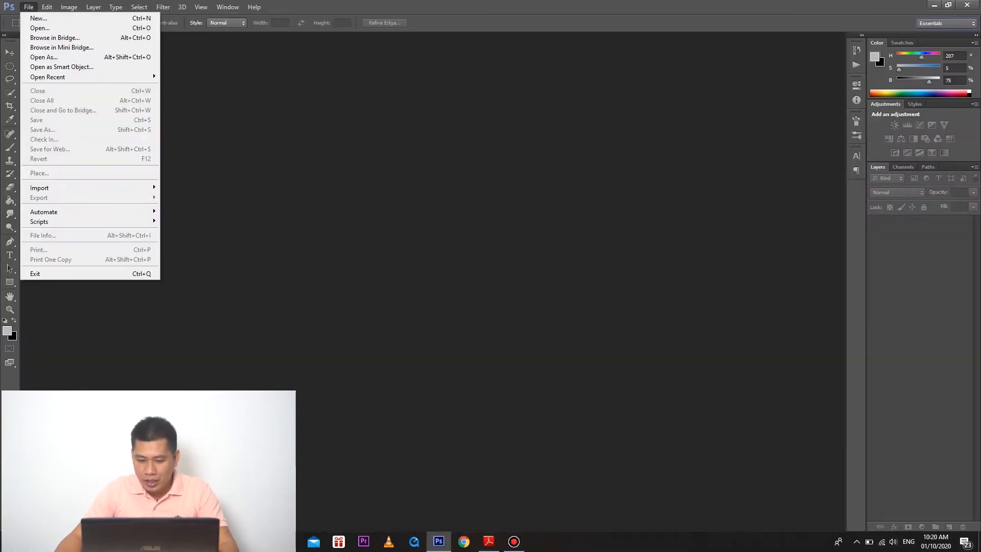
pyautogui.press('Right')
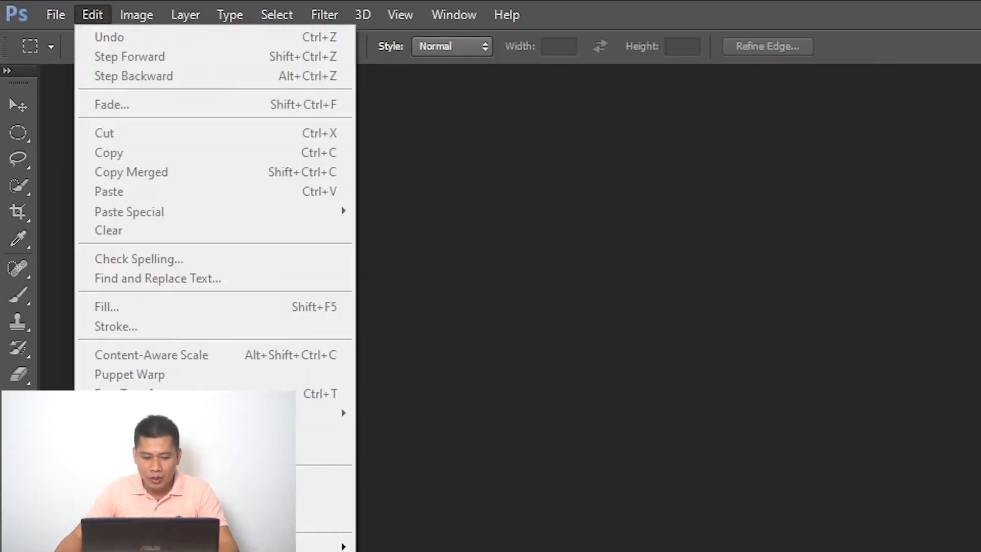
pyautogui.press('Right')
pyautogui.press('Right')
pyautogui.press('Right')
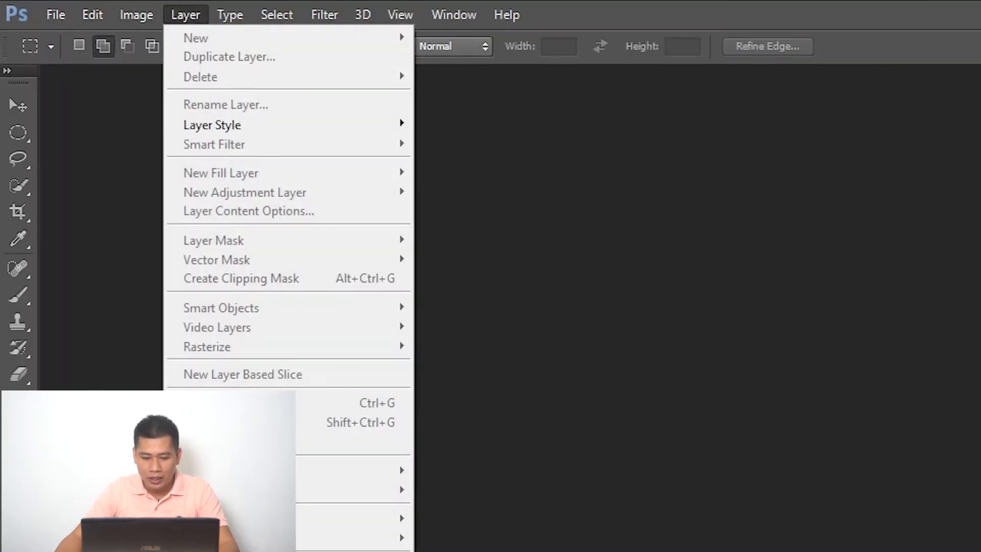
pyautogui.press('Left')
pyautogui.press('Left')
pyautogui.press('Right')
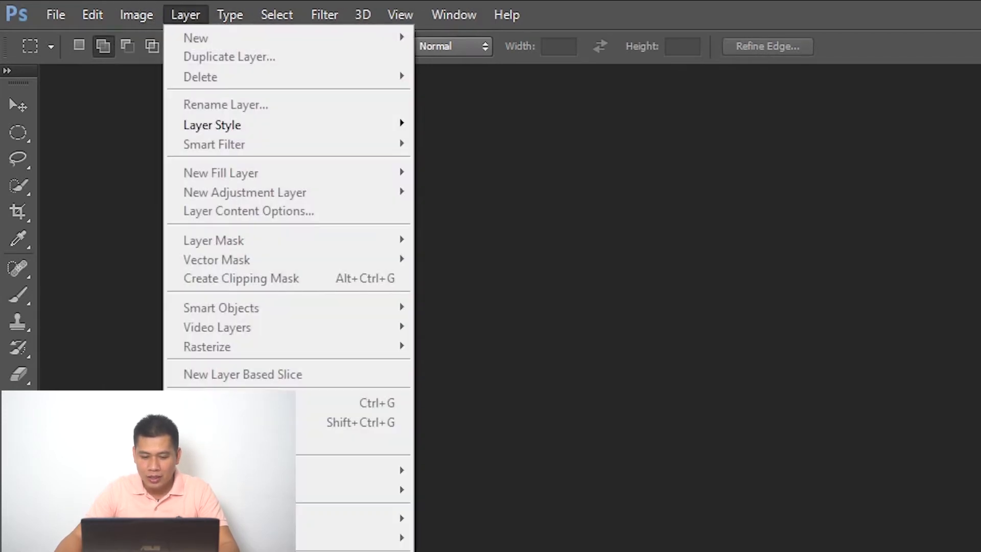
pyautogui.press('Right')
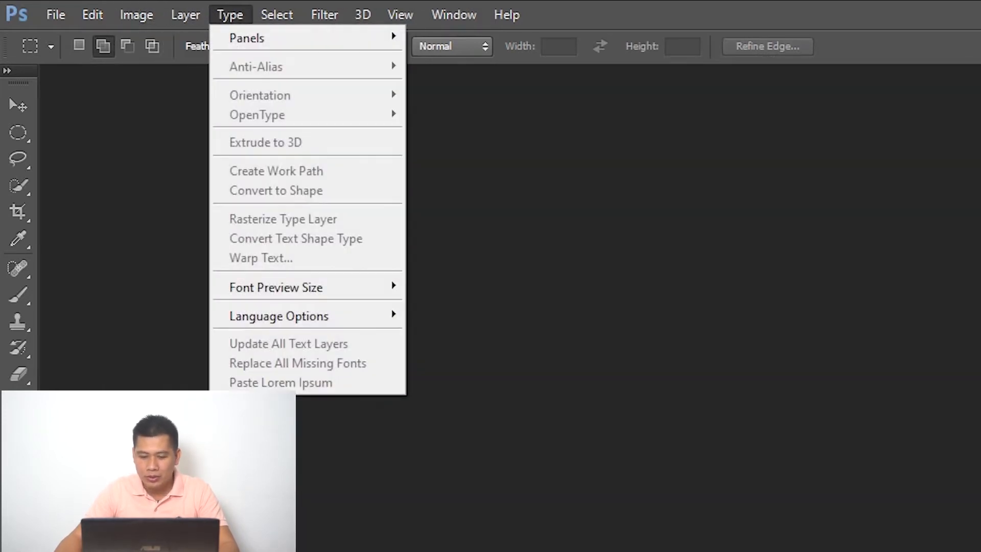
pyautogui.press('Right')
pyautogui.press('Right')
pyautogui.press('Right')
pyautogui.press('Right')
pyautogui.press('Right')
pyautogui.press('Right')
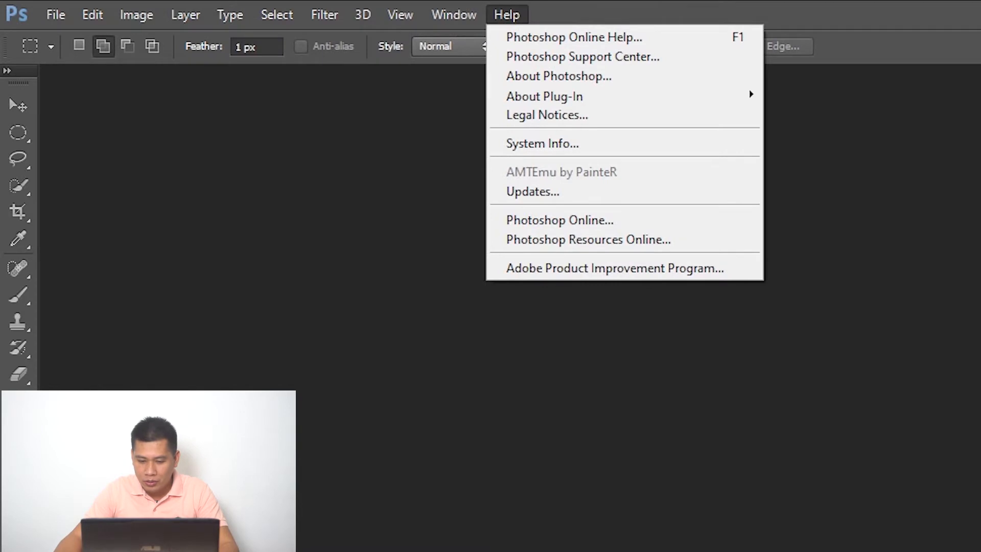
pyautogui.press('Escape')
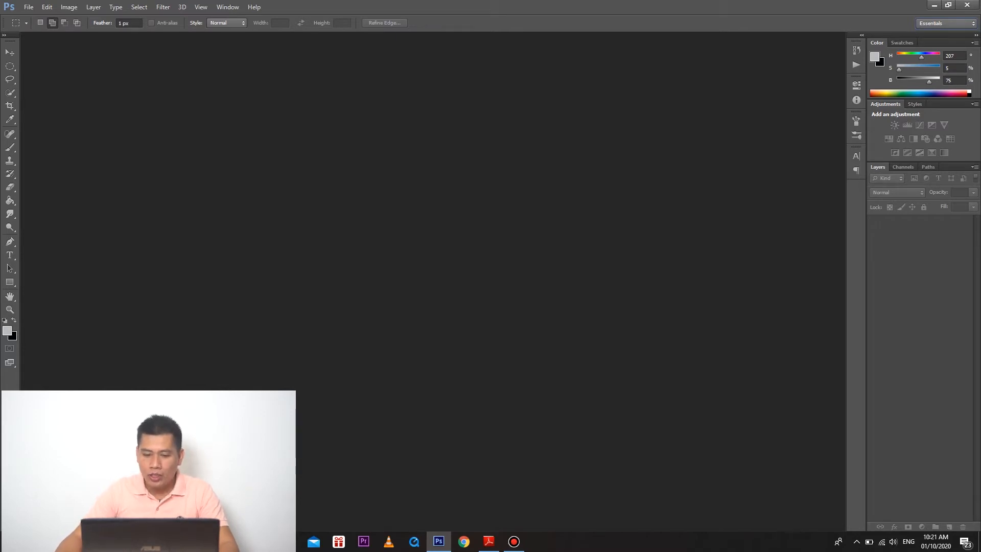
# Look through the color swatches, the color sliders and the available layer styles.
pyautogui.click(902, 42)
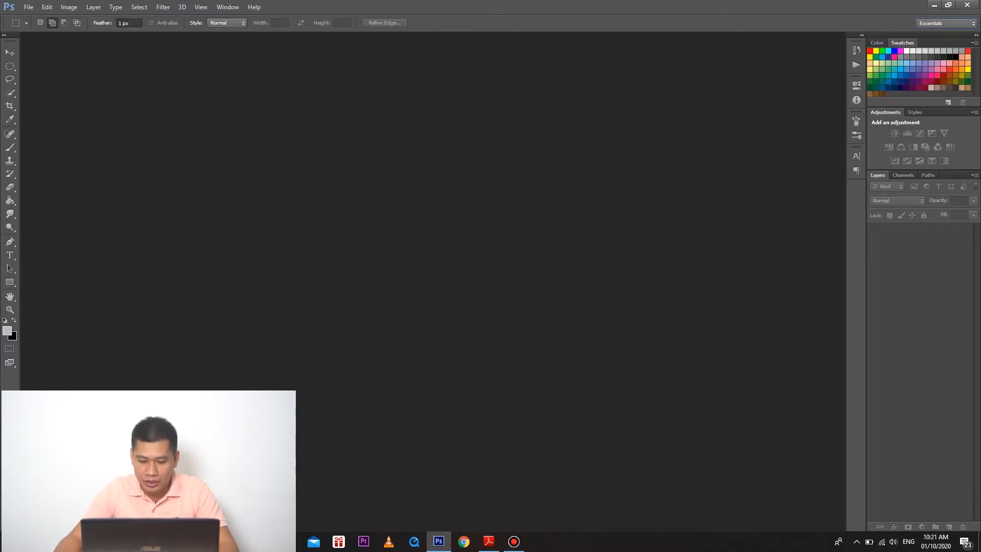
pyautogui.press('F6')
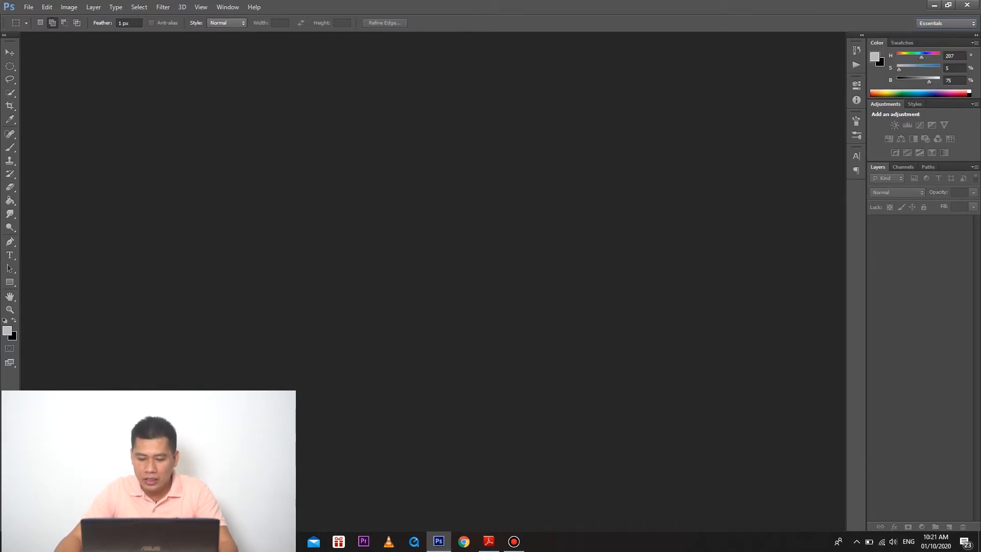
pyautogui.click(914, 104)
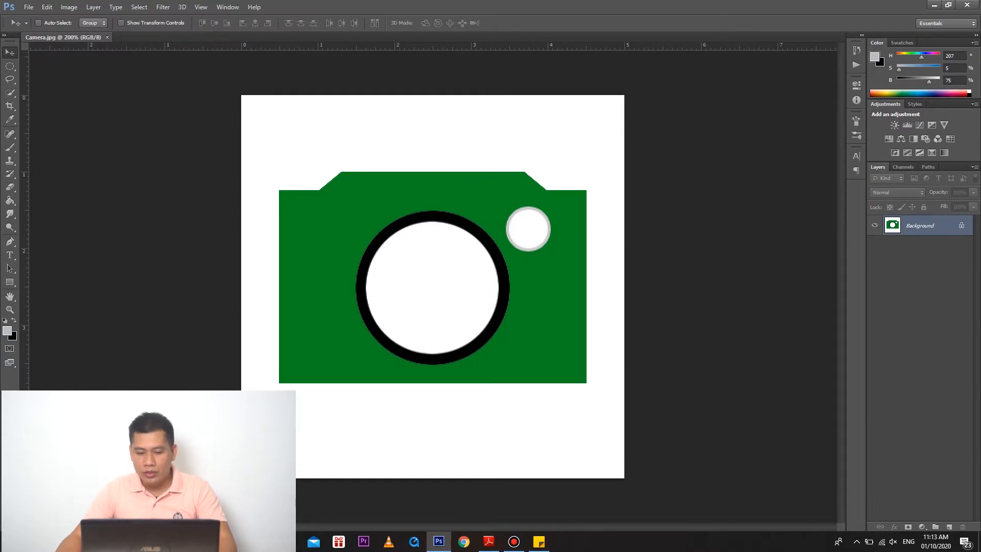
# Start a new document and name it Camera.
pyautogui.press('alt')
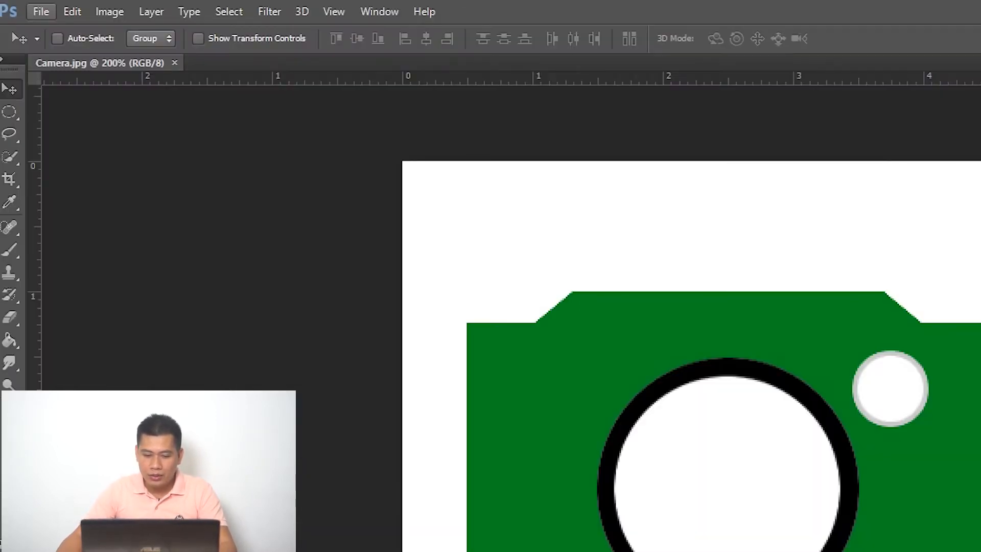
pyautogui.hotkey('alt', 'f')
pyautogui.press('Down')
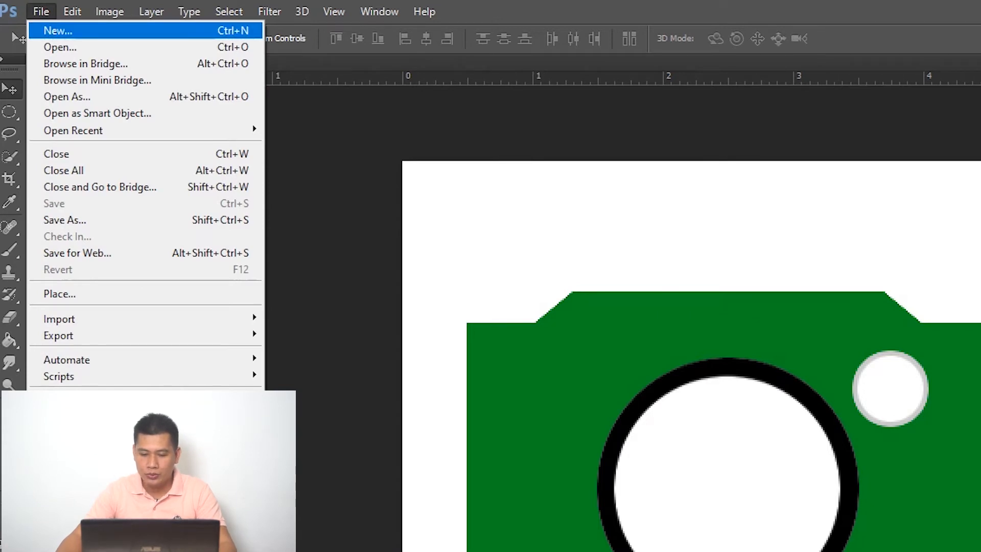
pyautogui.press('Return')
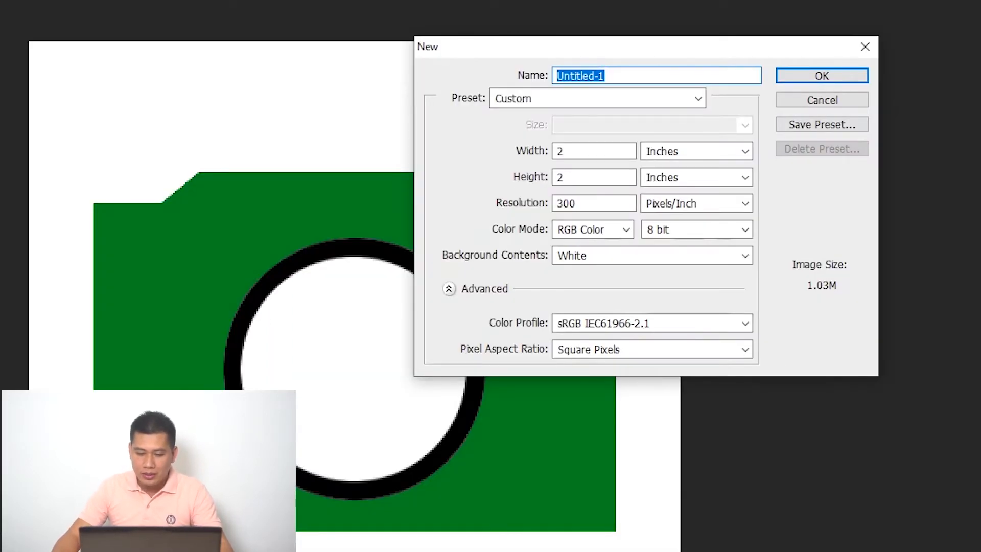
pyautogui.write('C')
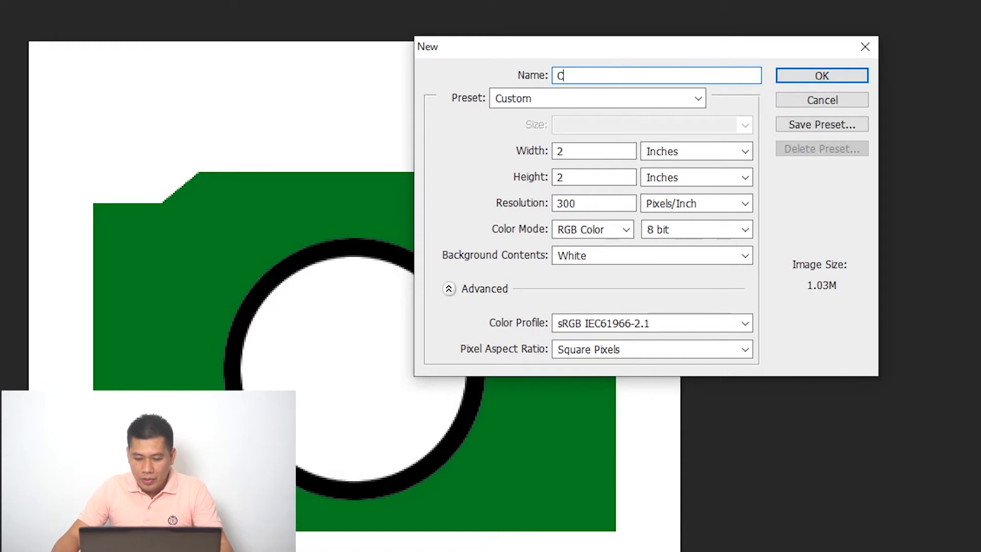
pyautogui.write('a')
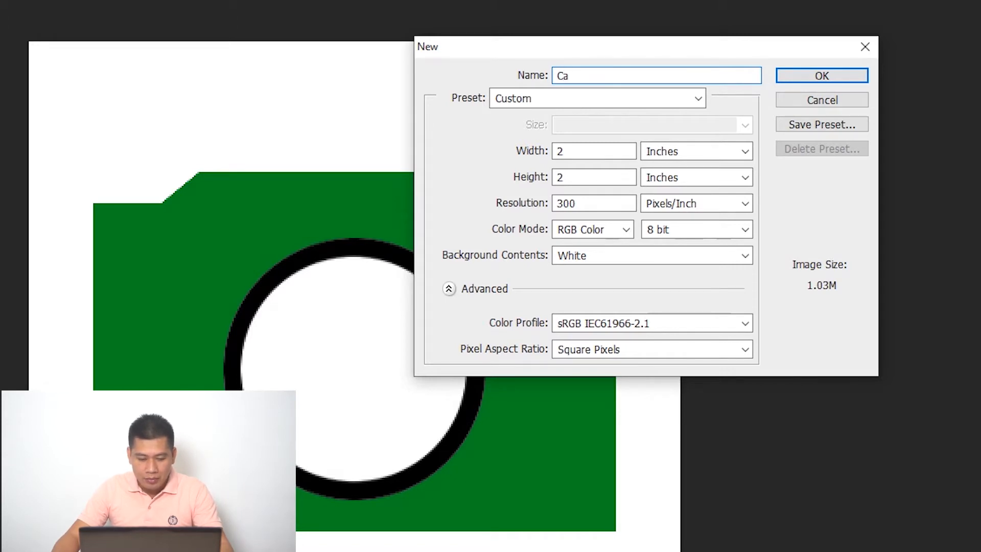
pyautogui.write('mera')
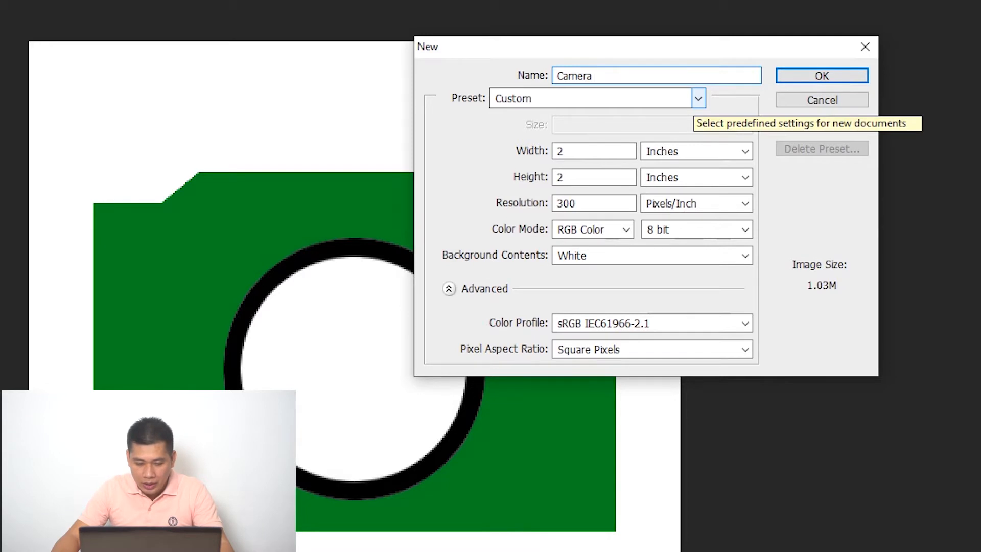
# Try the Photo preset and view its size options, returning the preset to Custom.
pyautogui.click(698, 98)
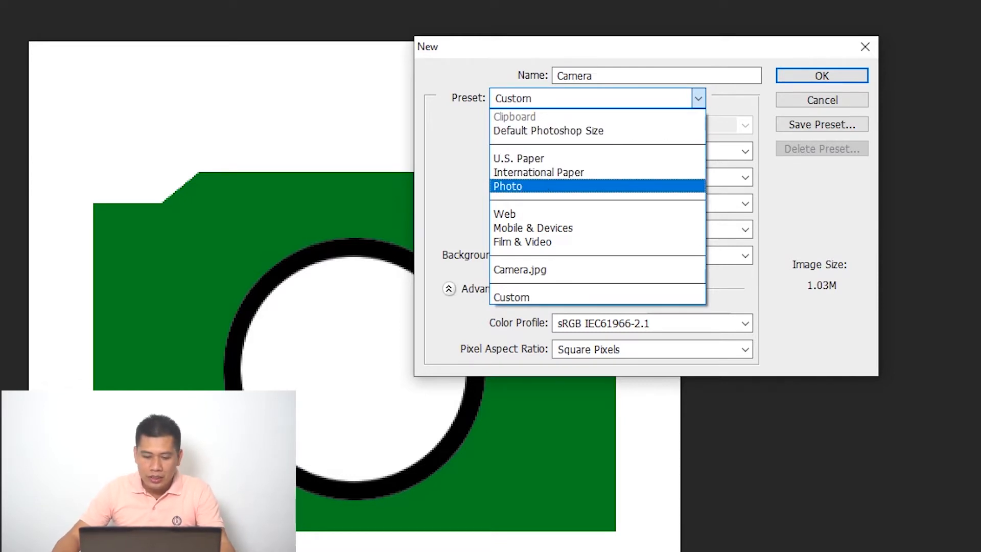
pyautogui.press('Return')
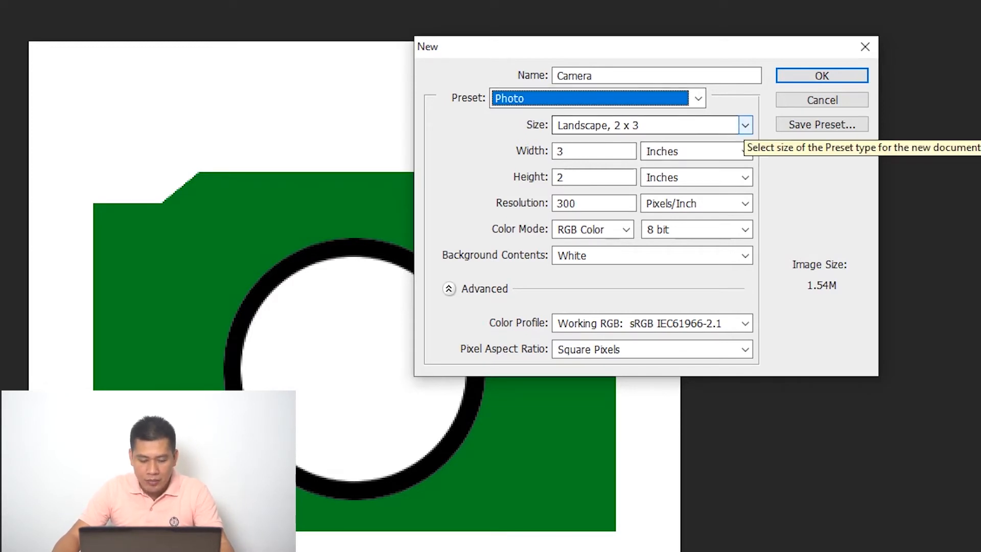
pyautogui.click(746, 125)
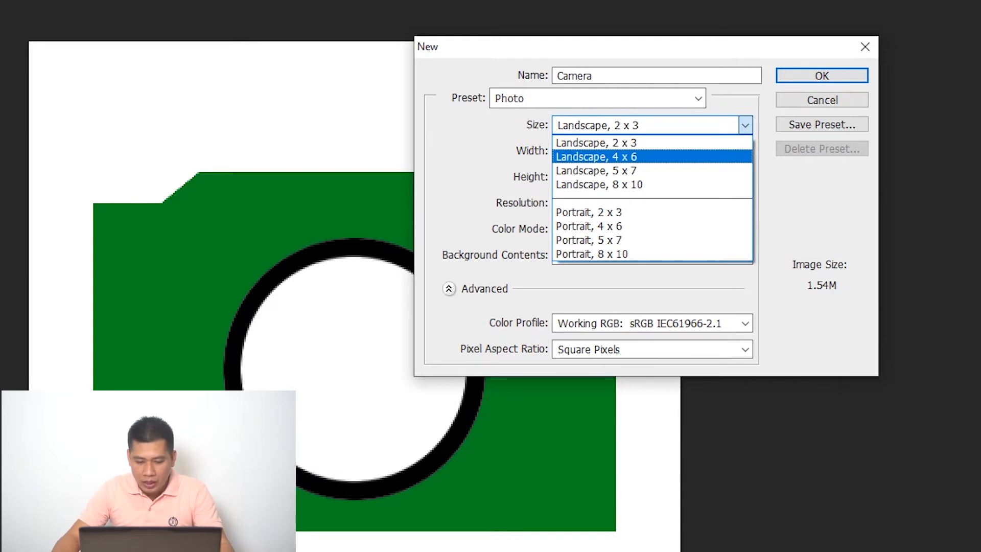
pyautogui.click(698, 99)
pyautogui.click(698, 98)
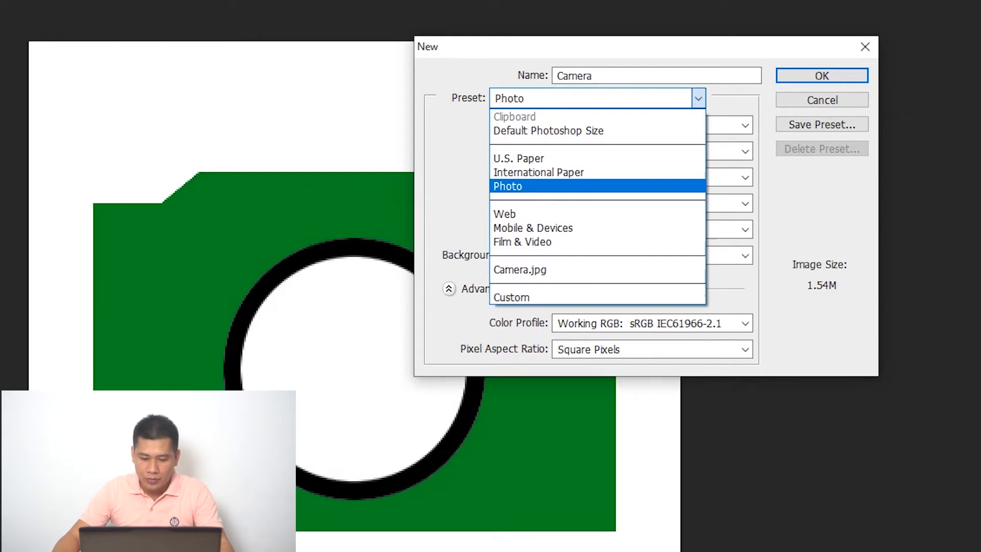
pyautogui.click(512, 297)
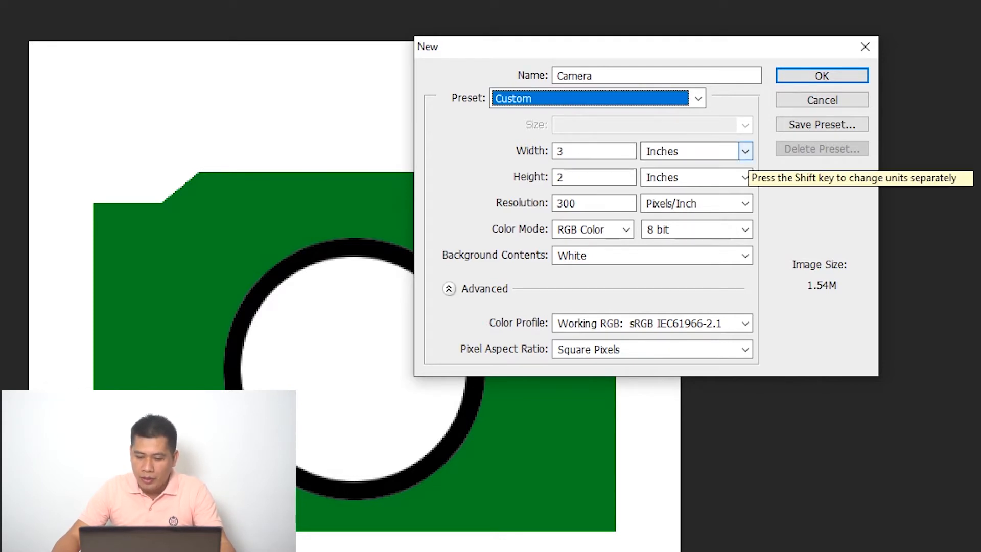
# Examine the measurement units offered for the document width and choose Inches.
pyautogui.click(745, 151)
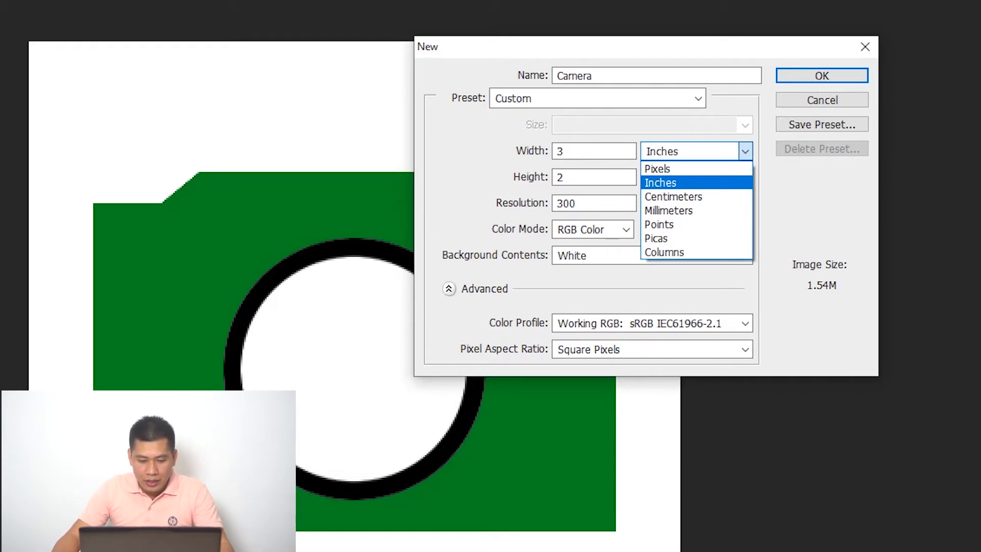
pyautogui.press('Up')
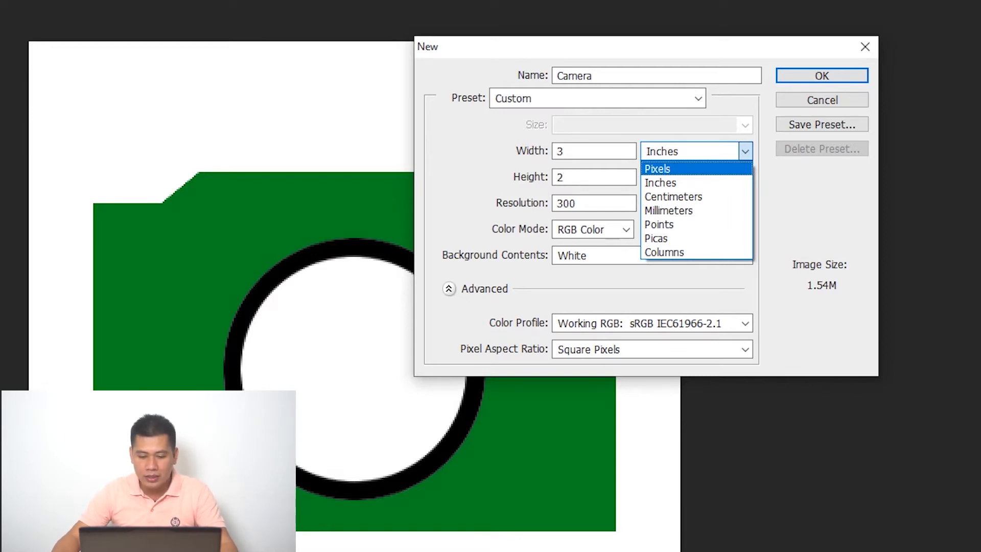
pyautogui.press('Down')
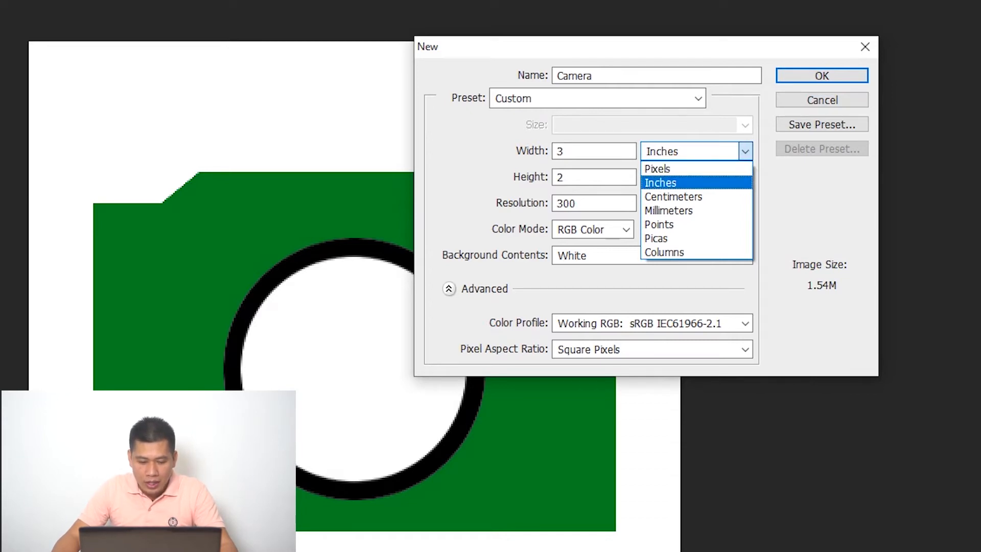
pyautogui.press('Down')
pyautogui.press('Down')
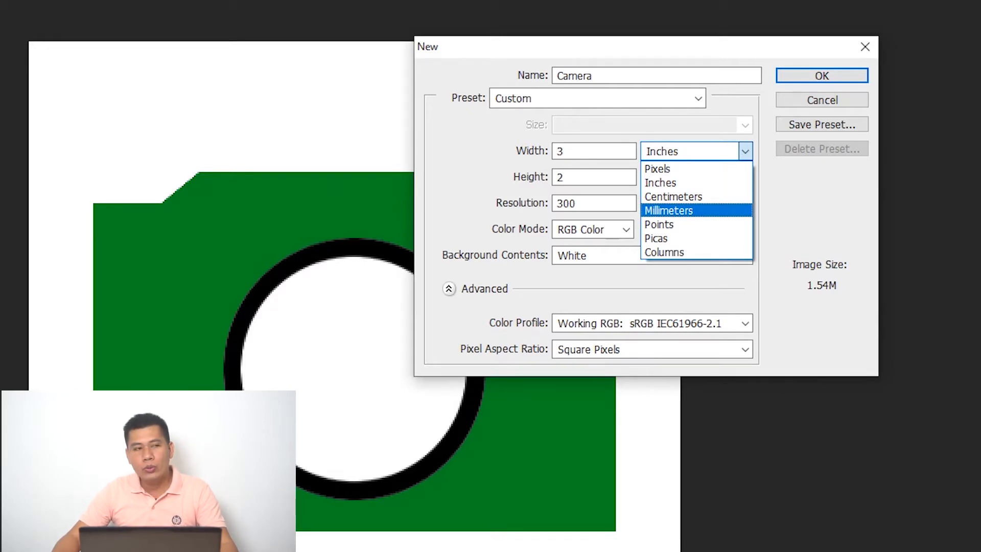
pyautogui.press('Up')
pyautogui.press('Up')
pyautogui.press('Up')
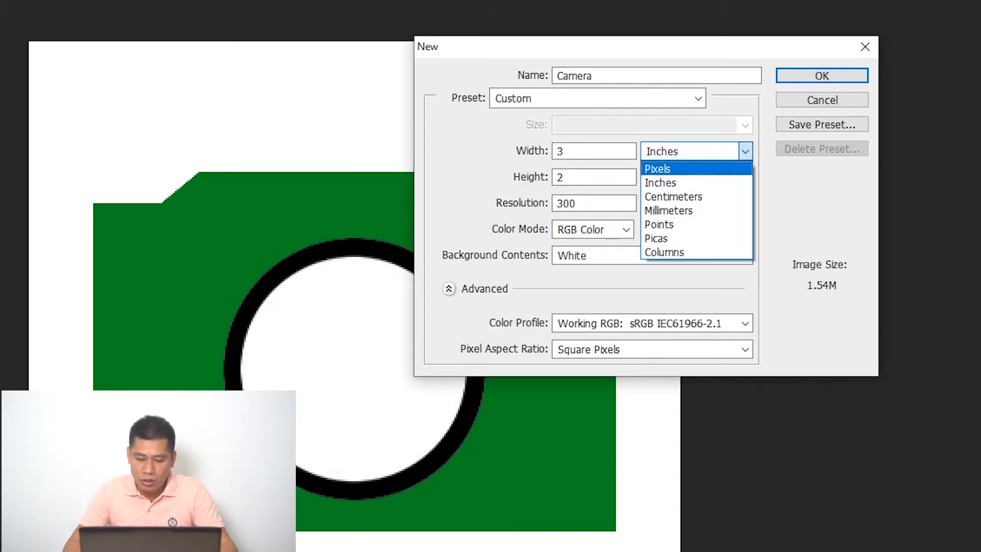
pyautogui.press('Down')
pyautogui.press('Return')
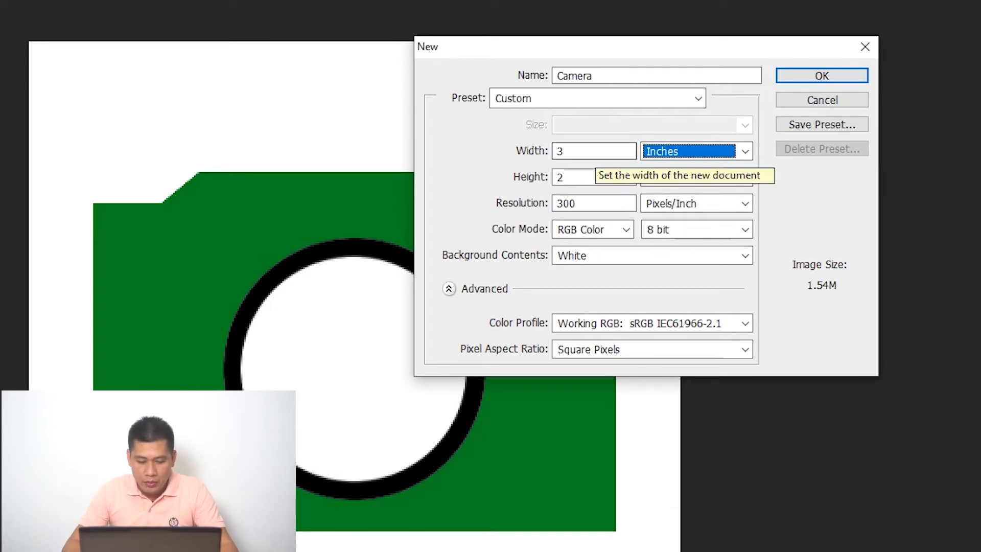
# Set the new document's width and height to 5 inches each.
pyautogui.click(594, 152)
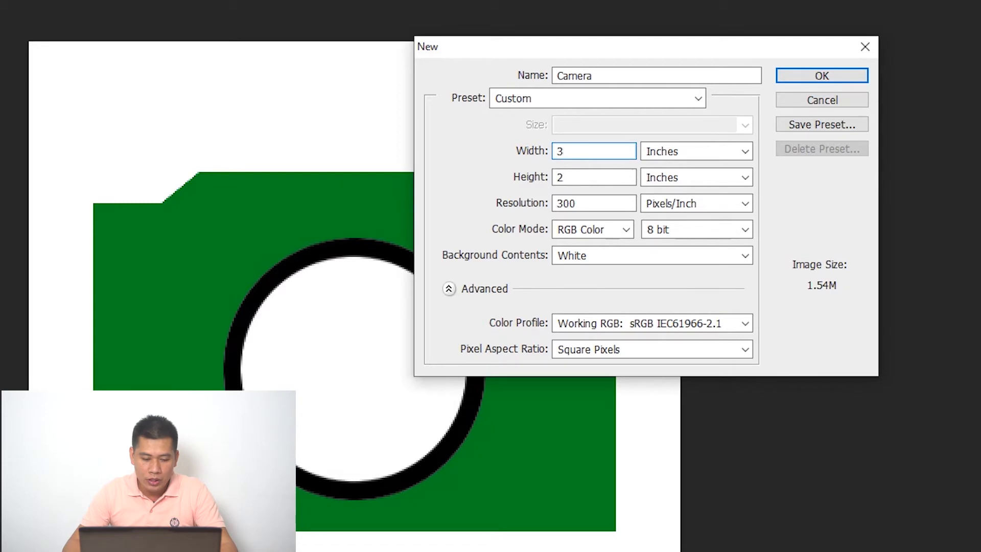
pyautogui.press('BackSpace')
pyautogui.write('5')
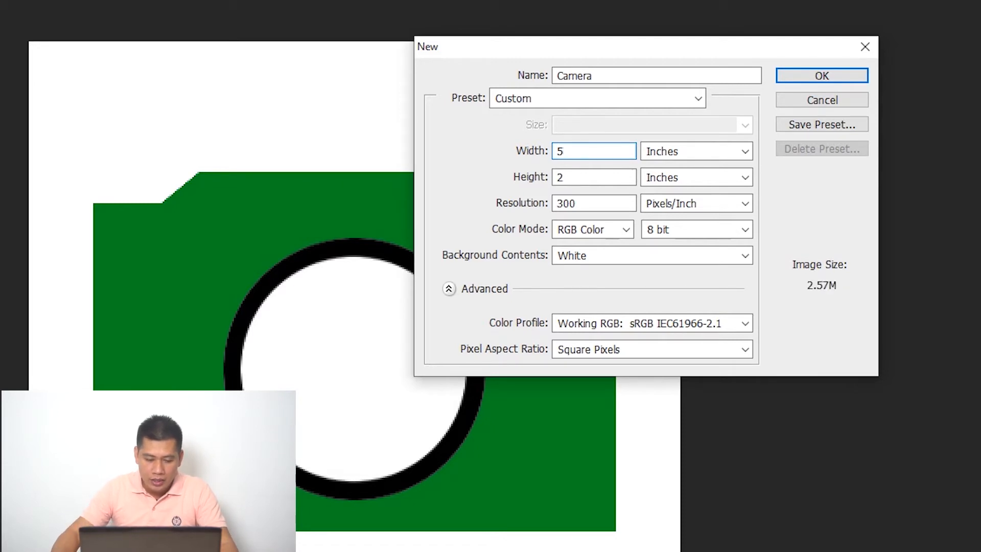
pyautogui.press('Tab')
pyautogui.write('5')
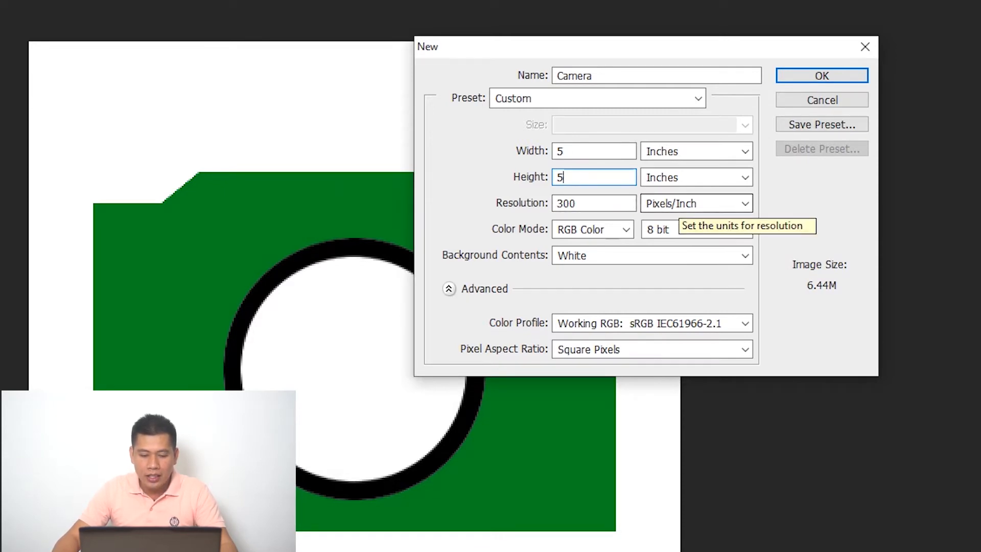
# Set the new document's resolution to 100 pixels/inch.
pyautogui.click(612, 203)
pyautogui.doubleClick(612, 204)
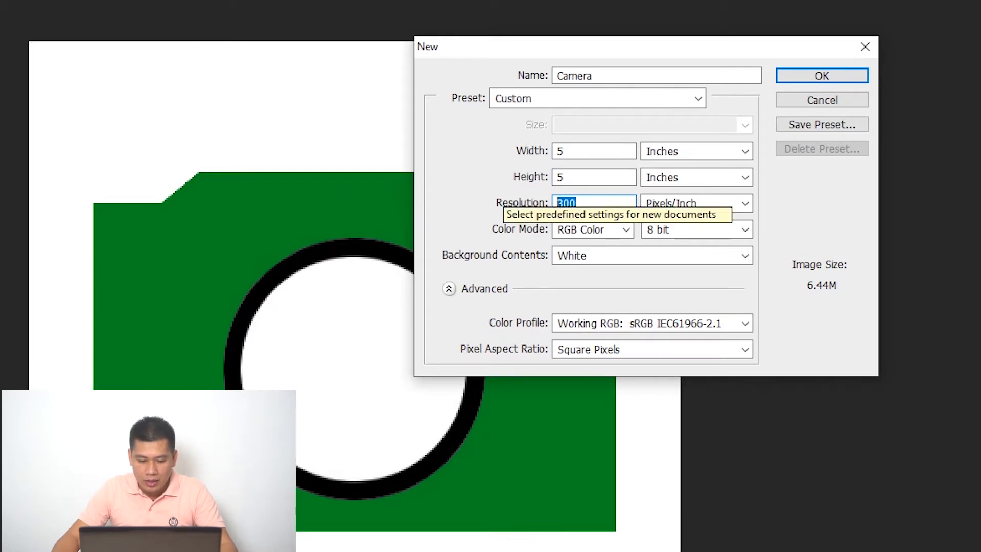
pyautogui.write('100')
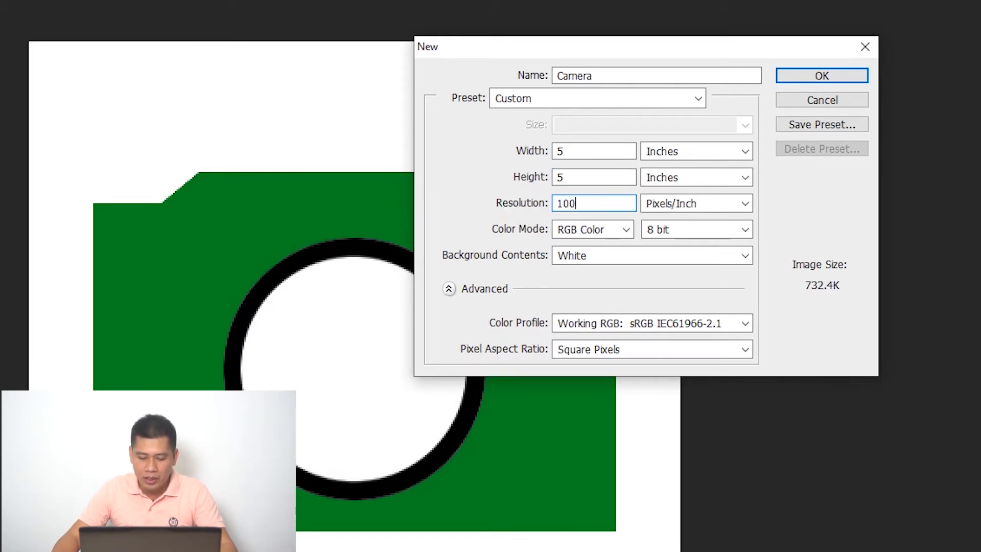
# Choose RGB Color as the color mode and create the document with a white background.
pyautogui.click(626, 229)
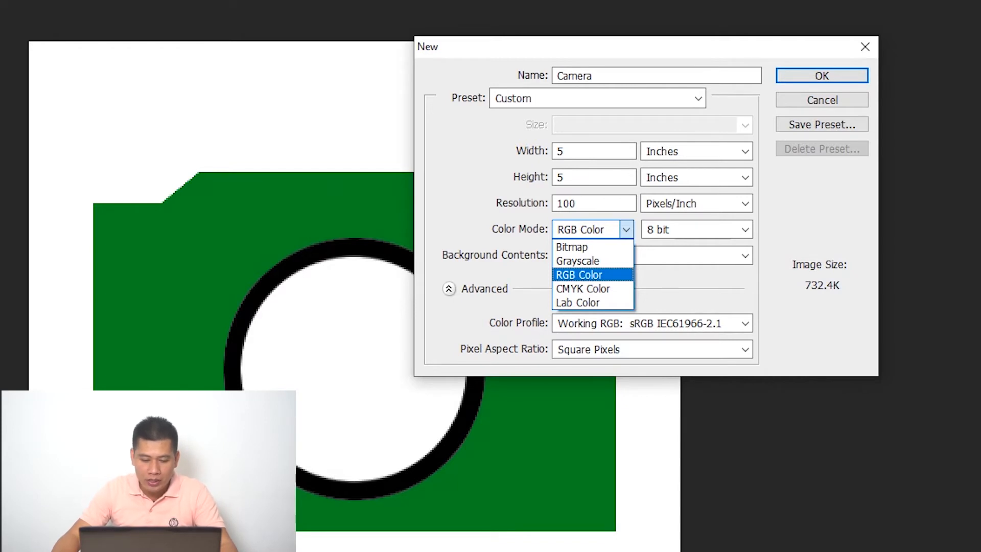
pyautogui.click(593, 274)
pyautogui.click(624, 255)
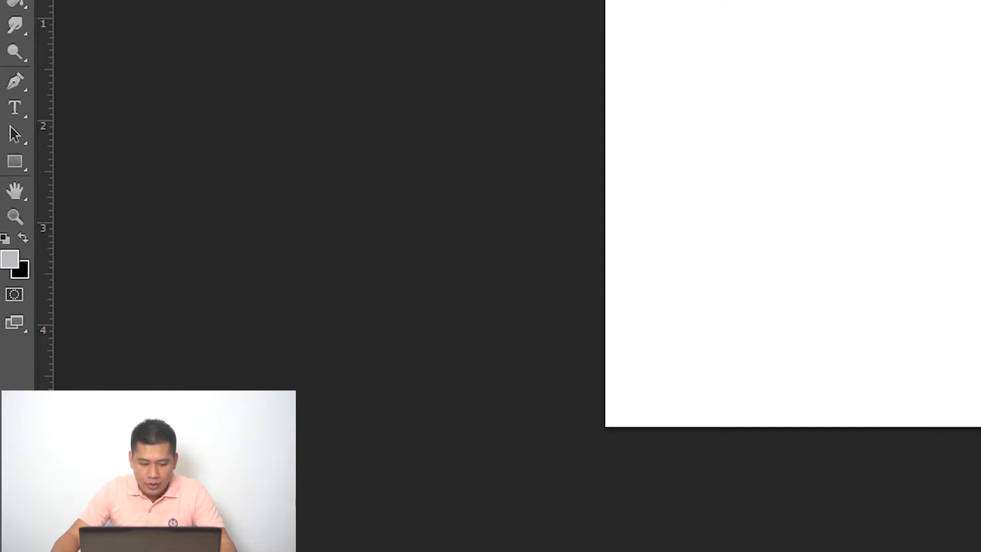
pyautogui.hotkey('alt', 'v')
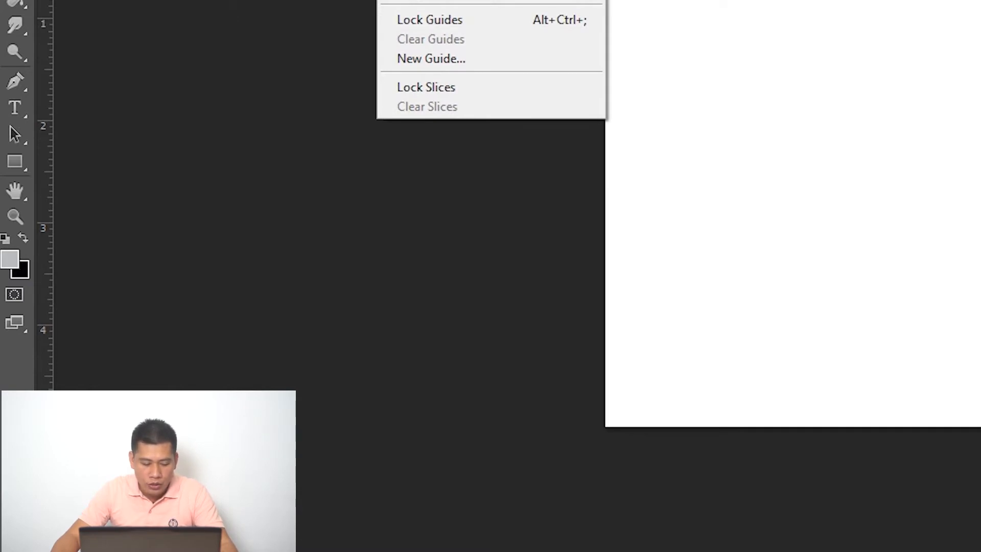
pyautogui.press('Right')
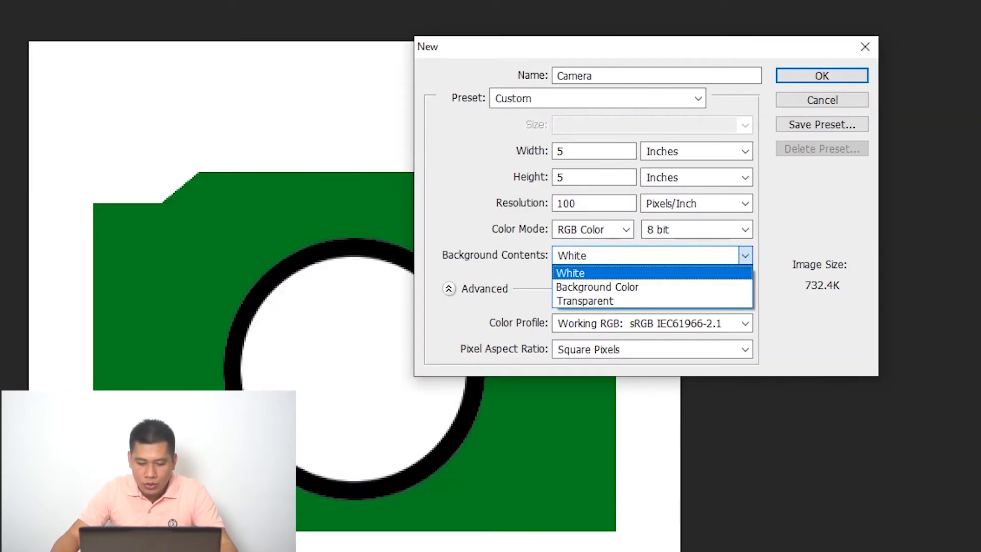
# Review the background contents options, set them to White, and create the Camera document.
pyautogui.press('Down')
pyautogui.press('Down')
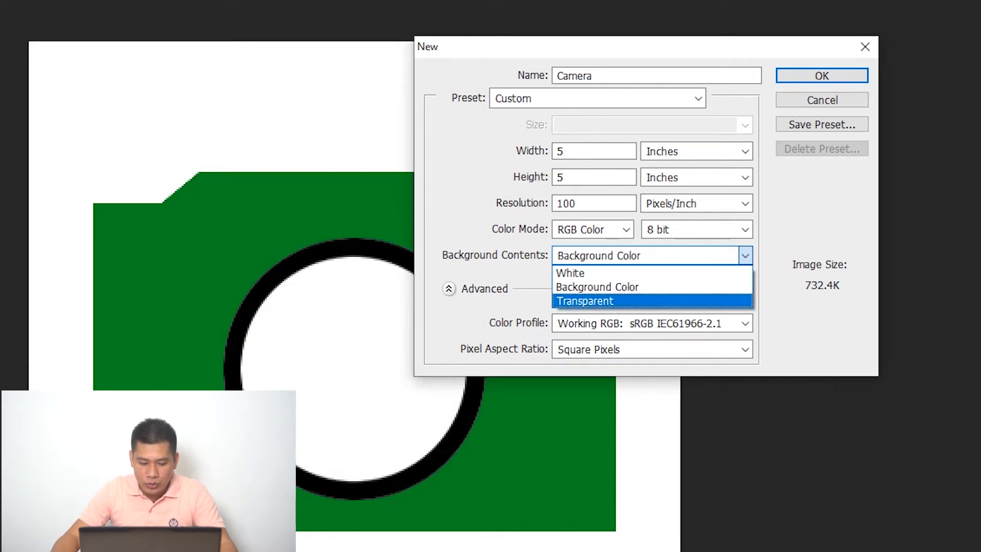
pyautogui.press('Up')
pyautogui.press('Up')
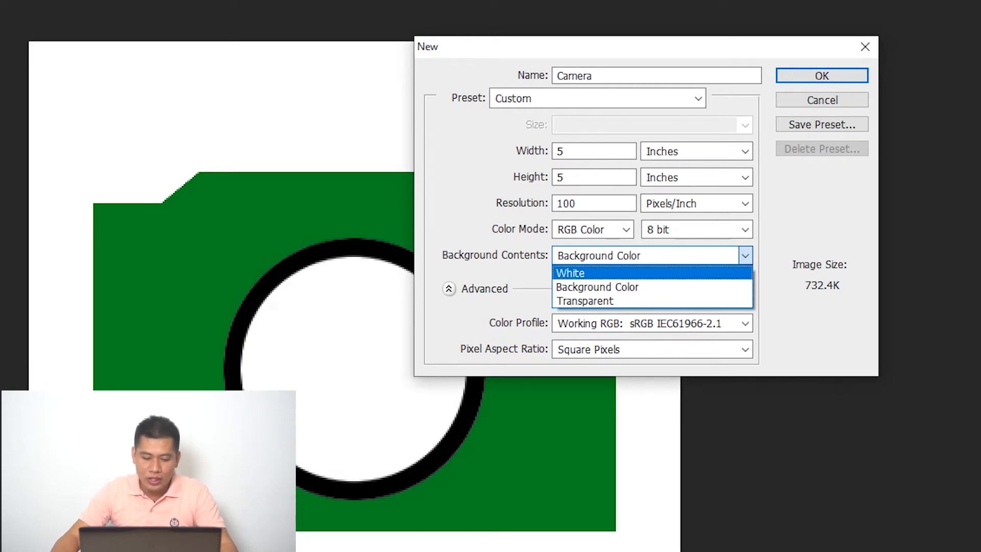
pyautogui.press('Return')
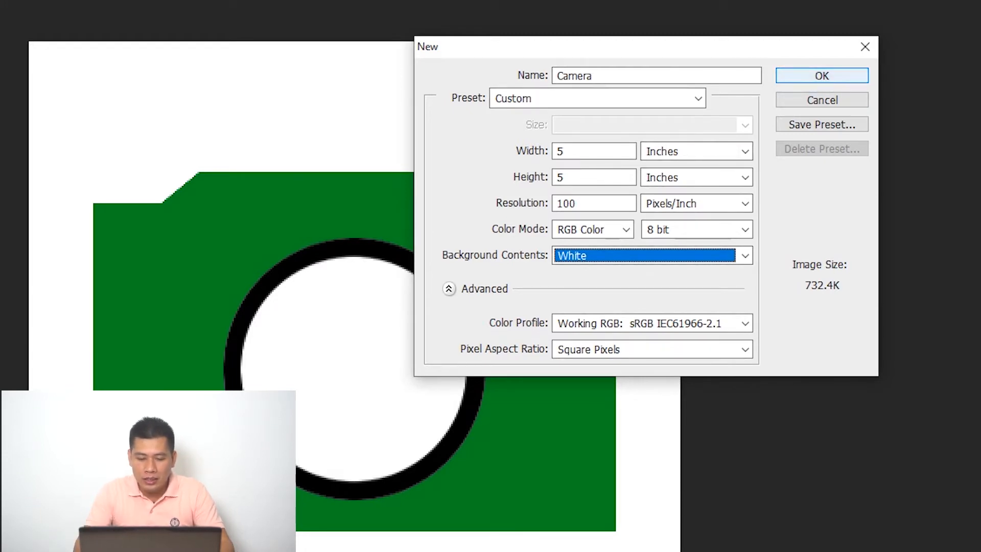
pyautogui.press('Return')
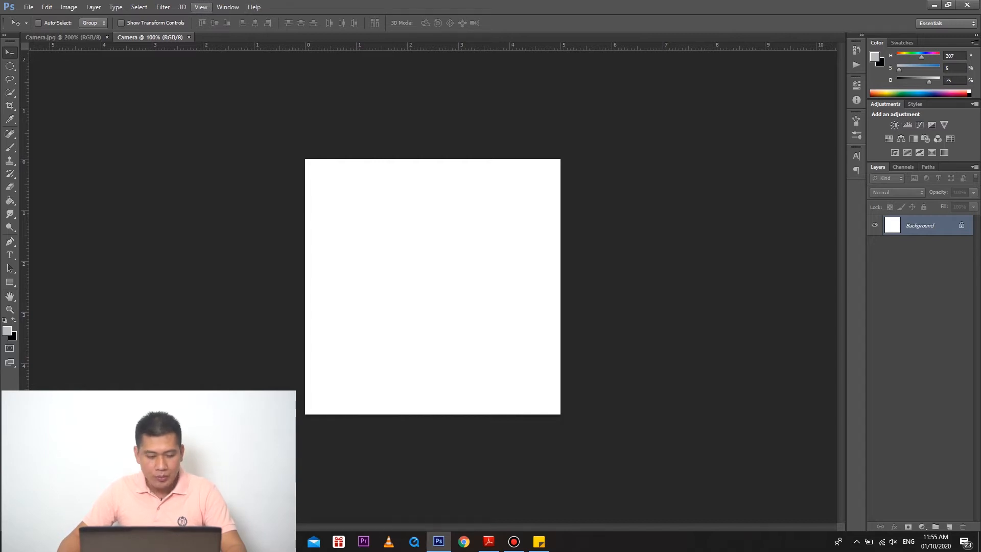
# Turn on the display of Smart Guides for the blank Camera document.
pyautogui.click(201, 7)
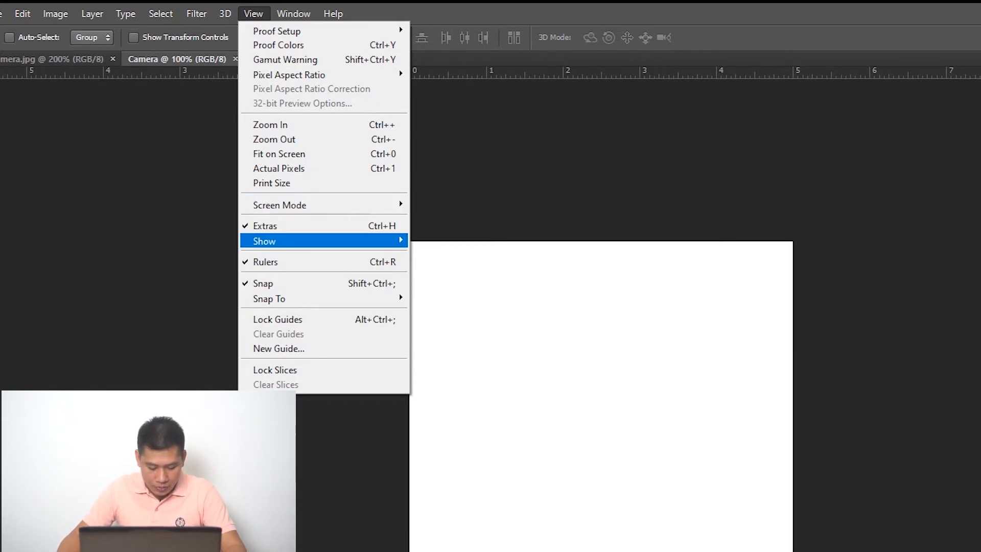
pyautogui.moveTo(307, 241)
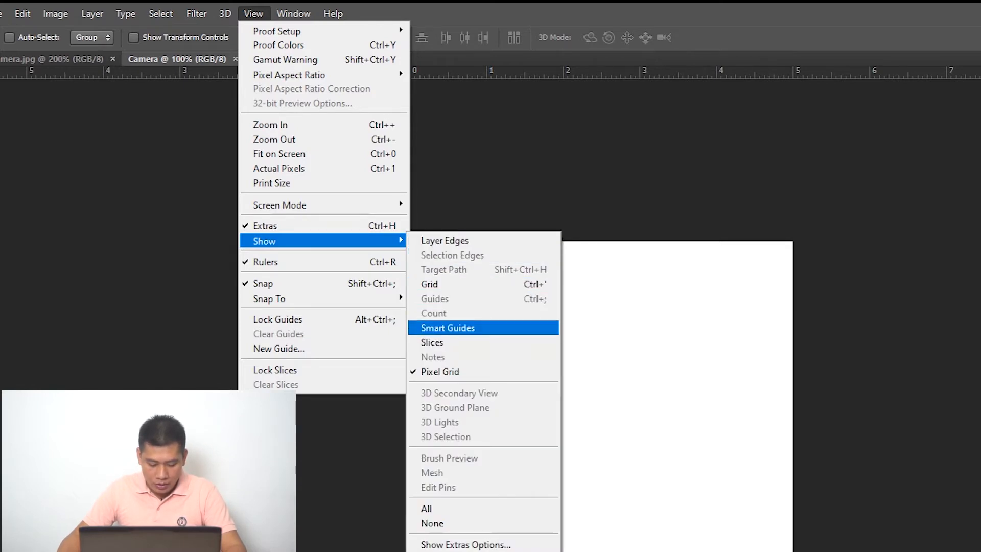
pyautogui.click(448, 327)
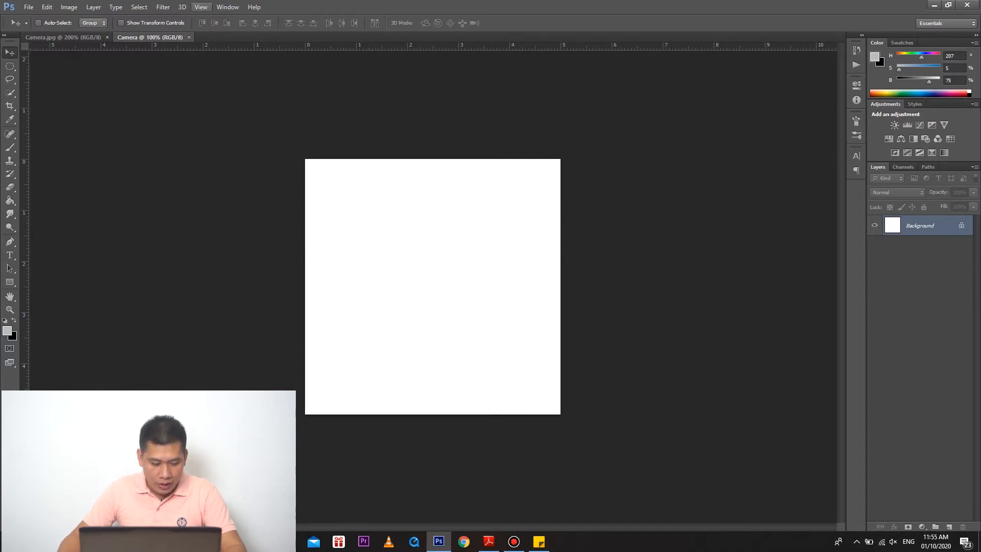
# Check whether Rulers and Snap are enabled for the document.
pyautogui.click(201, 7)
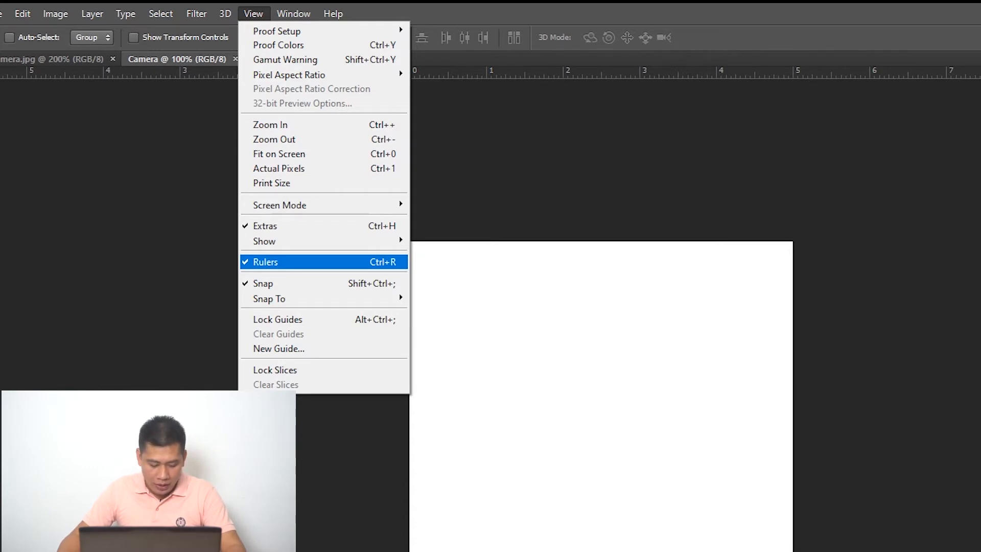
pyautogui.click(254, 14)
pyautogui.click(254, 13)
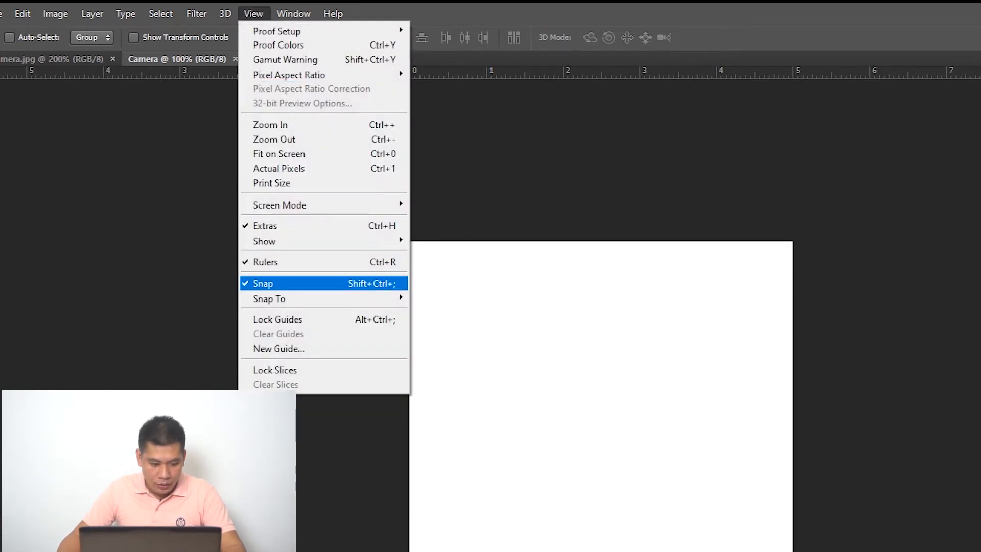
pyautogui.moveTo(323, 299)
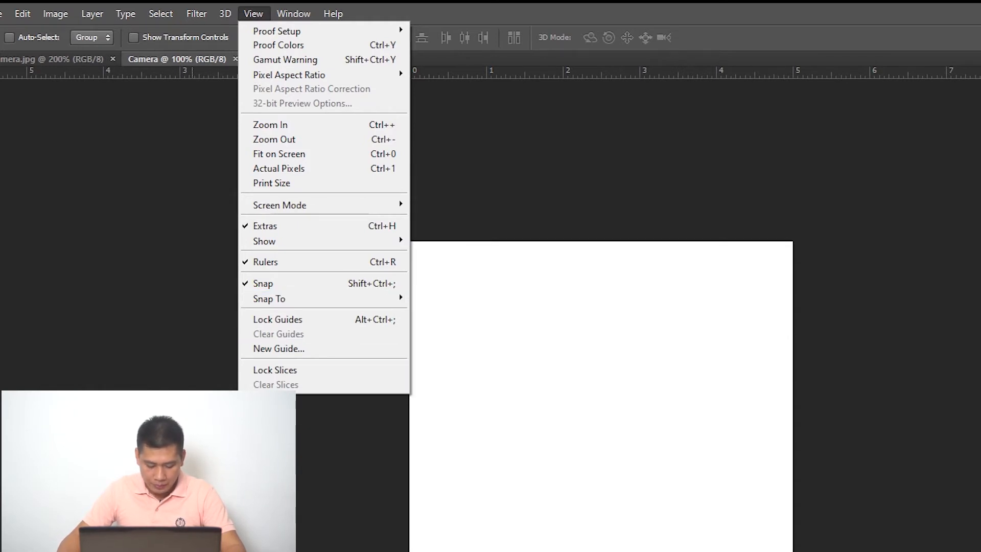
pyautogui.click(192, 425)
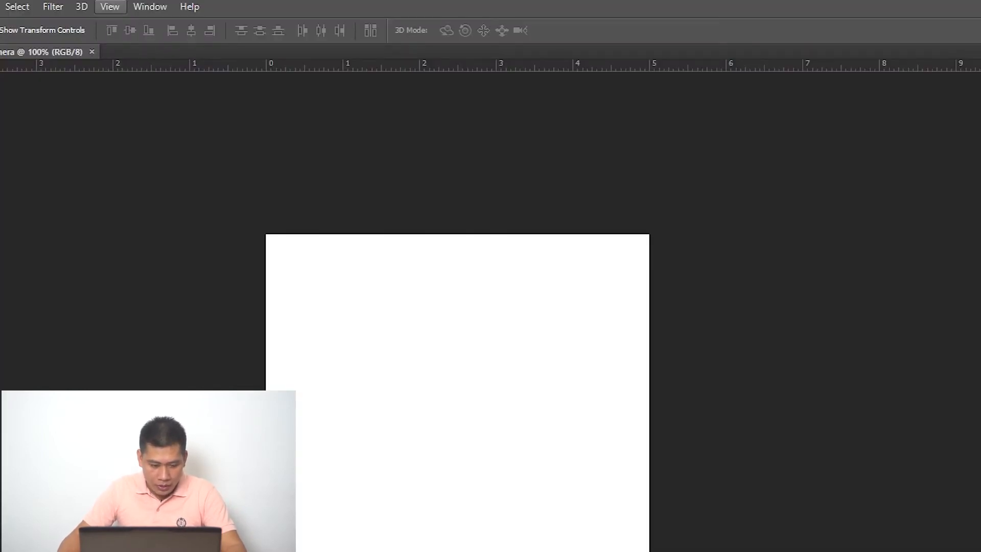
# Add a vertical guide at 0.5 in on the blank canvas.
pyautogui.click(109, 7)
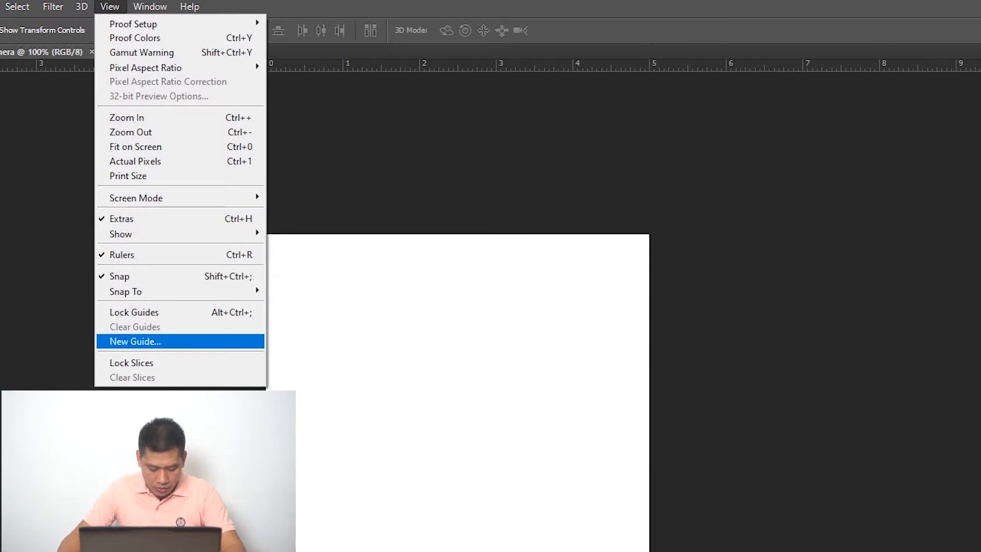
pyautogui.press('Return')
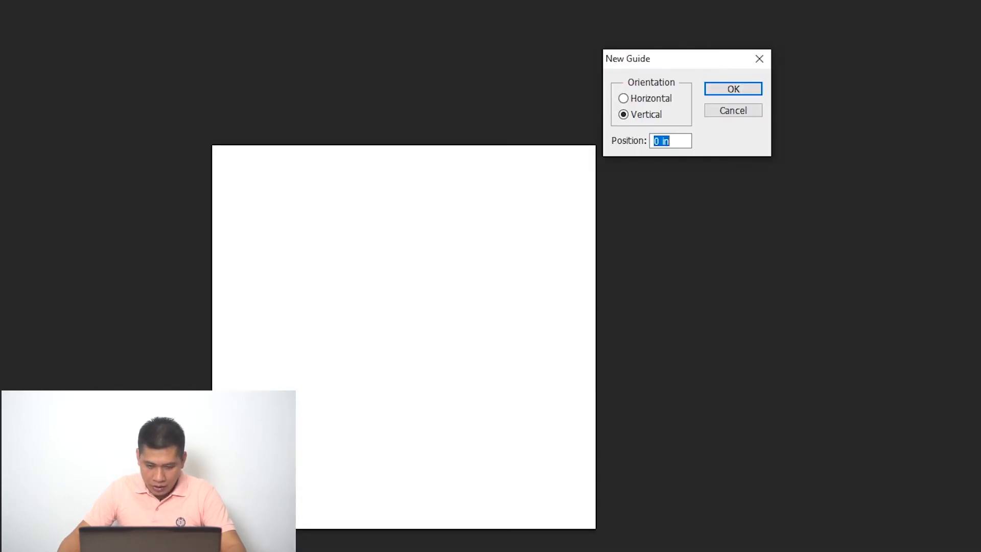
pyautogui.click(662, 141)
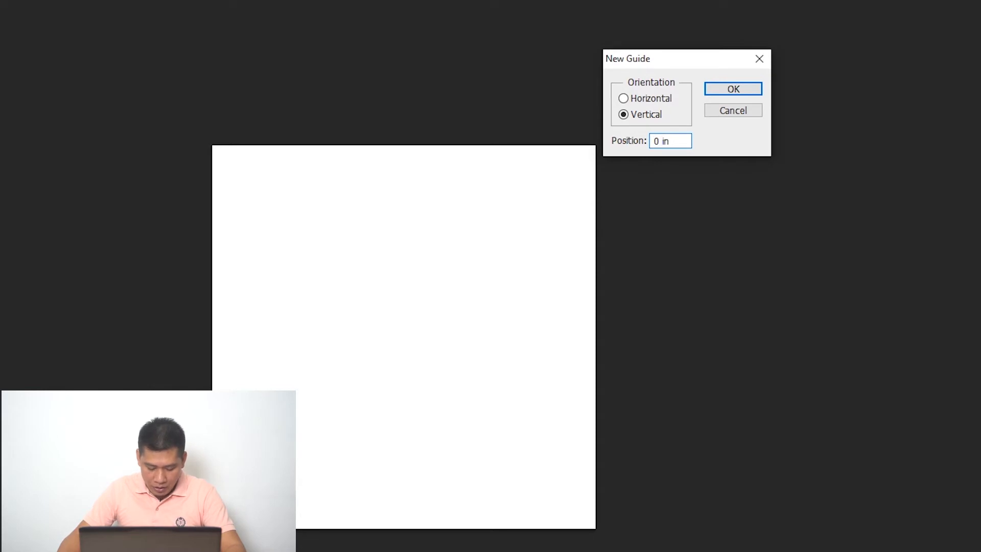
pyautogui.write('.5')
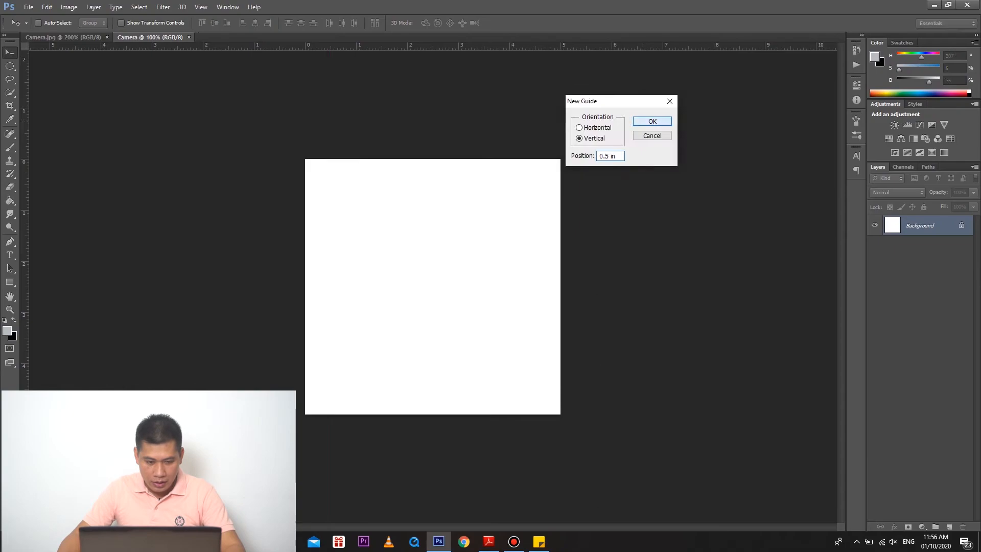
pyautogui.press('Return')
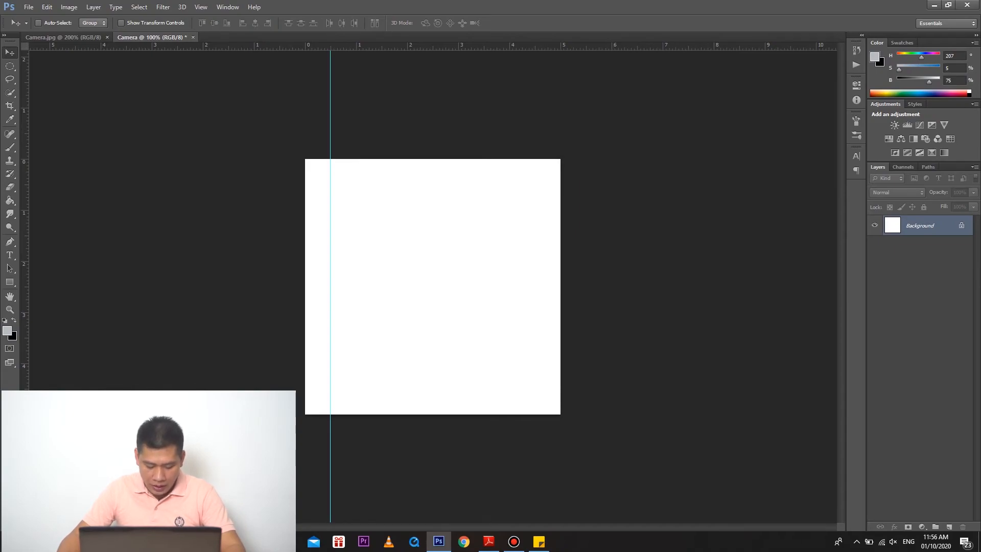
# Add a second vertical guide at the 4.5 in position.
pyautogui.click(201, 7)
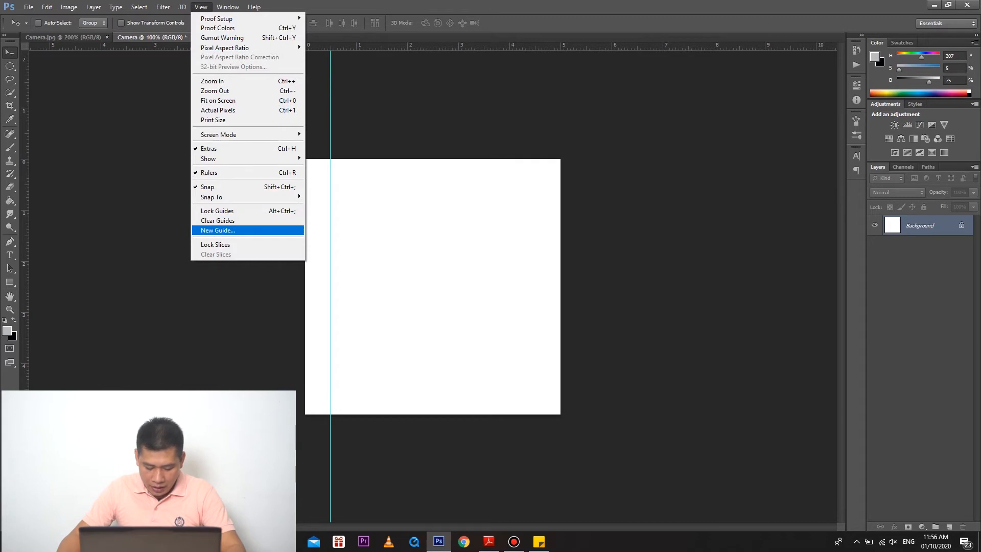
pyautogui.press('Return')
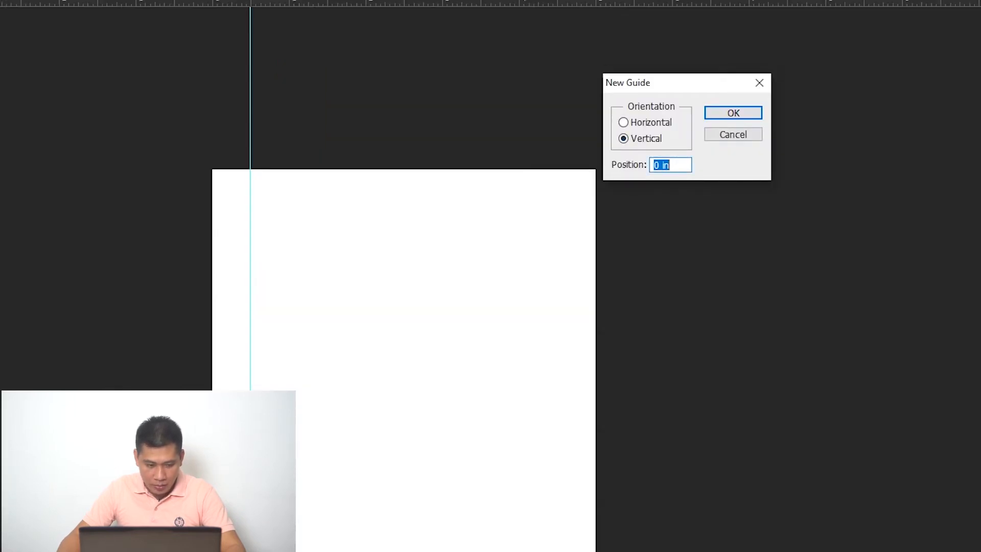
pyautogui.click(660, 165)
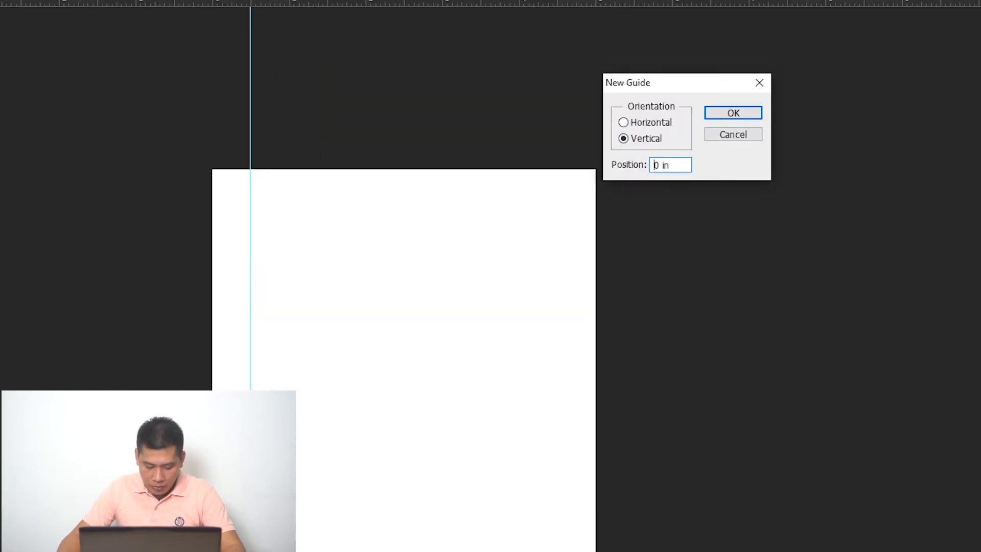
pyautogui.press('BackSpace')
pyautogui.write('4.5')
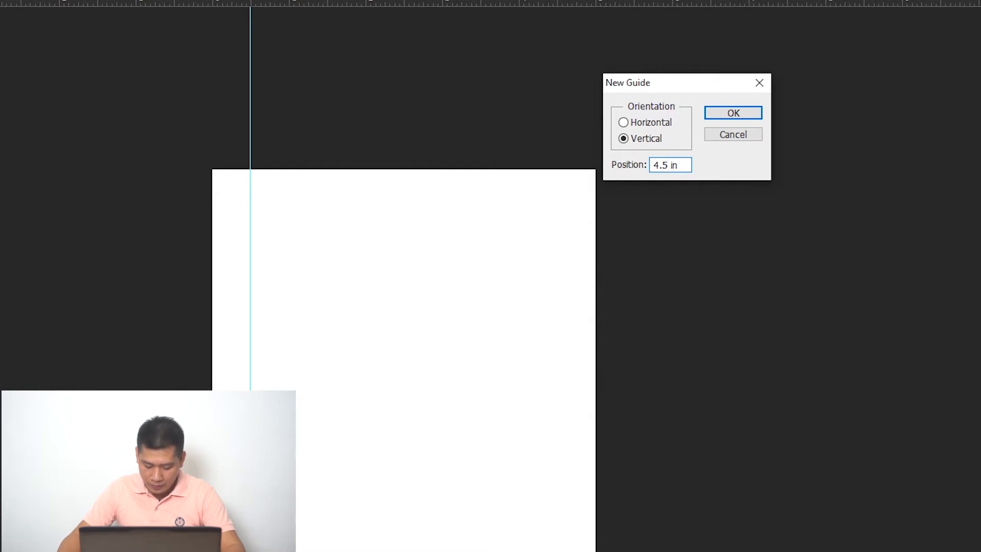
pyautogui.click(741, 113)
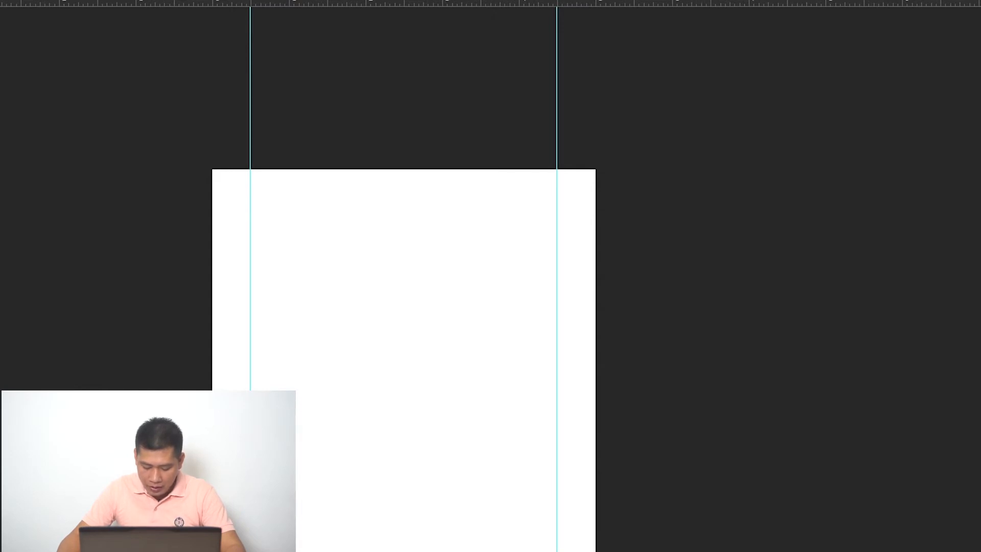
# Add a horizontal guide at the 1.25 in position.
pyautogui.hotkey('alt', 'v')
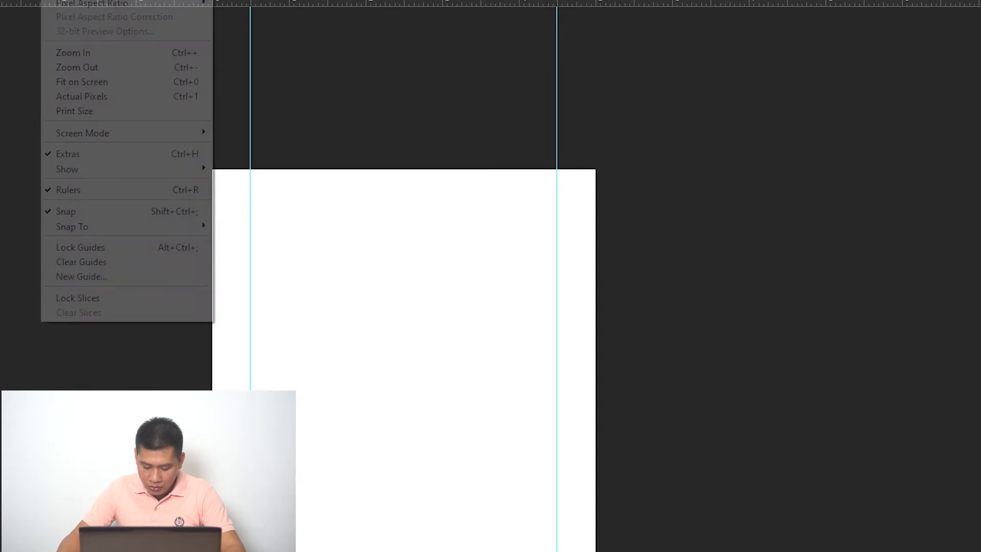
pyautogui.press('Return')
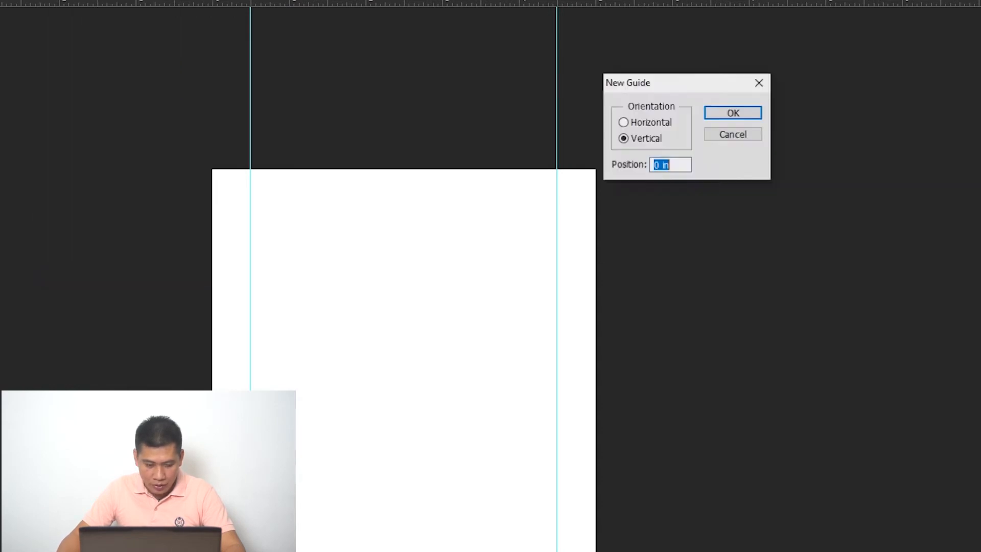
pyautogui.hotkey('alt', 'h')
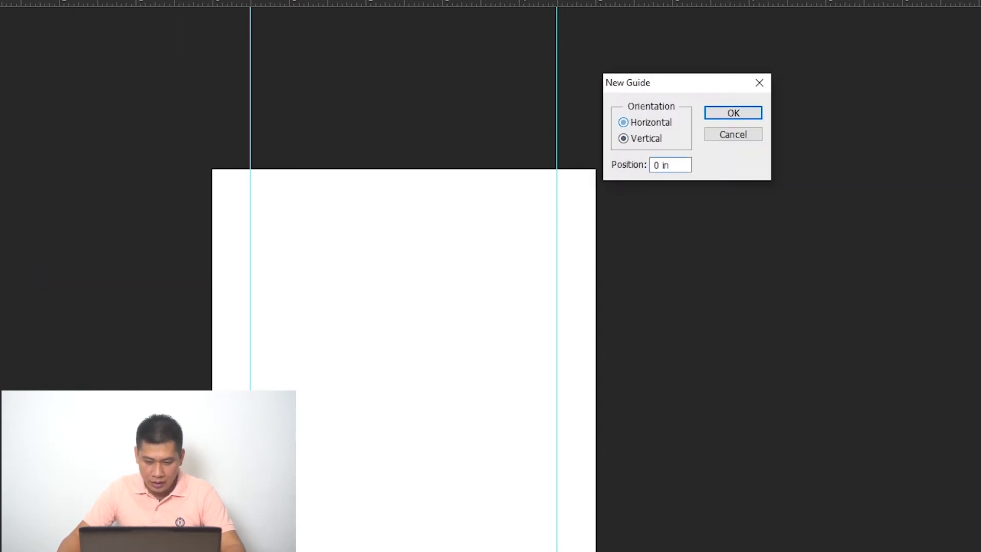
pyautogui.click(660, 164)
pyautogui.press('BackSpace')
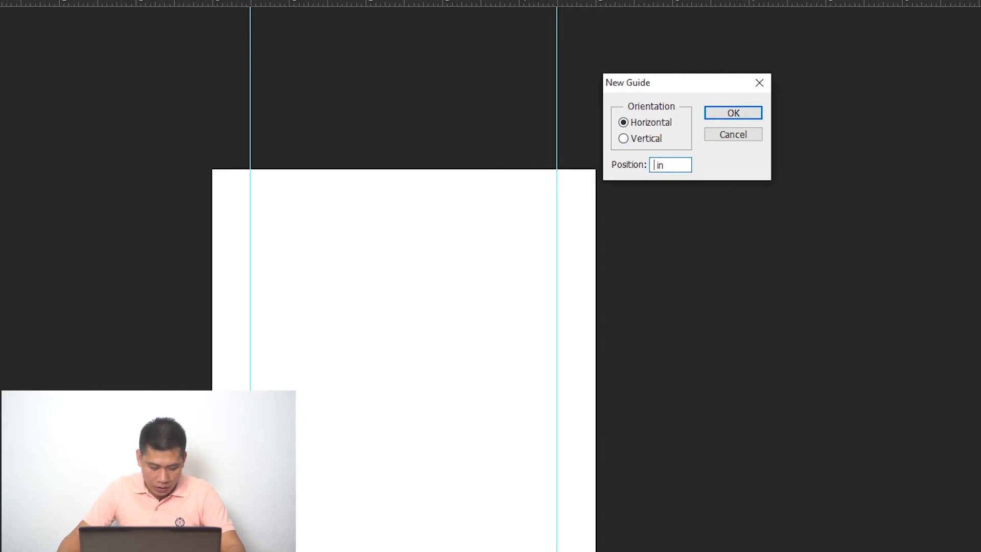
pyautogui.write('1.25')
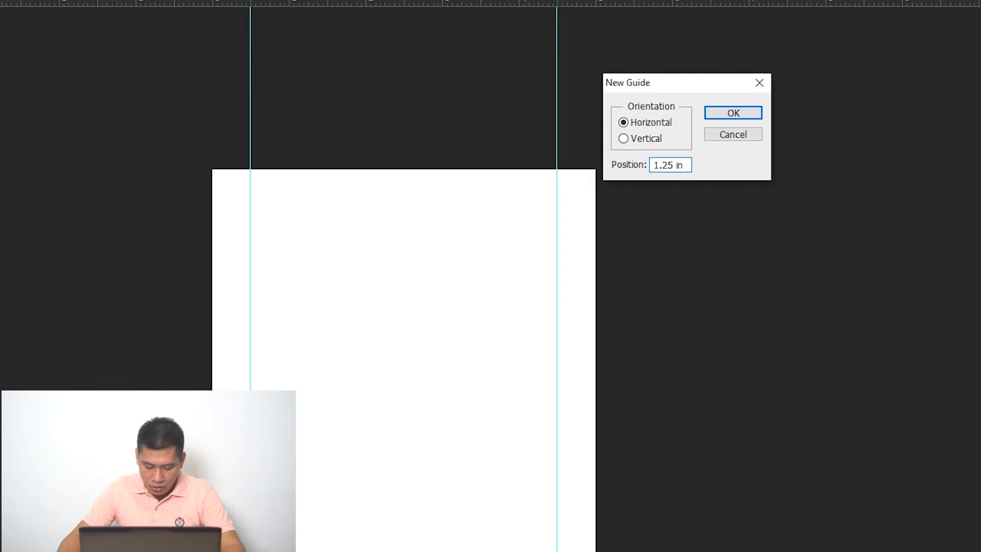
pyautogui.click(741, 113)
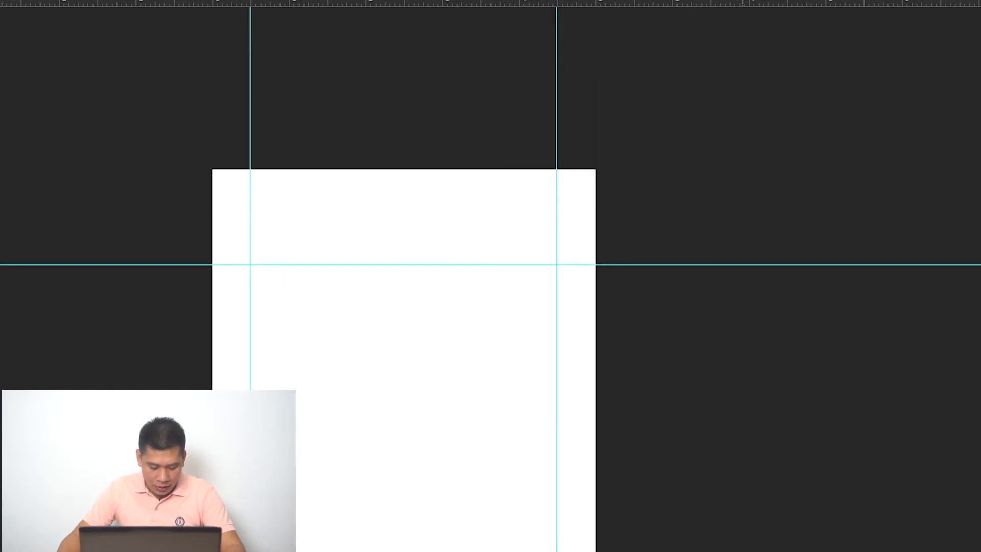
# Add a second horizontal guide at the 3.75 in position.
pyautogui.click(51, 0)
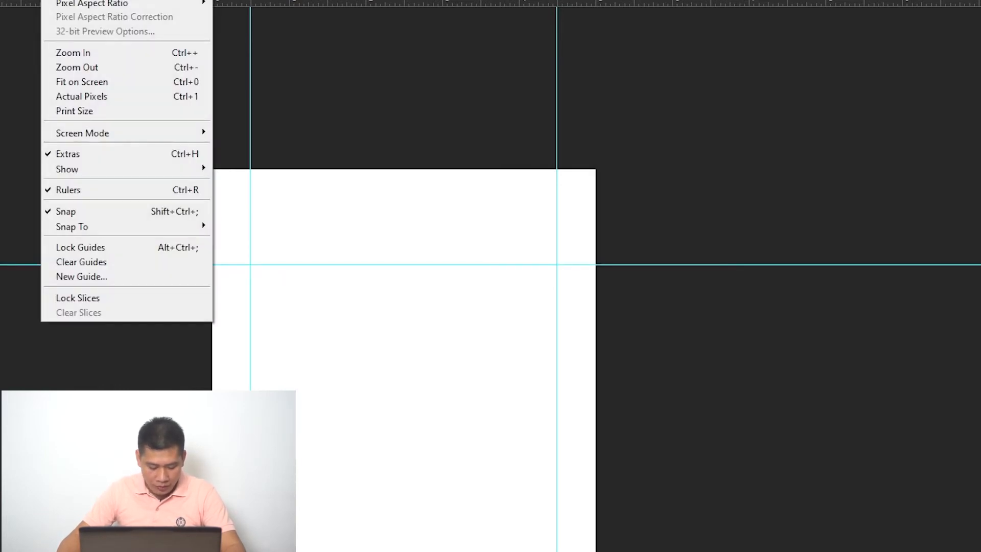
pyautogui.click(76, 276)
pyautogui.press('BackSpace')
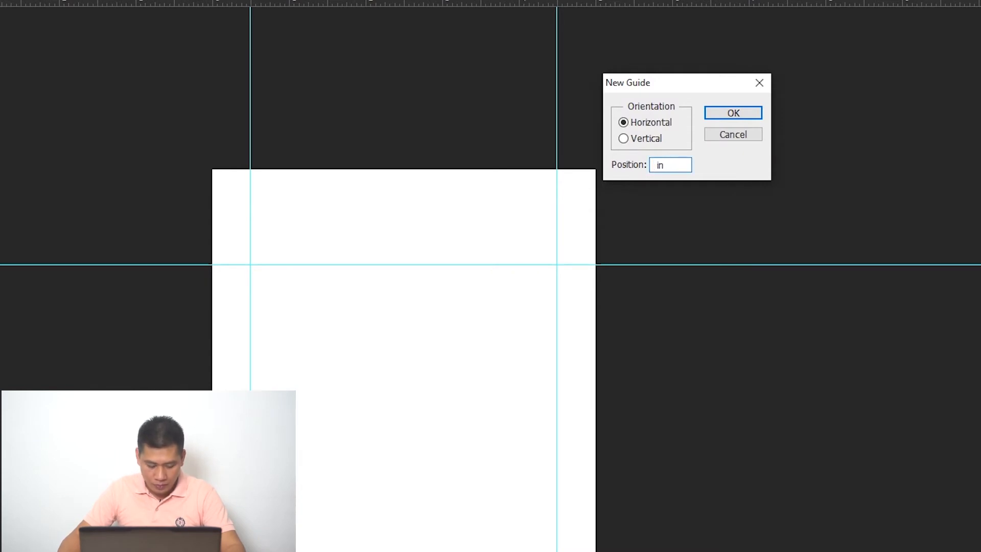
pyautogui.write('3.75')
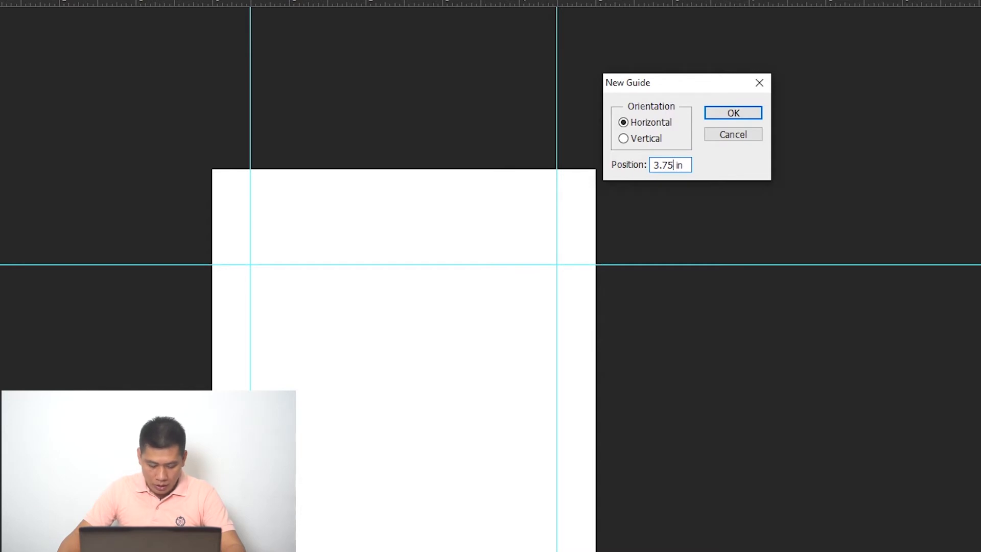
pyautogui.press('Return')
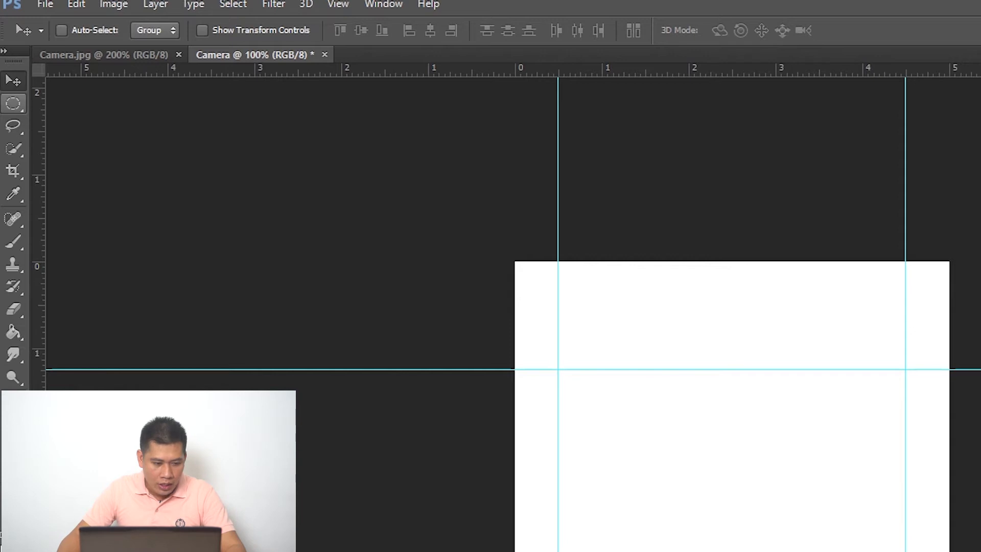
# Make a rectangular marquee selection over the area enclosed by the four guides.
pyautogui.click(13, 103)
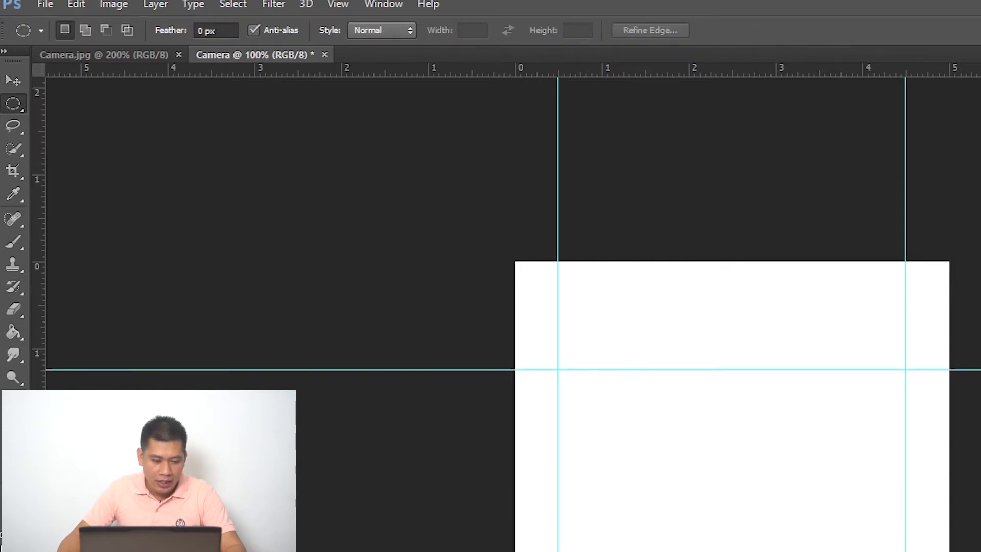
pyautogui.rightClick(12, 104)
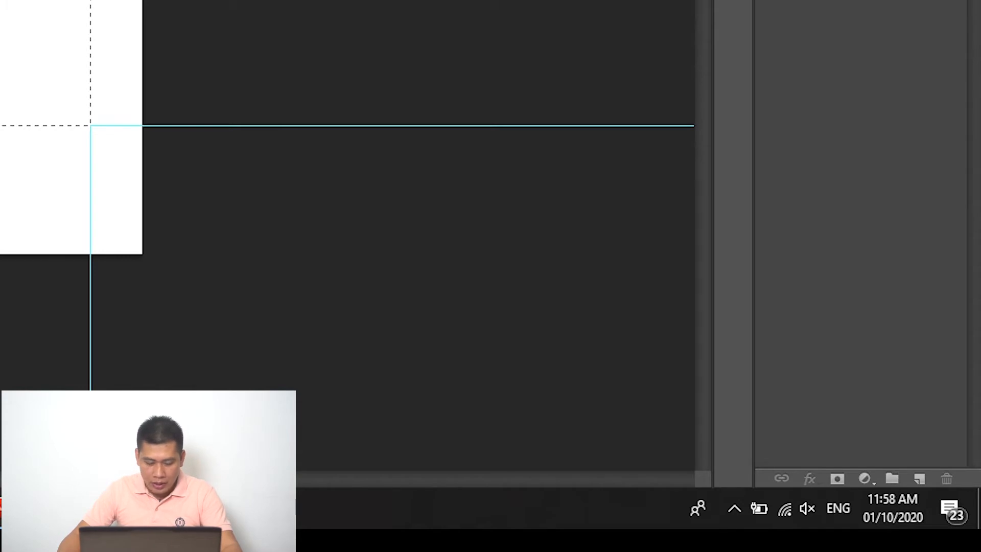
# Set the foreground color to a green with hue 155, saturation 96% and brightness 75%.
pyautogui.hotkey('ctrl', 'd')
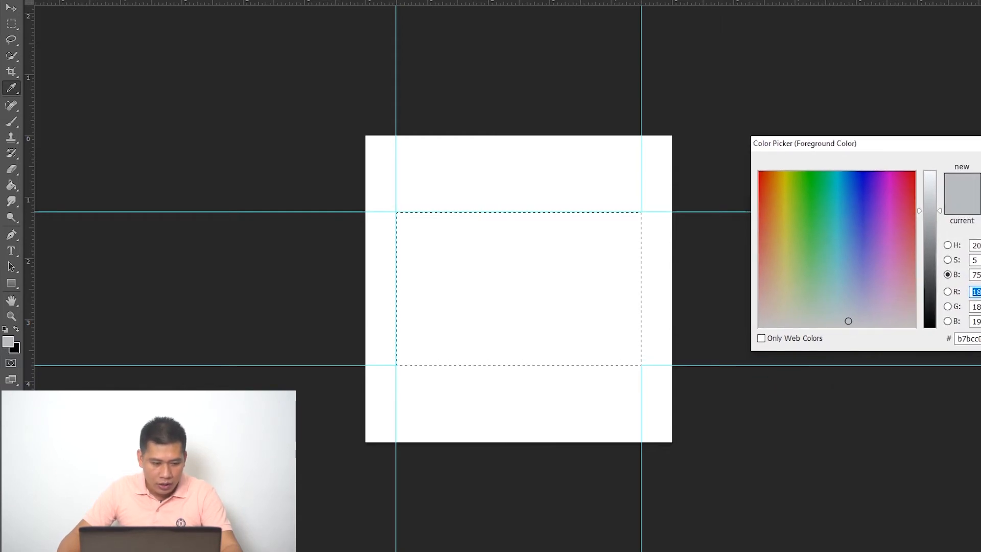
pyautogui.click(826, 223)
pyautogui.moveTo(826, 223); pyautogui.dragTo(826, 179)
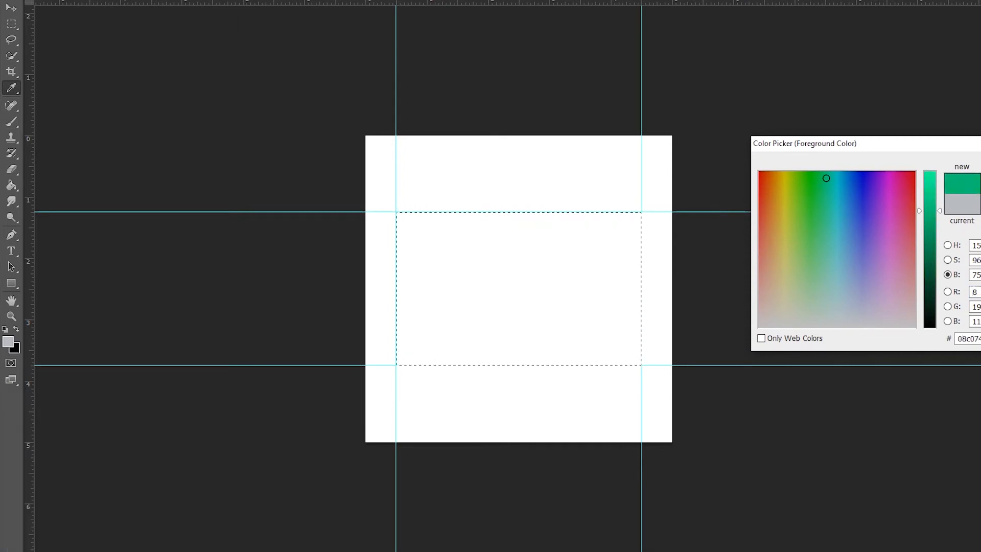
pyautogui.press('Return')
# Marquee-select the rectangle enclosed by the four guides, fill it with the foreground color, and clear the selection.
pyautogui.moveTo(396, 212); pyautogui.dragTo(400, 215)
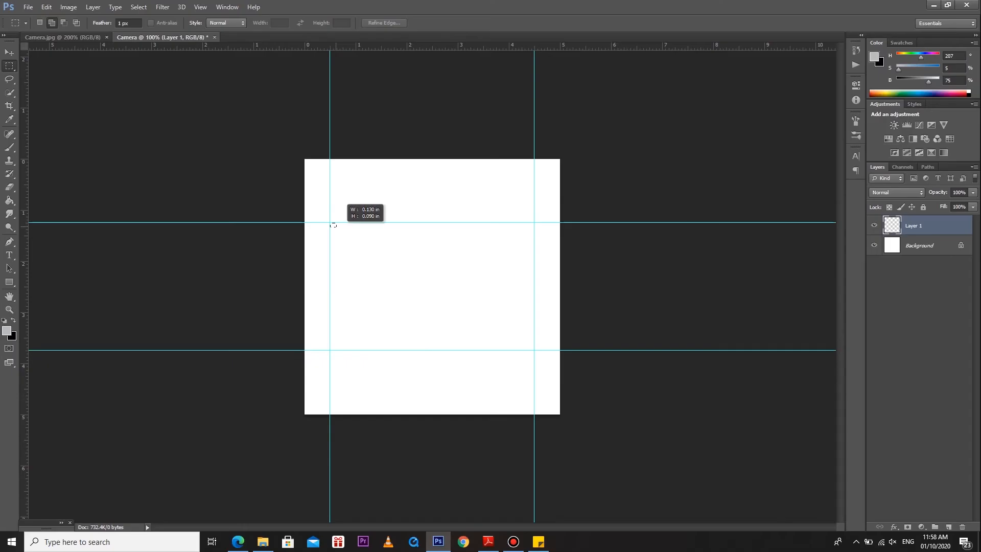
pyautogui.moveTo(333, 225); pyautogui.dragTo(506, 331)
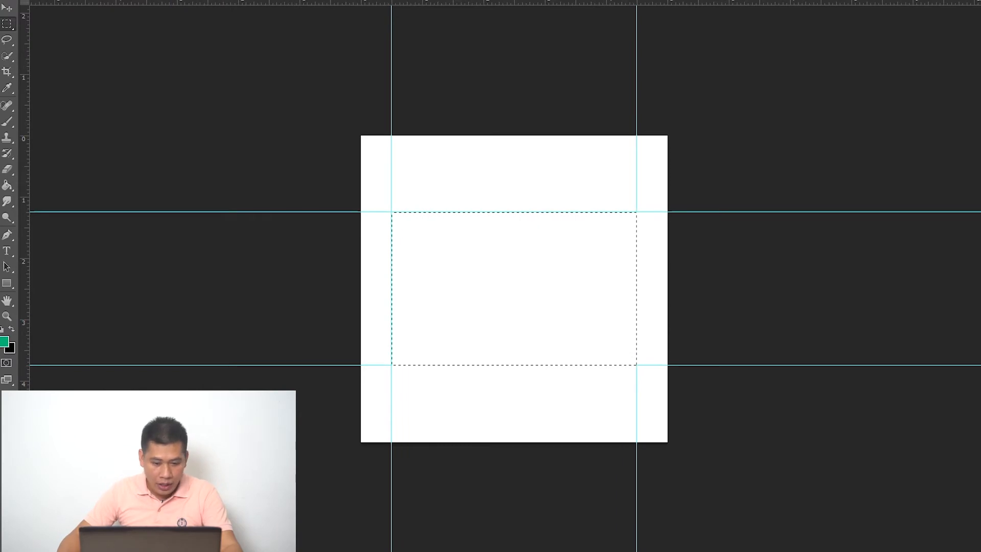
pyautogui.hotkey('alt', 'e')
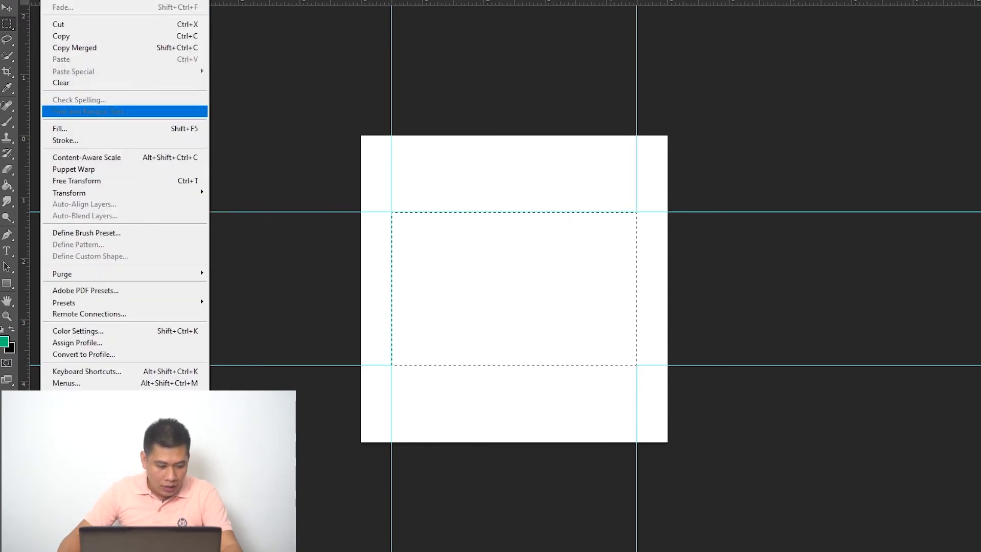
pyautogui.press('Down')
pyautogui.press('Return')
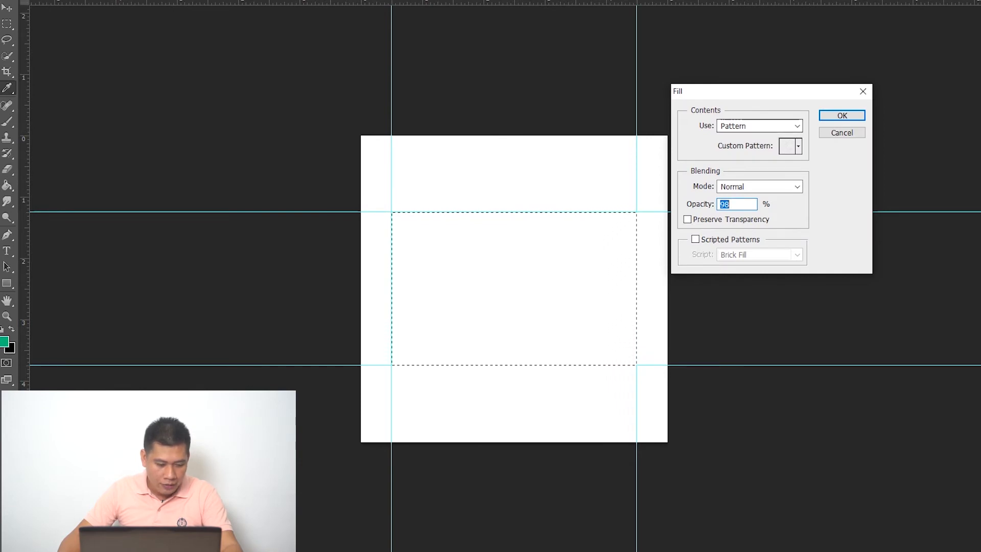
pyautogui.click(760, 125)
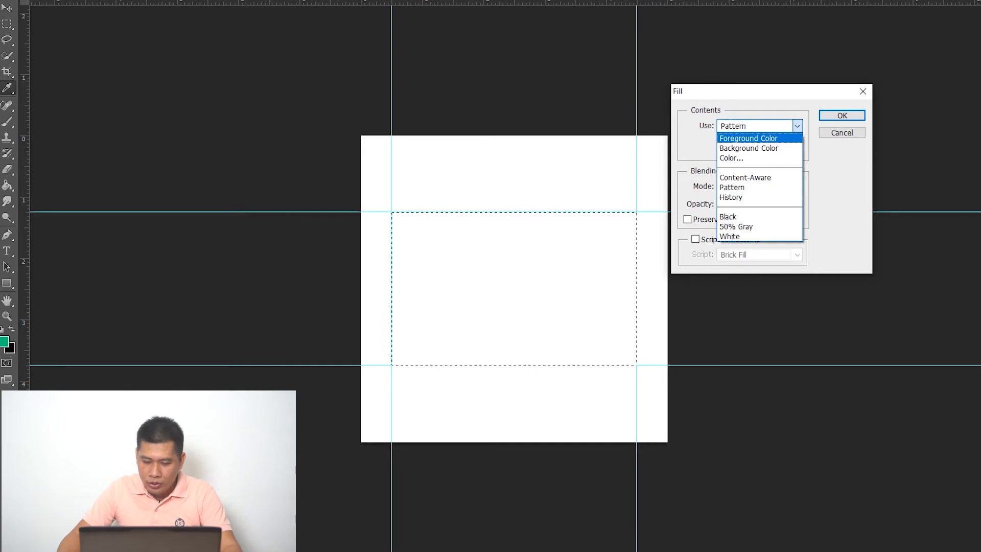
pyautogui.press('Return')
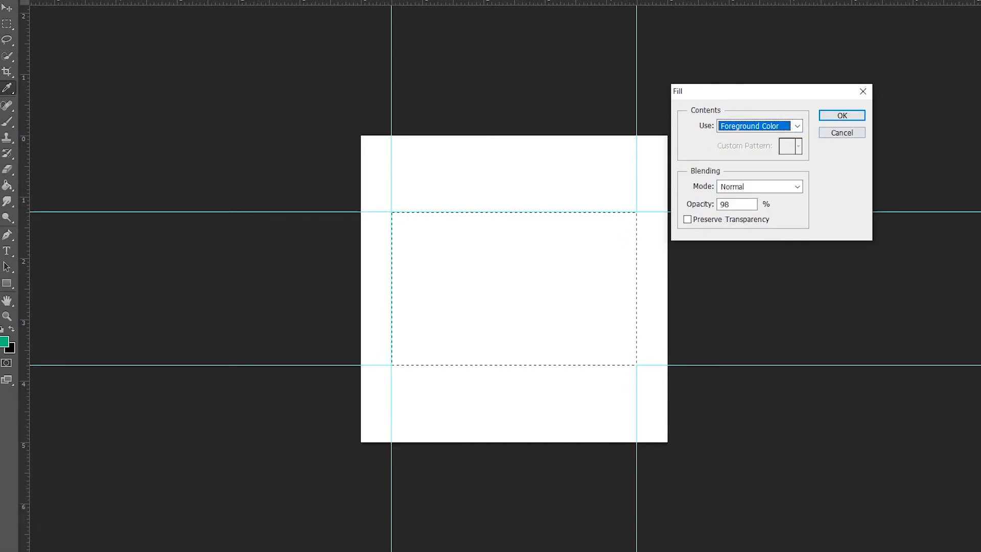
pyautogui.click(841, 116)
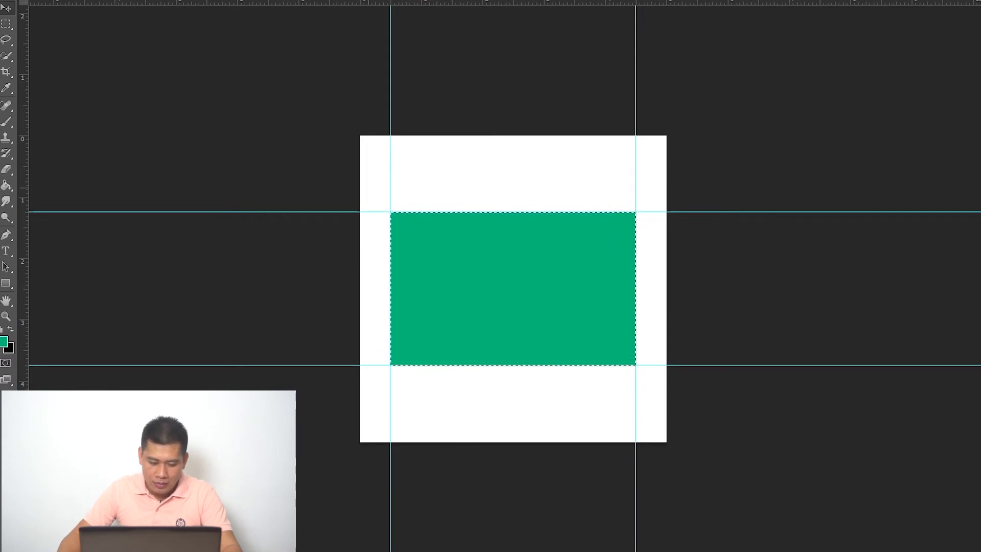
pyautogui.hotkey('ctrl', 'd')
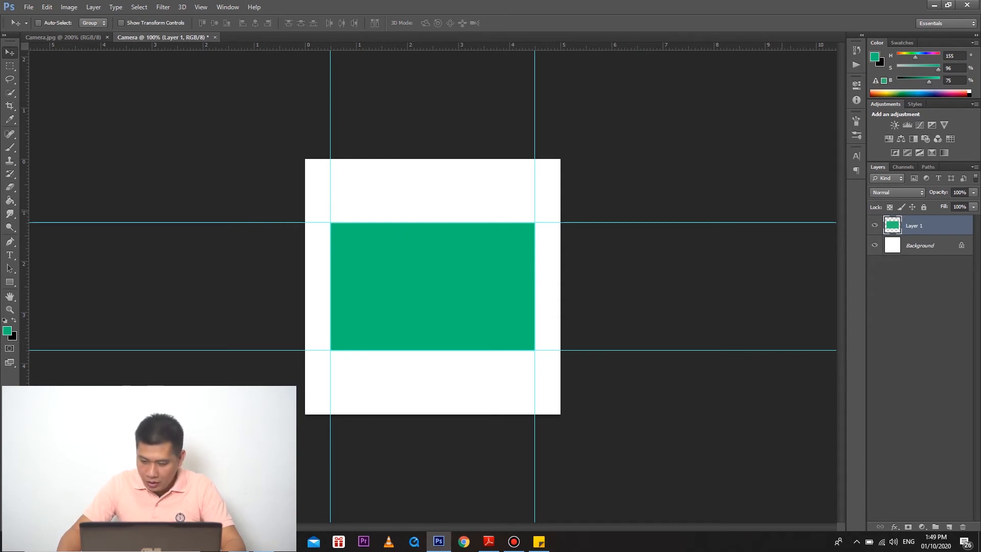
# Rename the layer holding the green rectangle as Camera Body.
pyautogui.doubleClick(915, 225)
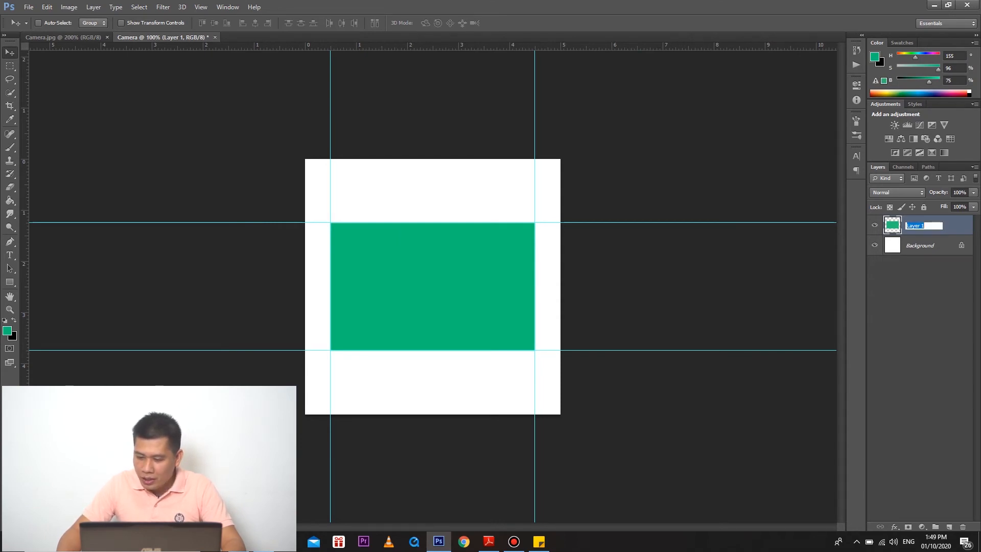
pyautogui.write('Camera Body')
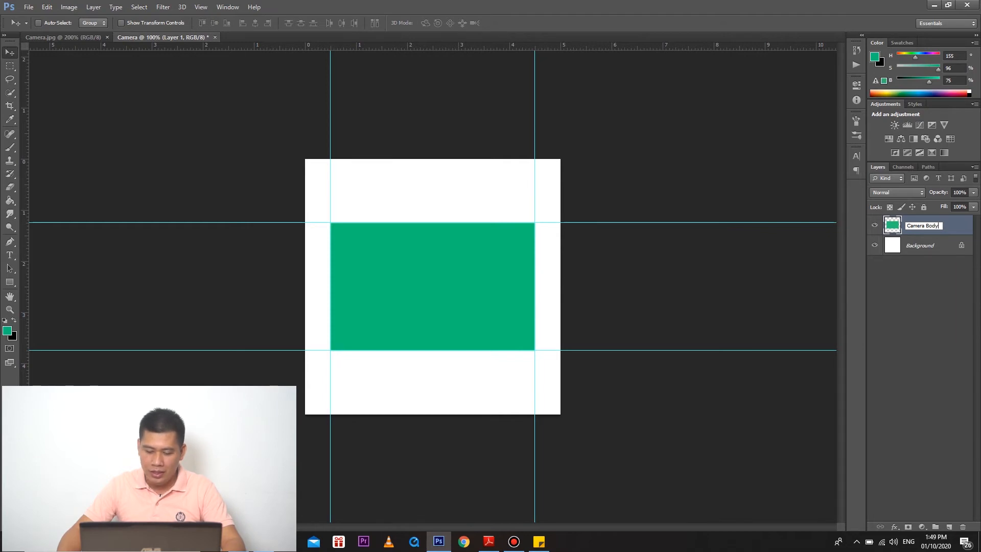
pyautogui.press('Return')
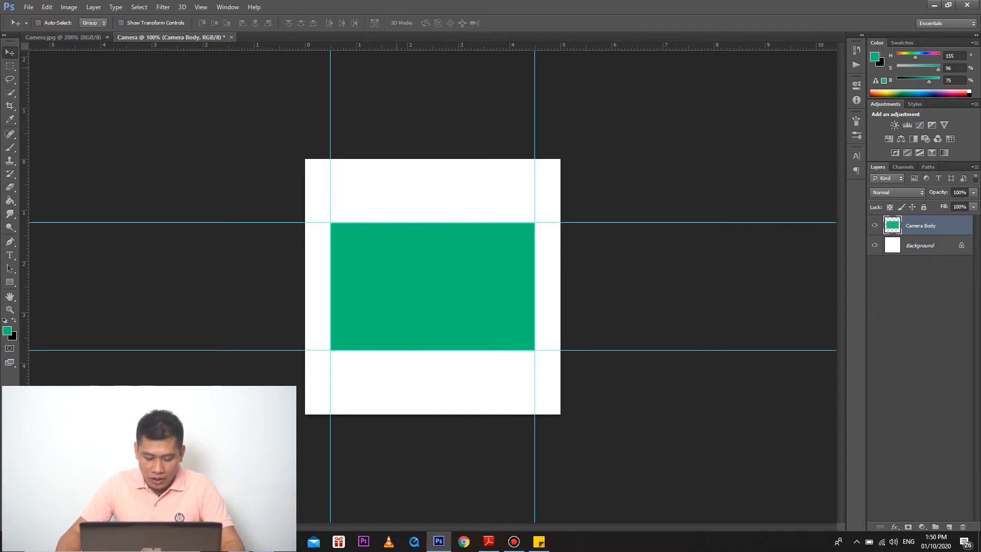
# Add a horizontal guide at the 1 in position, above the camera body.
pyautogui.click(201, 7)
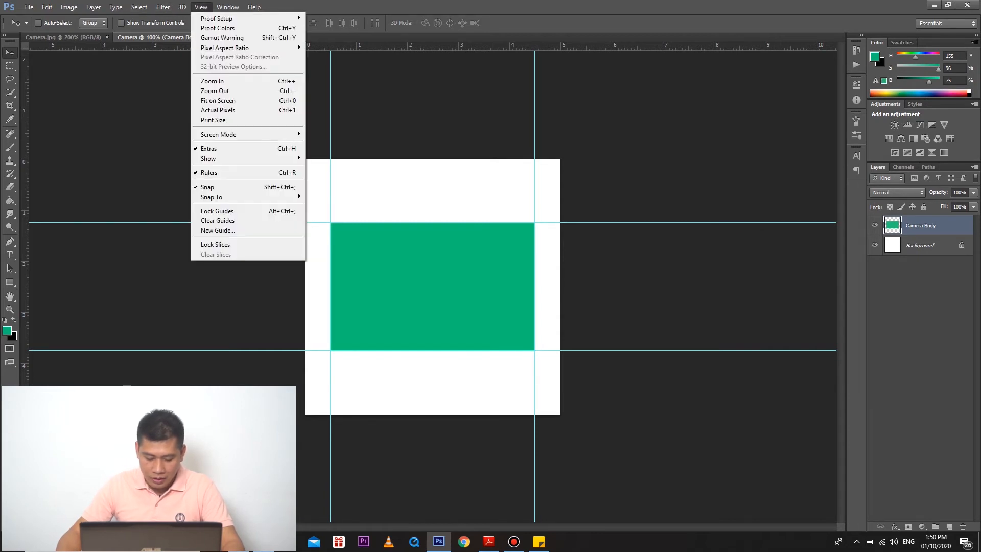
pyautogui.click(217, 230)
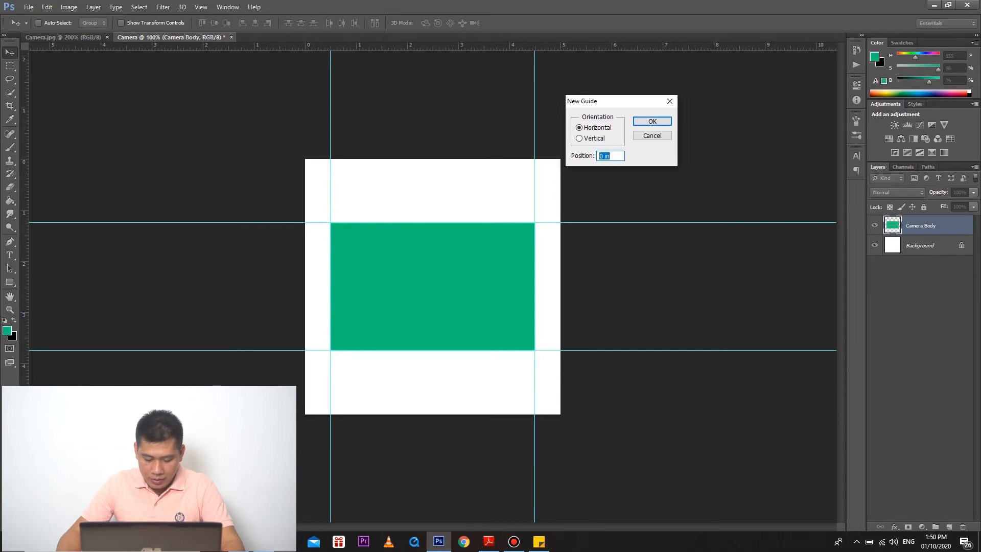
pyautogui.click(605, 156)
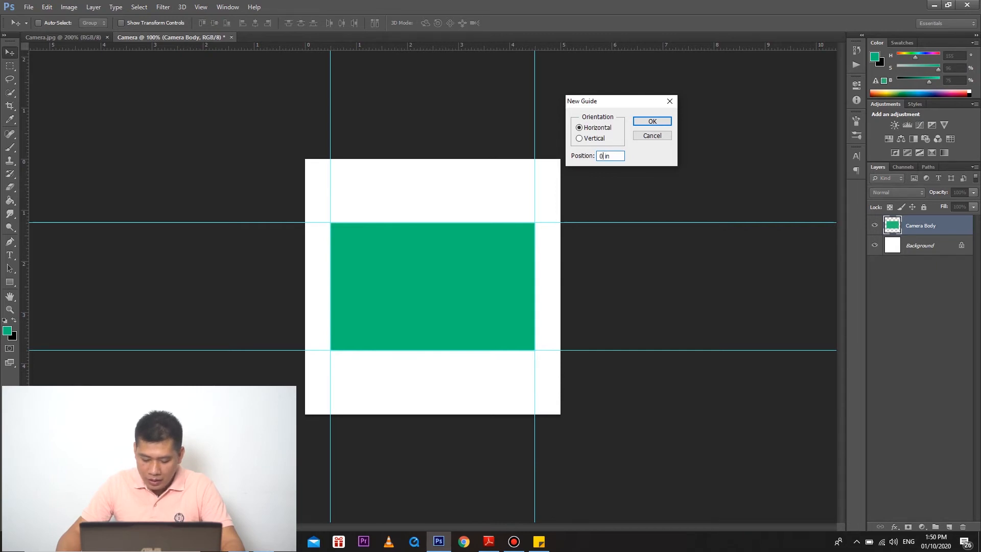
pyautogui.press('BackSpace')
pyautogui.write('1')
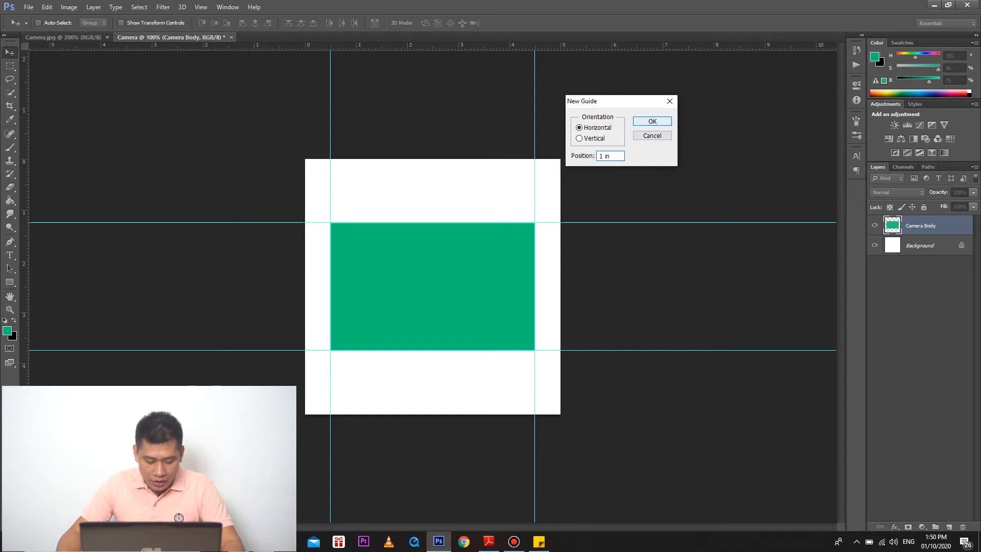
pyautogui.press('Return')
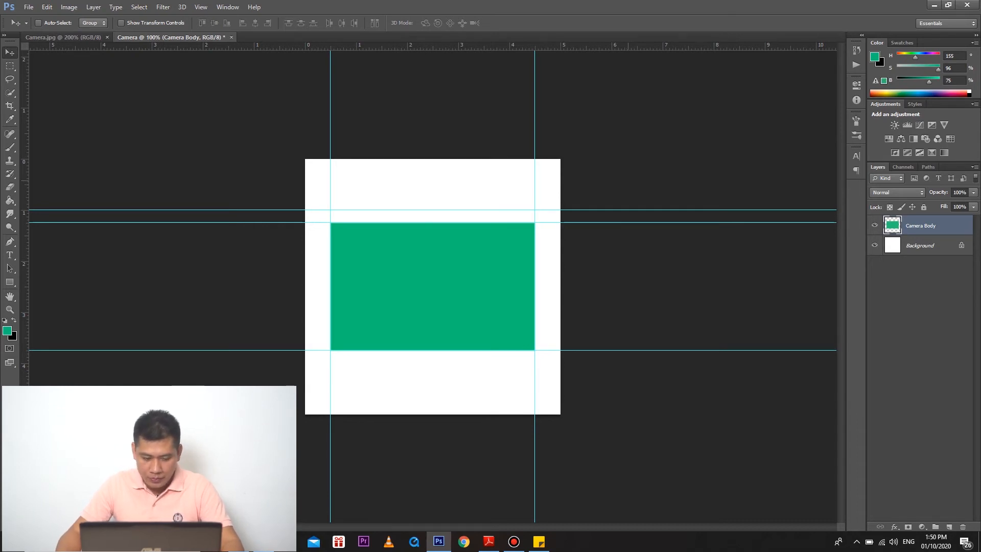
# Add a vertical guide at the 1 in position.
pyautogui.click(201, 6)
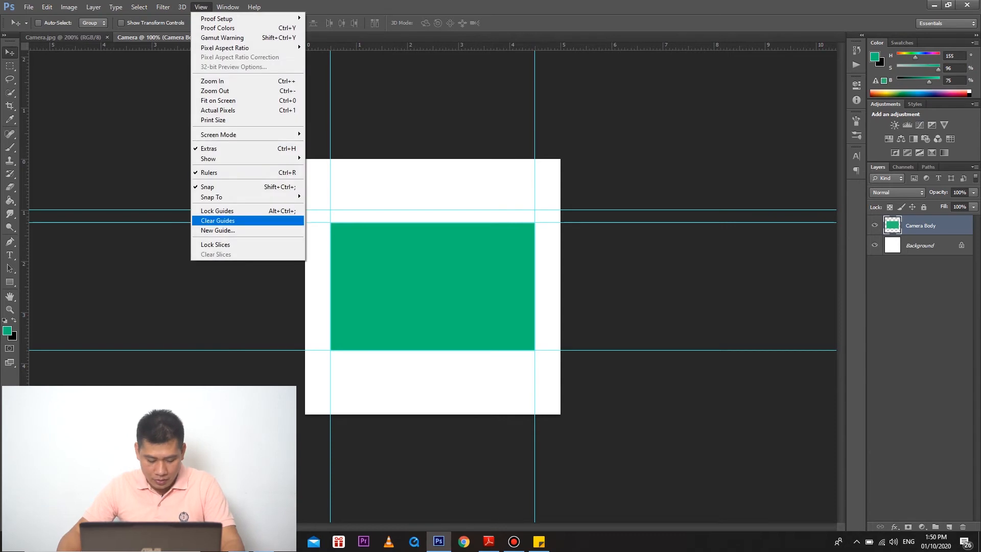
pyautogui.click(219, 220)
pyautogui.write('1 in')
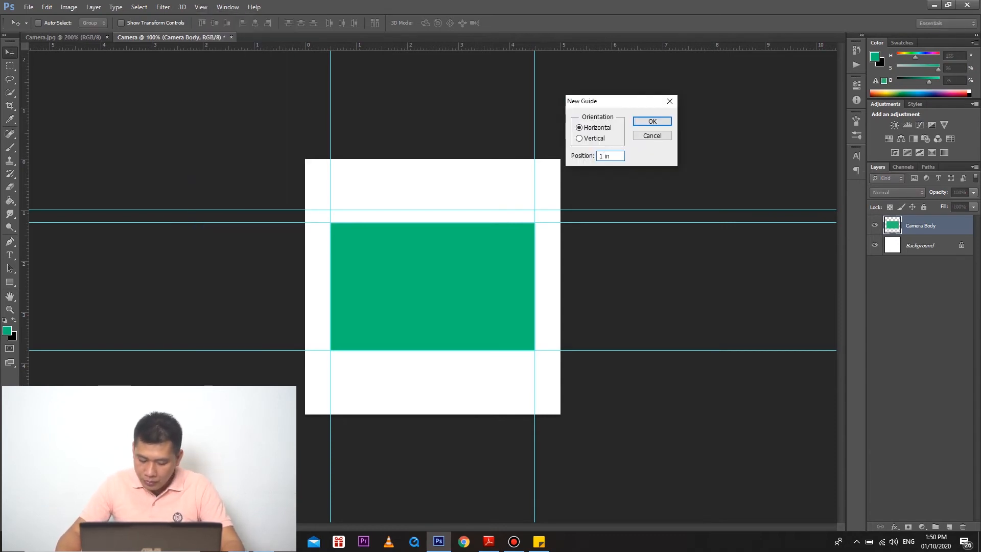
pyautogui.click(579, 138)
pyautogui.click(652, 121)
# Add another vertical guide at the 4 in position.
pyautogui.click(201, 7)
pyautogui.click(217, 230)
pyautogui.write('4 in')
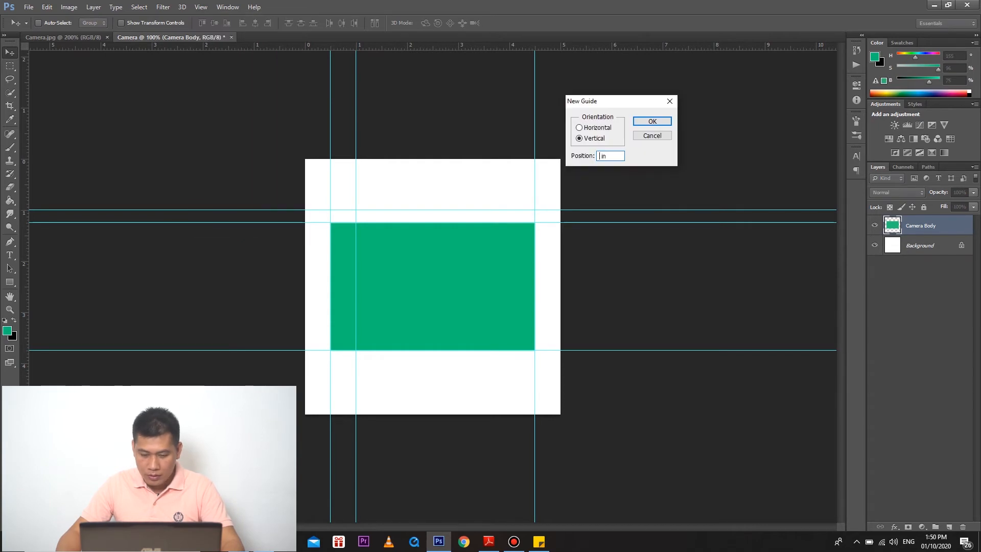
pyautogui.press('Return')
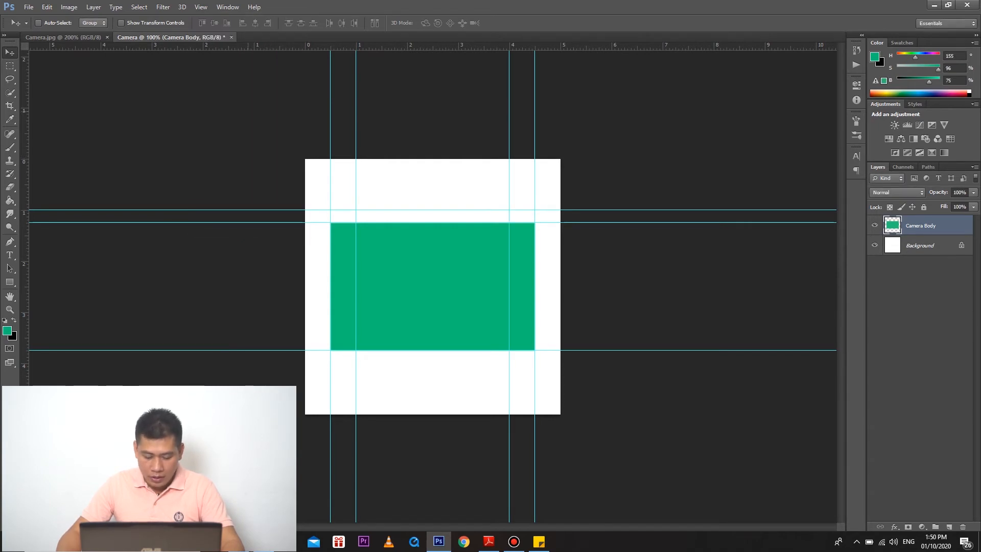
# Create a new layer and marquee-select the strip above the camera body, between the 1 in and 4 in vertical guides.
pyautogui.press('m')
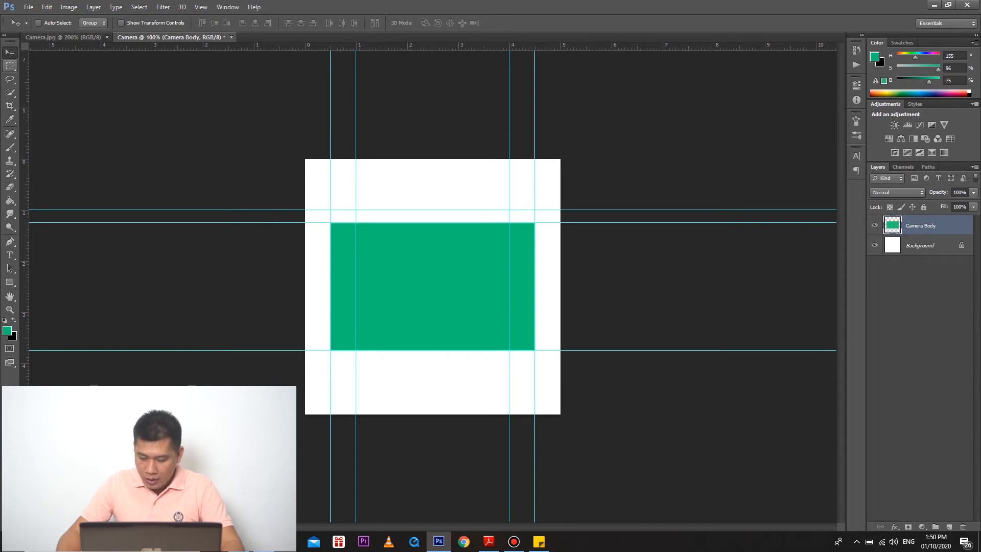
pyautogui.click(9, 66)
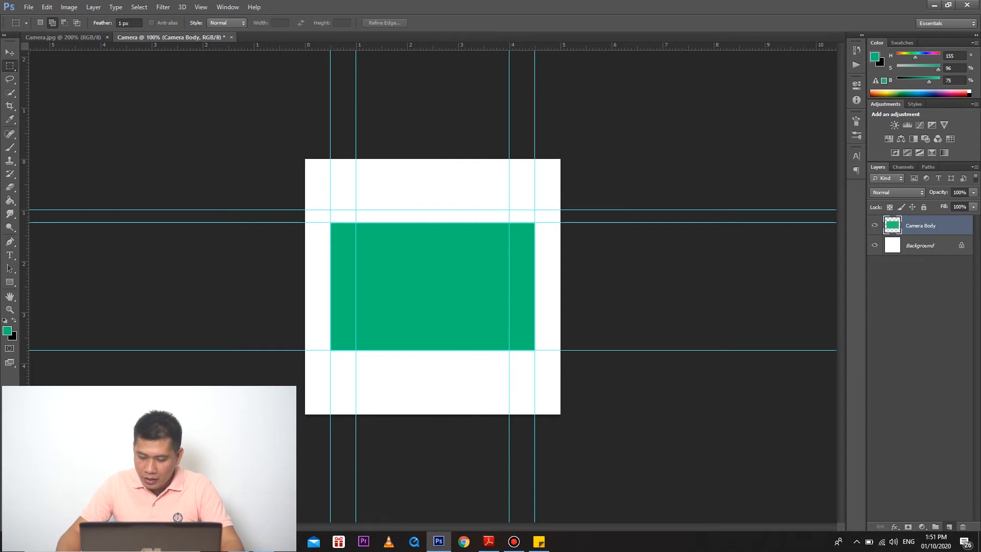
pyautogui.hotkey('ctrl', 'shift', 'alt', 'n')
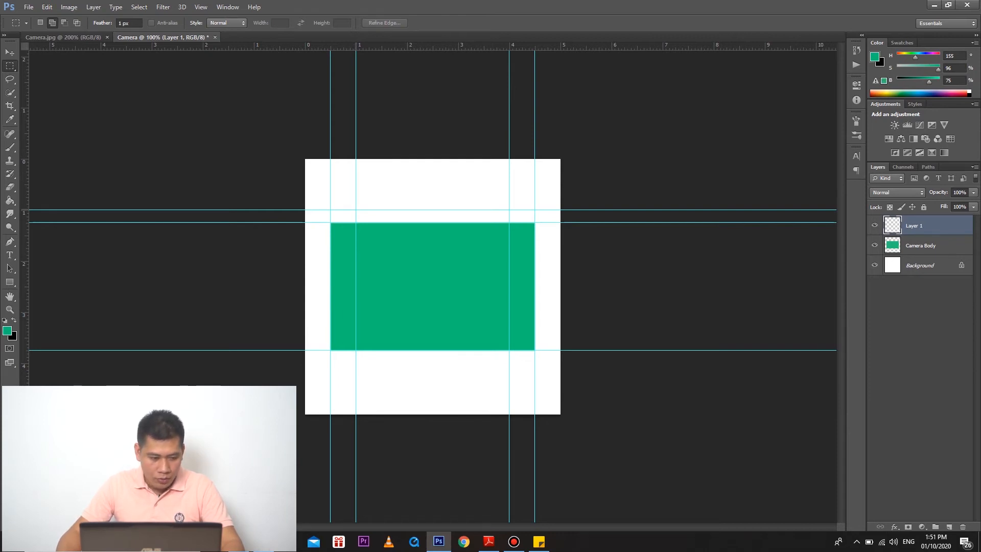
pyautogui.moveTo(357, 210); pyautogui.dragTo(509, 223)
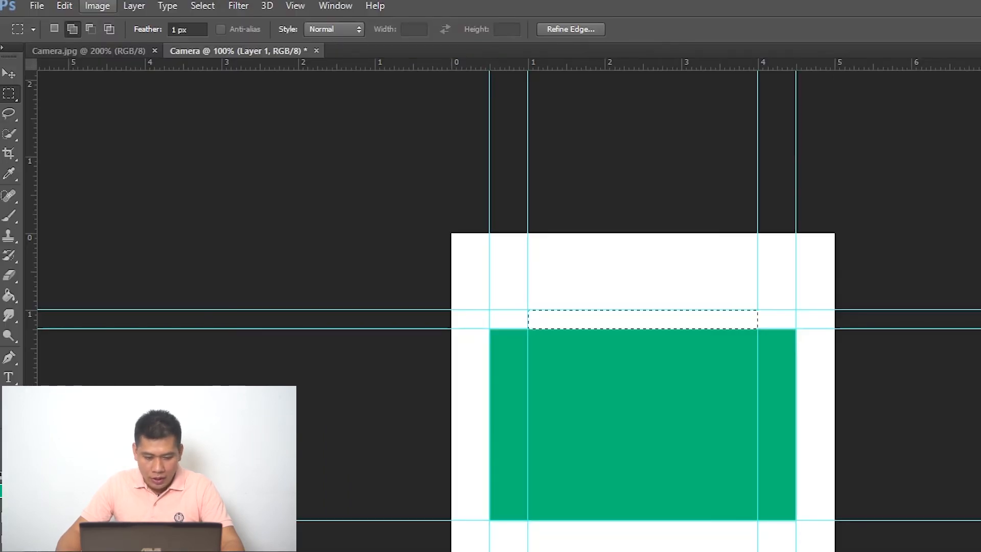
# Fill the selected strip above the camera body with the foreground color and clear the selection.
pyautogui.click(64, 5)
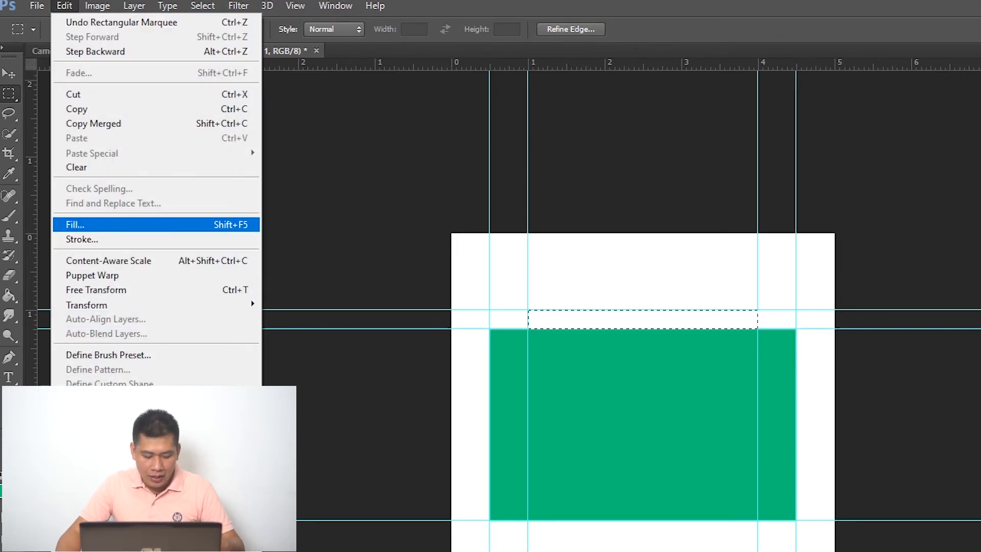
pyautogui.click(75, 224)
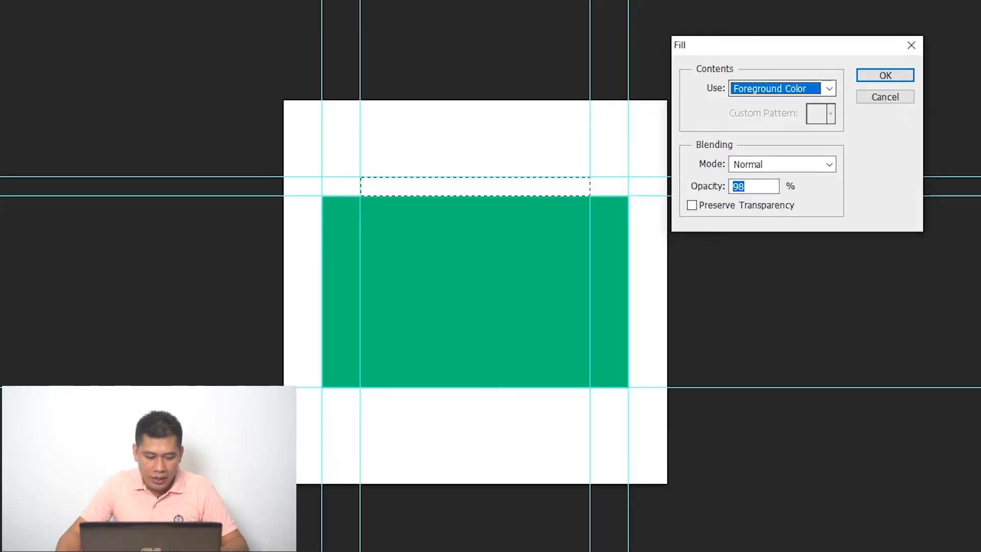
pyautogui.click(829, 89)
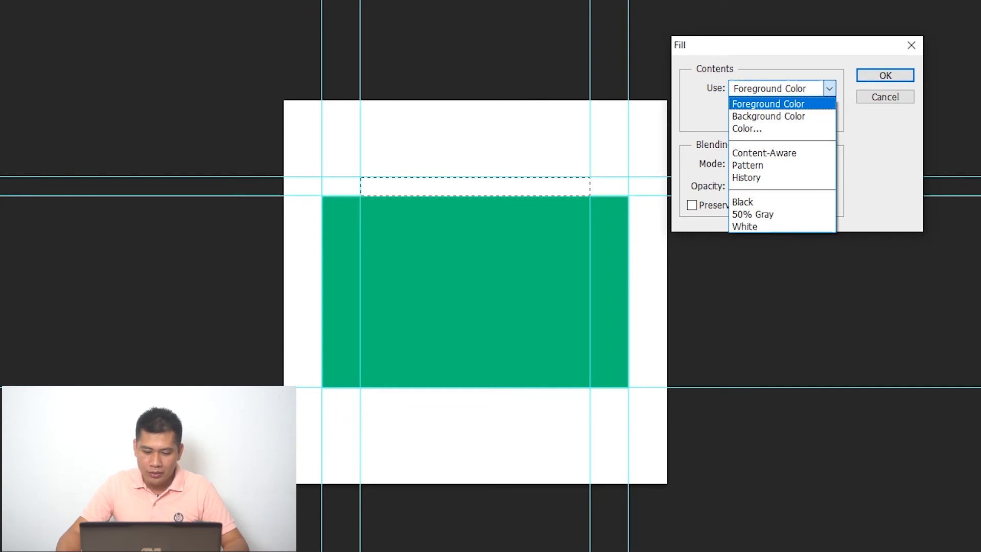
pyautogui.click(768, 104)
pyautogui.click(885, 75)
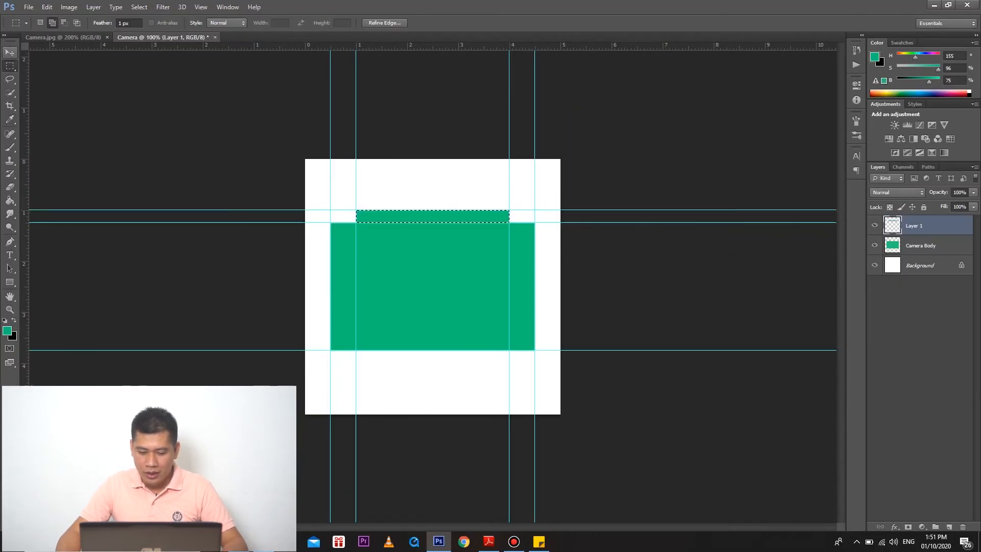
pyautogui.press('v')
pyautogui.hotkey('ctrl', 'd')
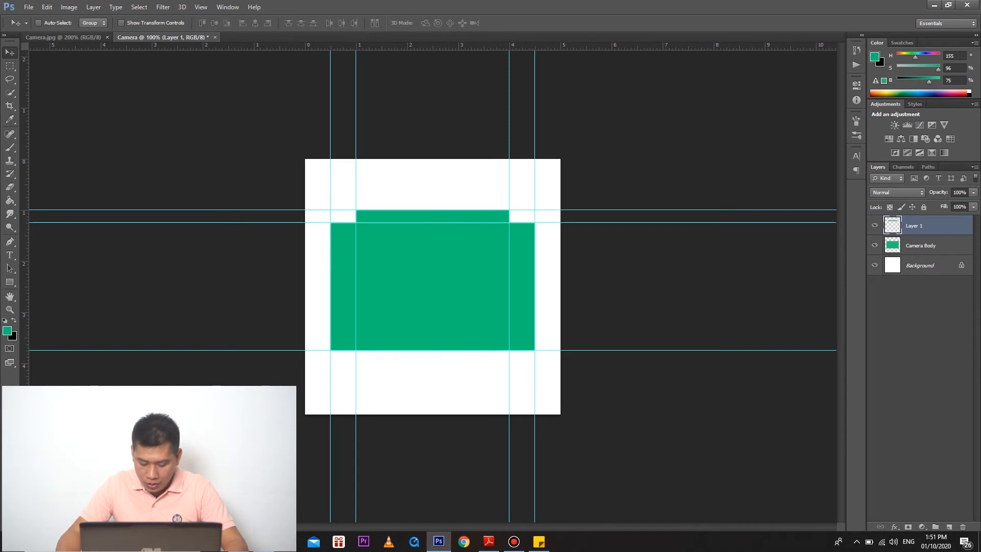
# Rename the layer holding the narrow strip as Camera Top.
pyautogui.doubleClick(914, 225)
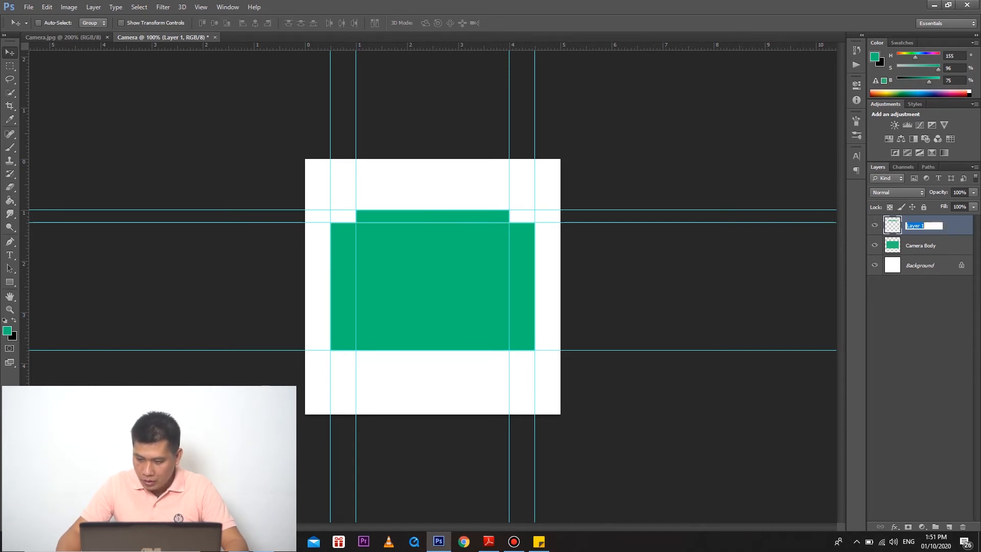
pyautogui.press('BackSpace')
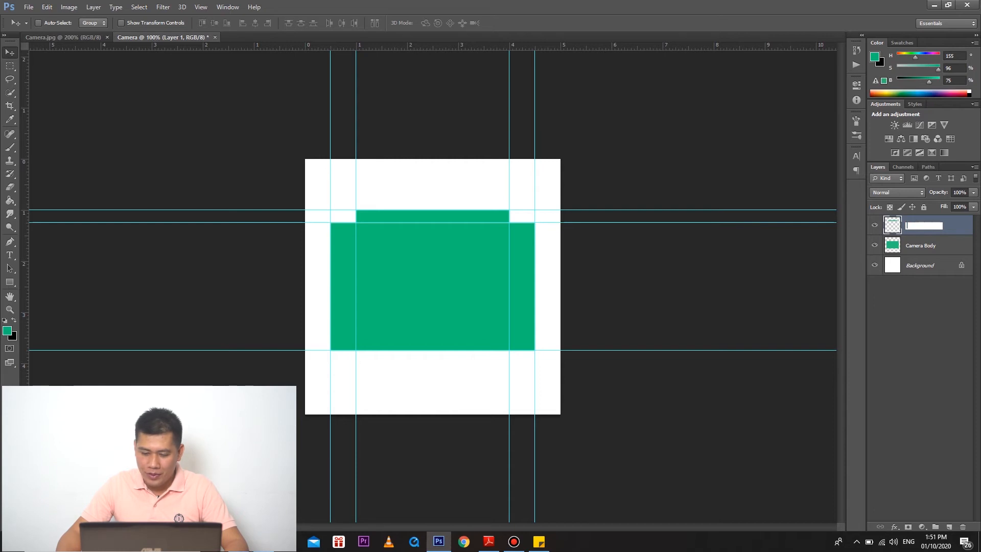
pyautogui.write('Camera Top')
pyautogui.press('Return')
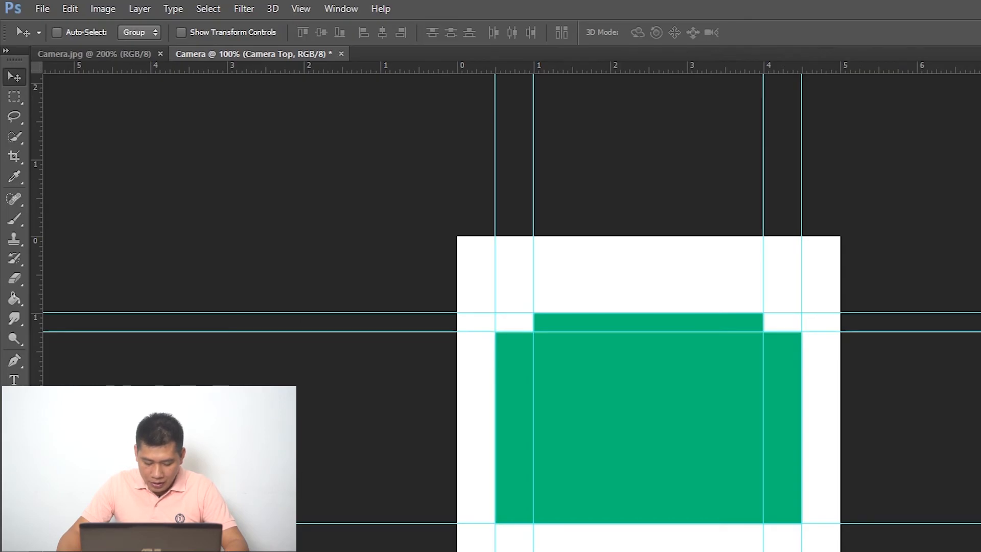
# Apply a Perspective transform to the Camera Top strip, pulling its upper corners slightly inward to form a trapezoid.
pyautogui.click(69, 8)
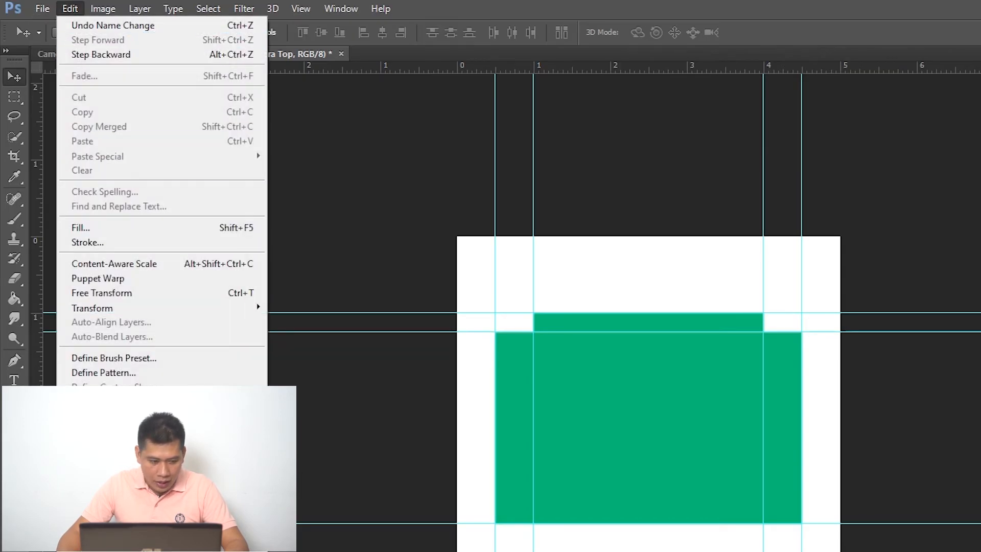
pyautogui.moveTo(154, 308)
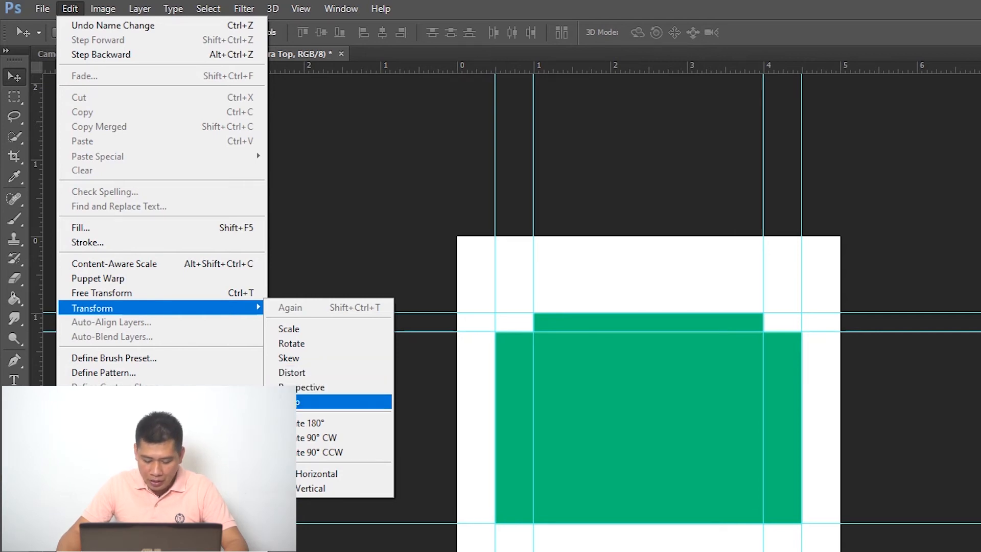
pyautogui.click(310, 387)
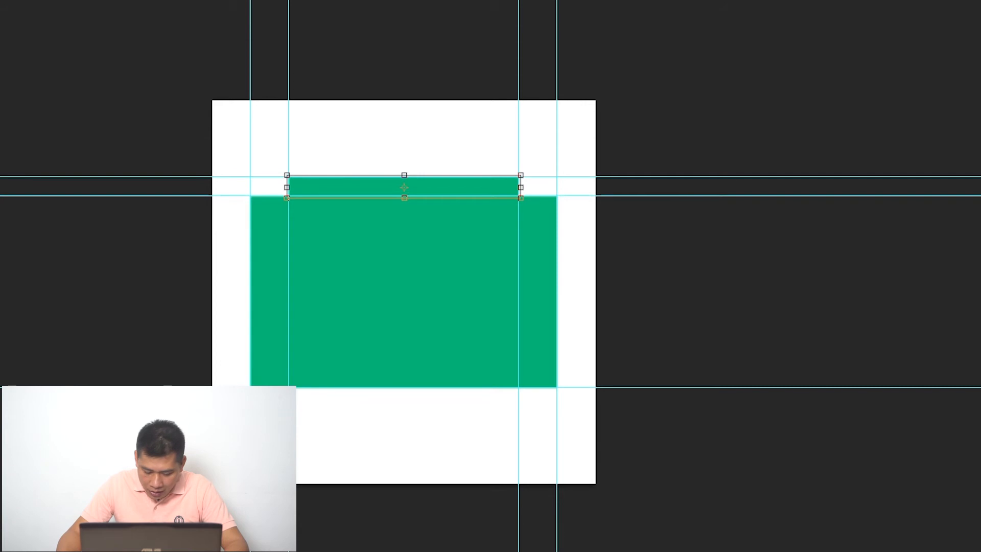
pyautogui.moveTo(287, 175); pyautogui.dragTo(299, 175)
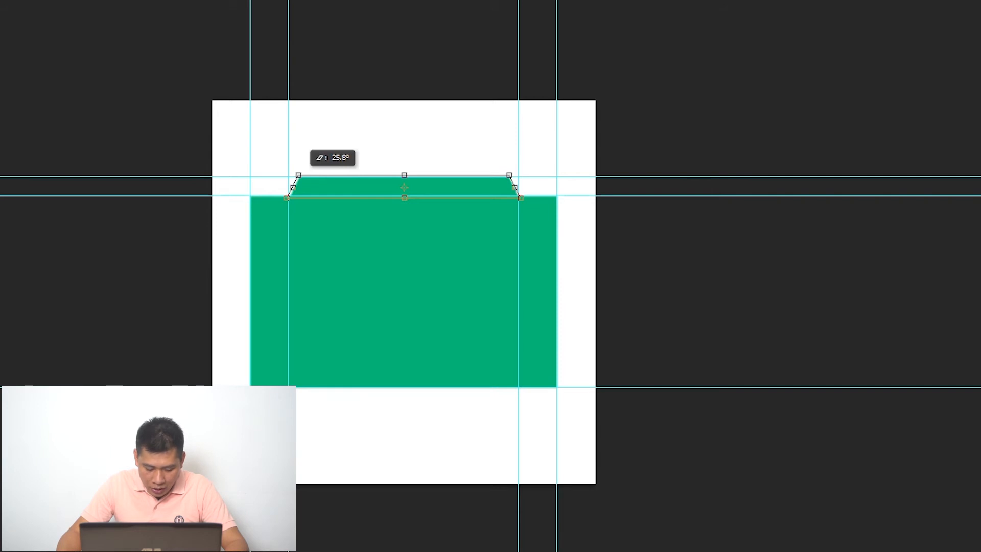
pyautogui.moveTo(299, 176); pyautogui.dragTo(301, 175)
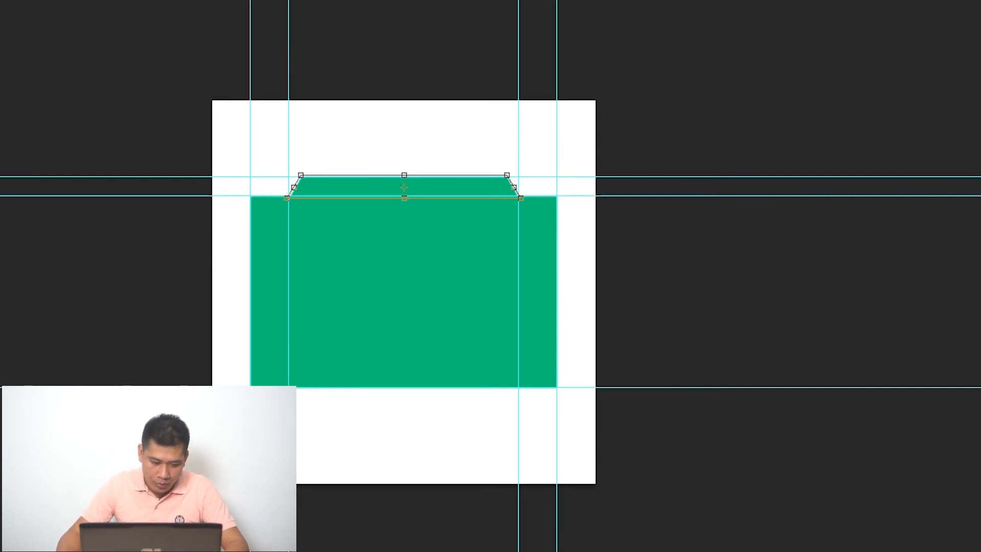
pyautogui.press('Return')
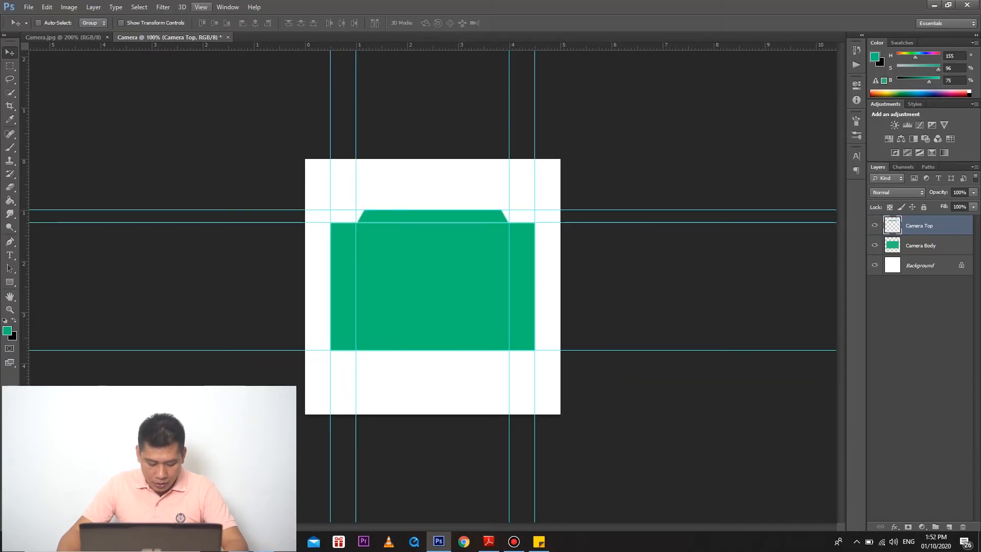
# Add a new vertical guide at the 1.5 in position.
pyautogui.click(201, 7)
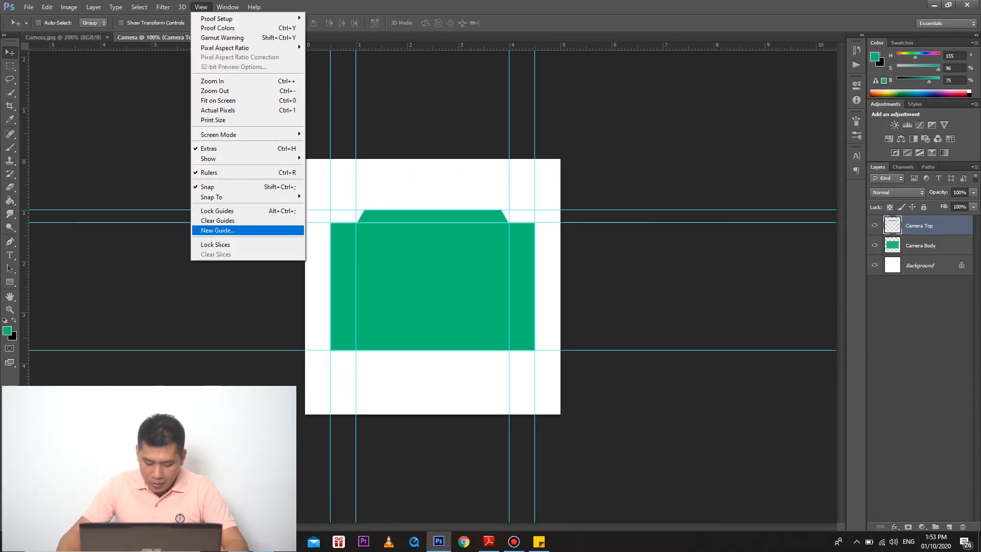
pyautogui.click(217, 230)
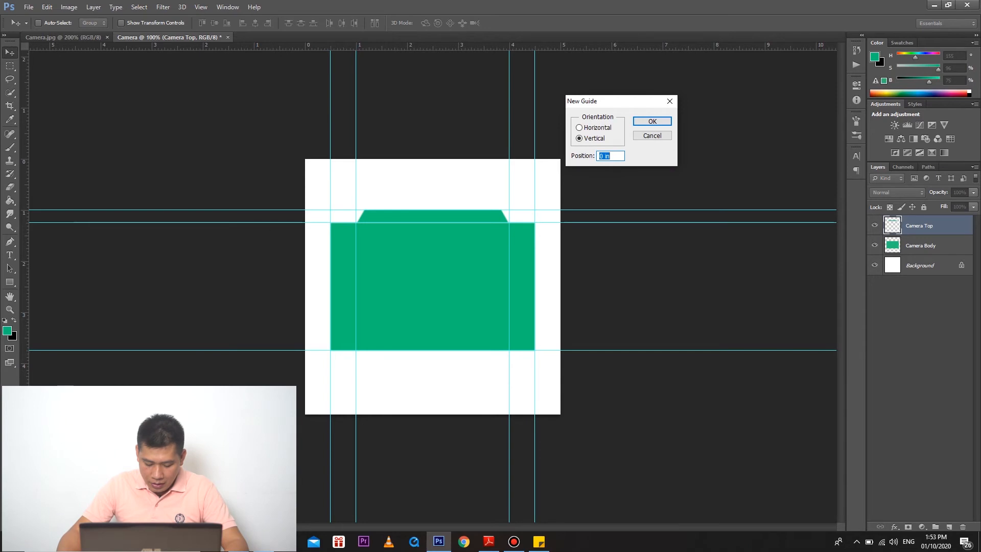
pyautogui.click(600, 156)
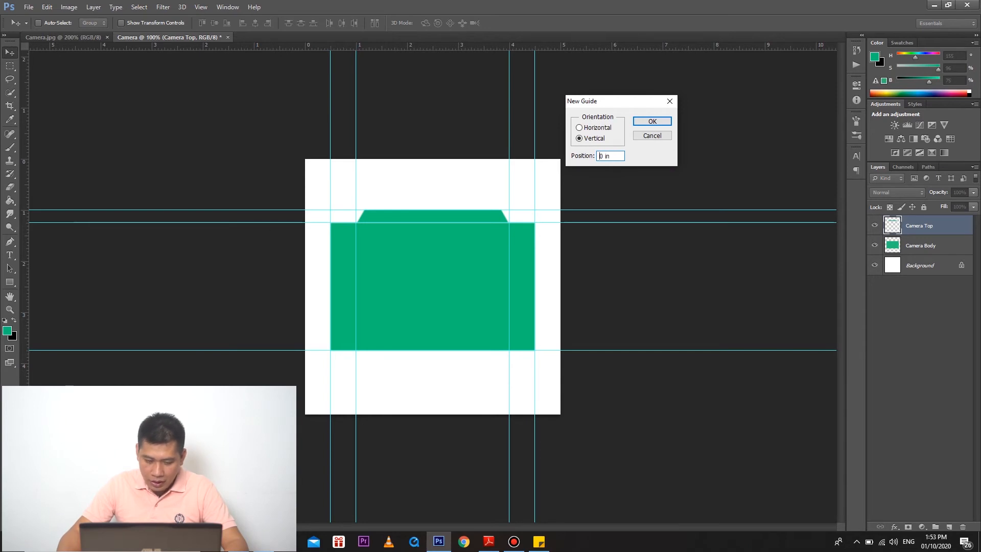
pyautogui.press('Delete')
pyautogui.write('1.5')
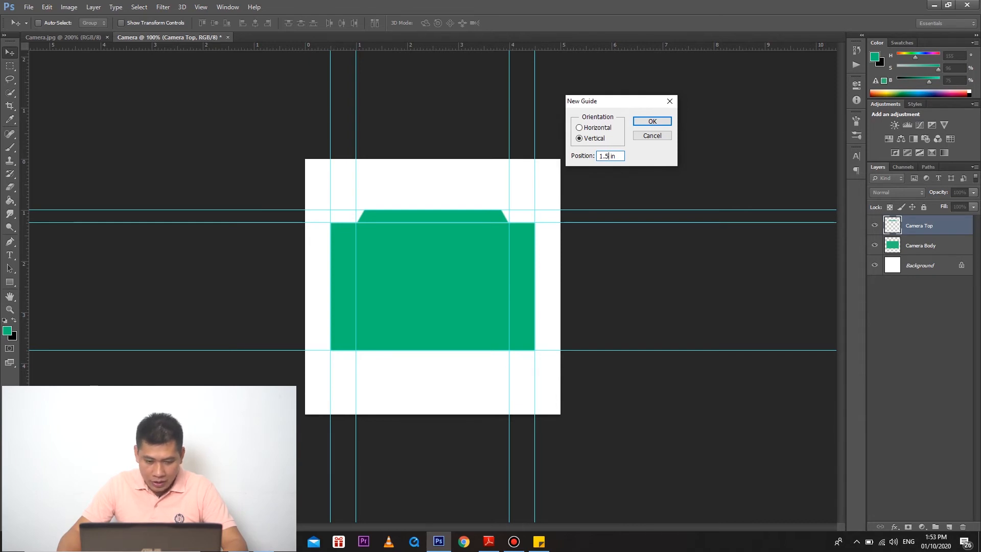
pyautogui.press('Return')
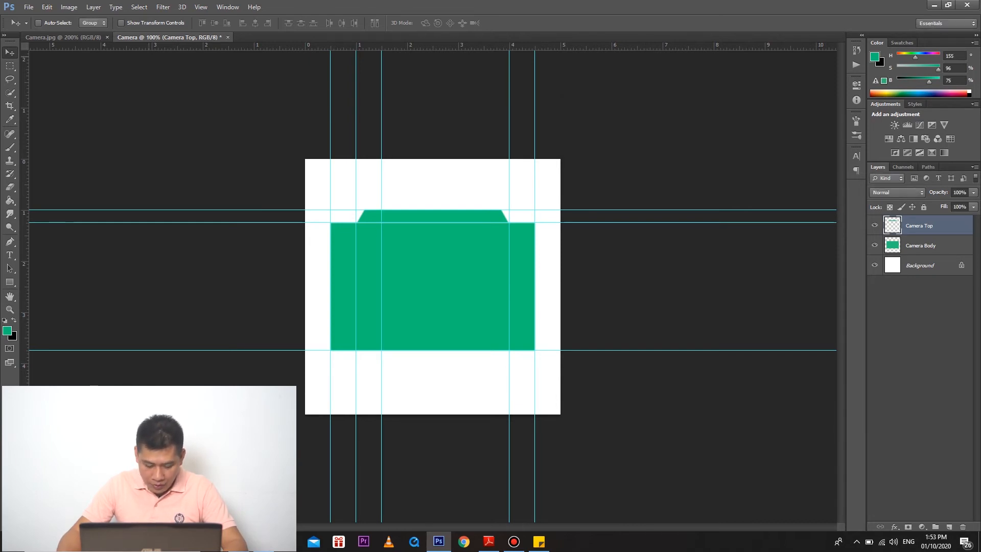
# Add a new vertical guide at the 3.5 in position.
pyautogui.click(200, 7)
pyautogui.press('Down')
pyautogui.press('Down')
pyautogui.press('Down')
pyautogui.press('Down')
pyautogui.press('Down')
pyautogui.press('Down')
pyautogui.press('Return')
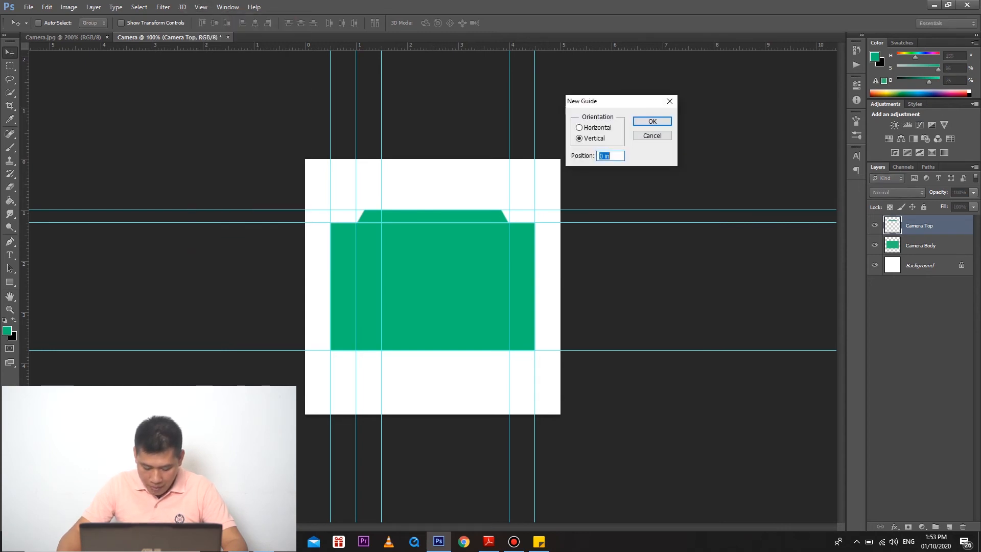
pyautogui.click(603, 156)
pyautogui.press('BackSpace')
pyautogui.write('3.5')
pyautogui.press('Return')
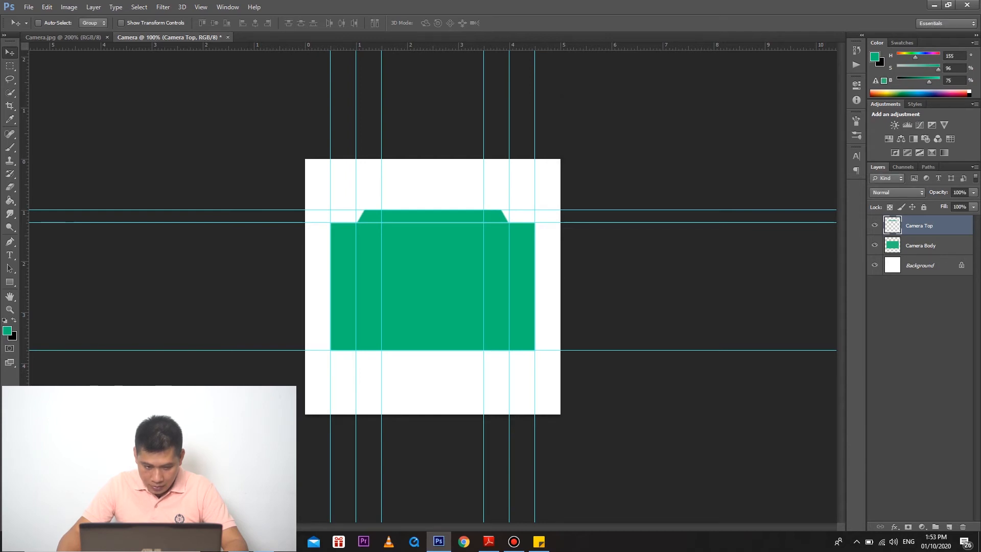
# Add a new horizontal guide at the 1.5 in position.
pyautogui.click(201, 7)
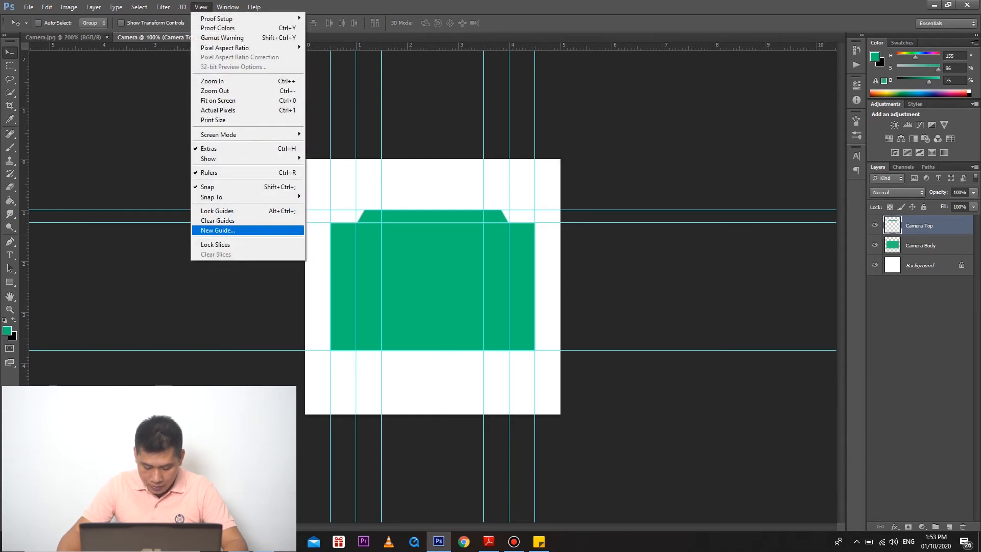
pyautogui.click(218, 230)
pyautogui.click(603, 156)
pyautogui.click(579, 127)
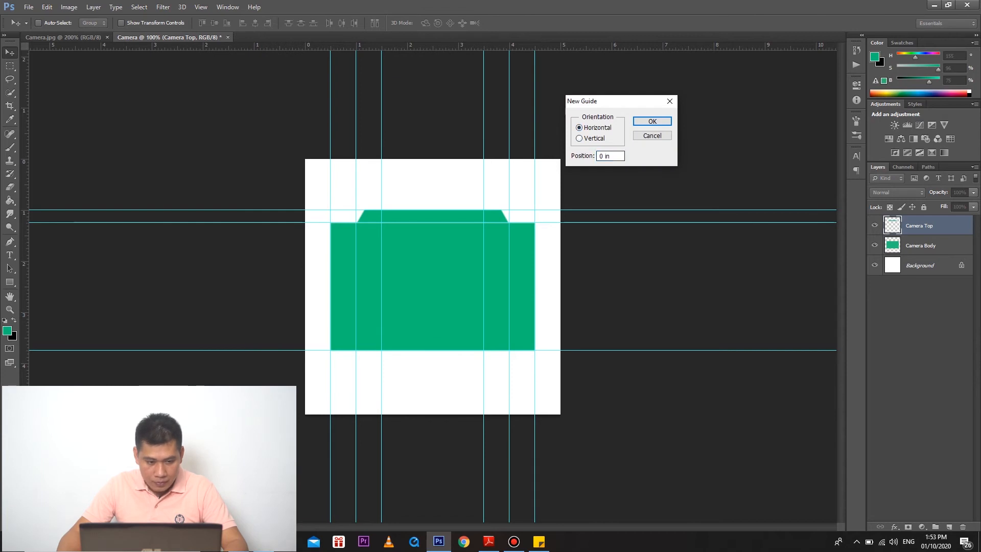
pyautogui.press('BackSpace')
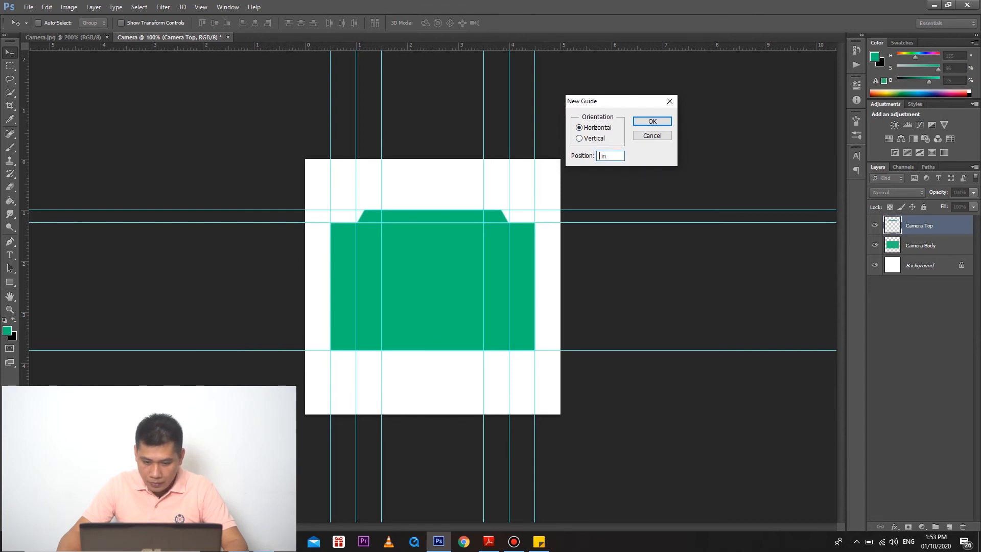
pyautogui.write('1.5')
pyautogui.press('Return')
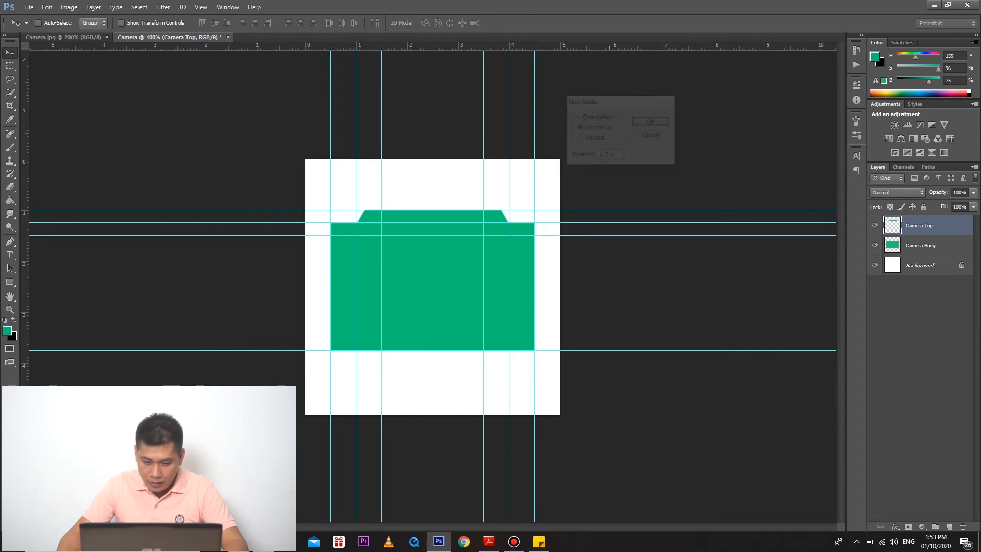
# Add a new horizontal guide at the 3.5 in position.
pyautogui.click(200, 6)
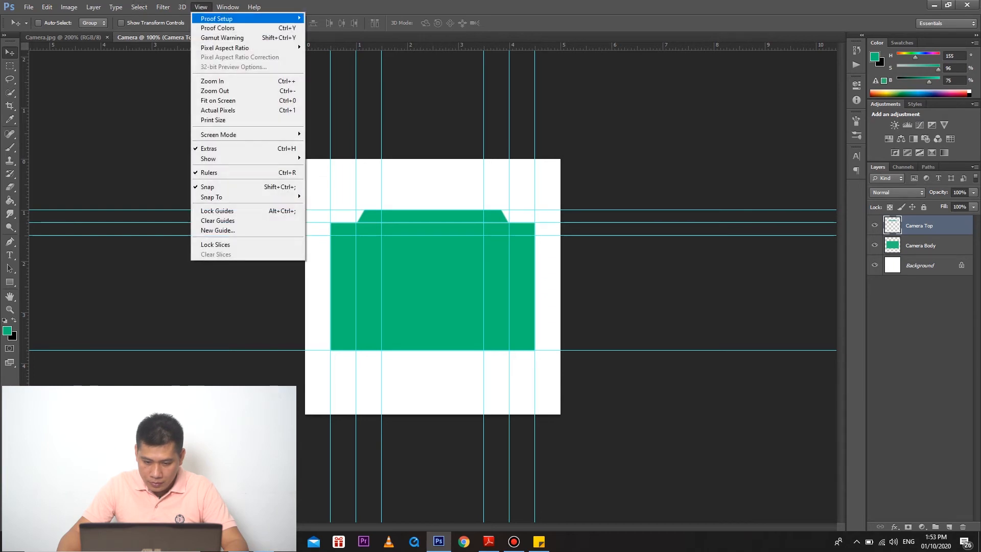
pyautogui.click(218, 230)
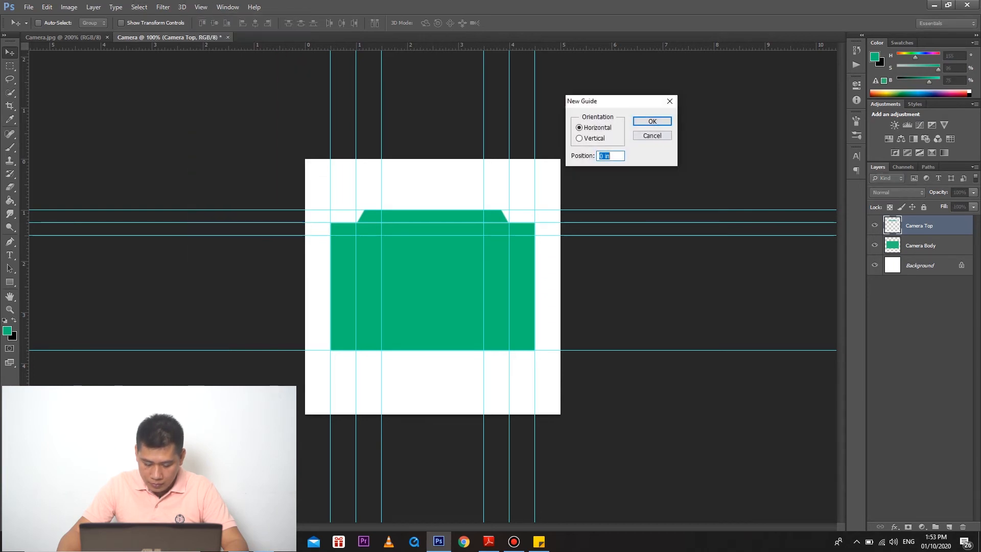
pyautogui.click(603, 155)
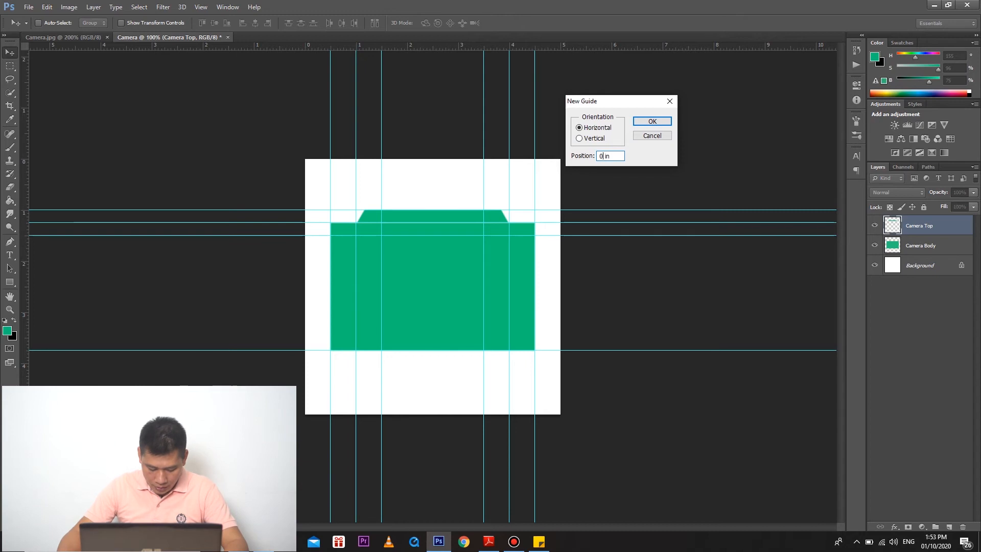
pyautogui.press('BackSpace')
pyautogui.write('3.5')
pyautogui.press('Return')
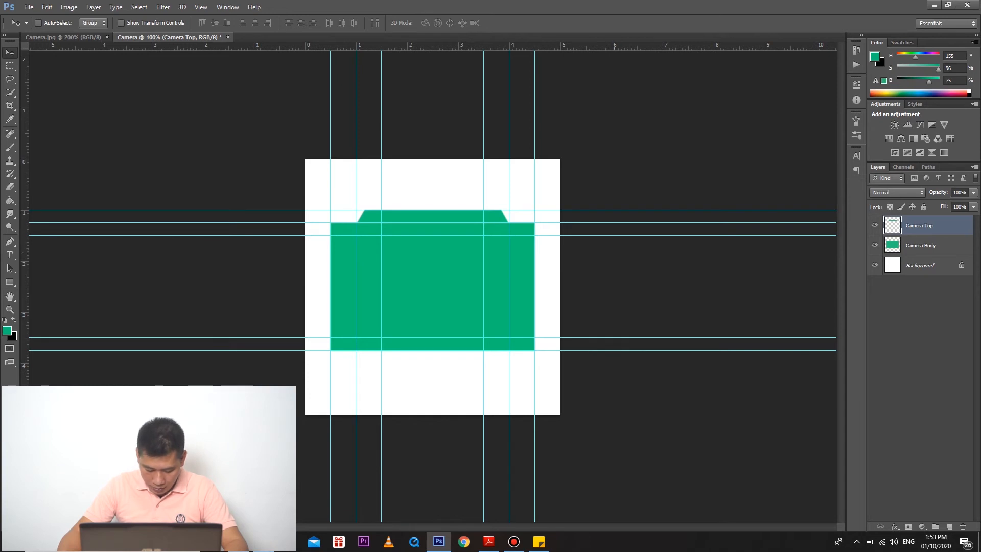
# Create a new layer and make a circular Elliptical Marquee selection filling the square between the 1.5 in and 3.5 in guides.
pyautogui.click(950, 527)
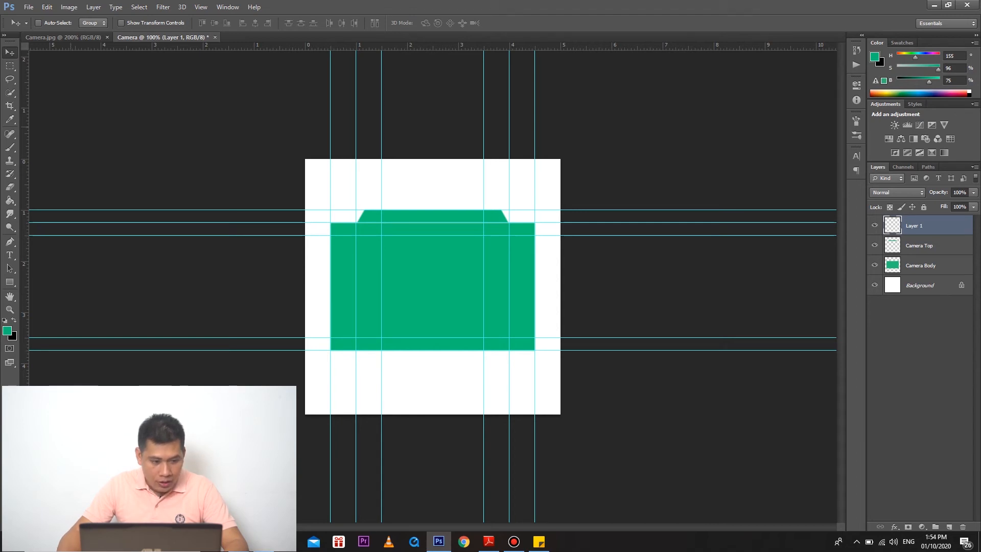
pyautogui.click(9, 66)
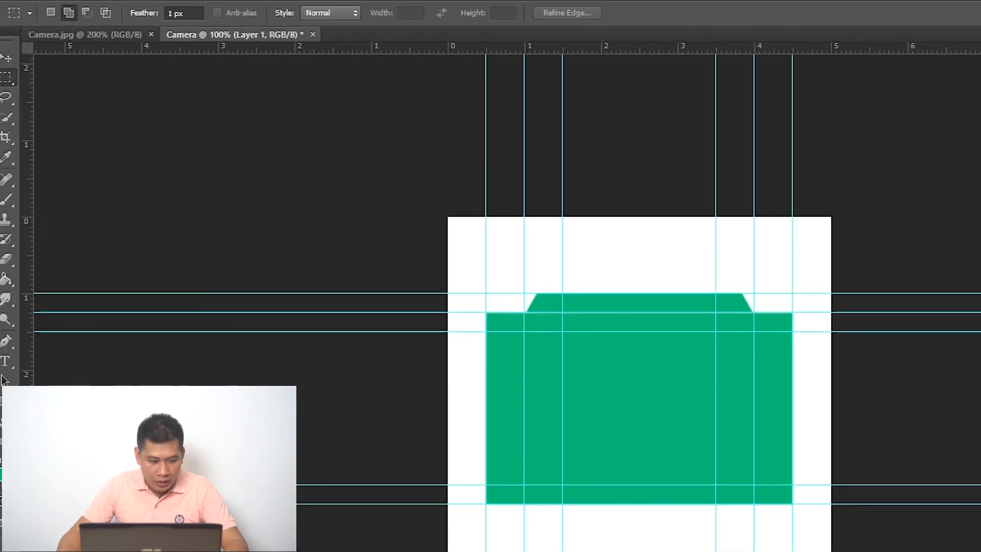
pyautogui.rightClick(6, 77)
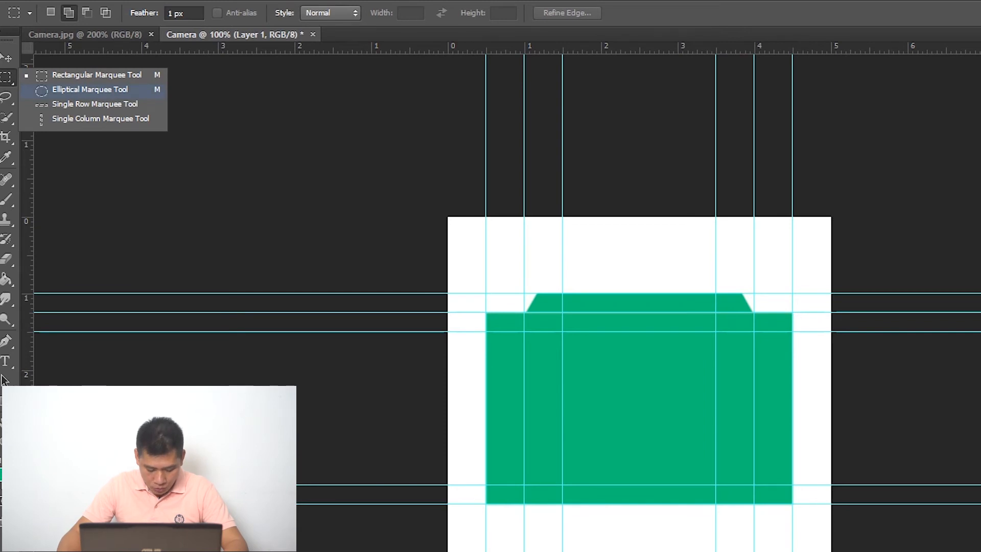
pyautogui.click(90, 90)
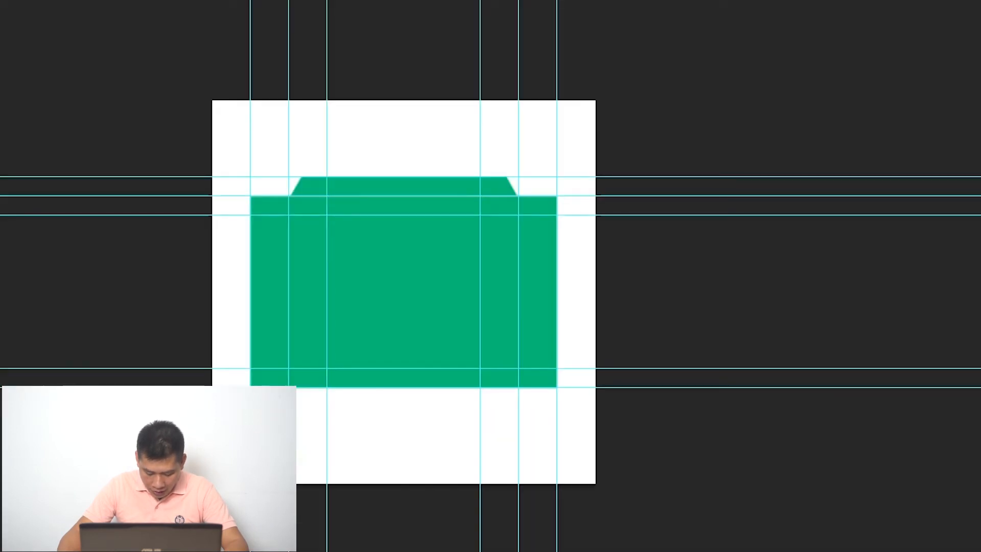
pyautogui.moveTo(327, 216); pyautogui.dragTo(427, 310)
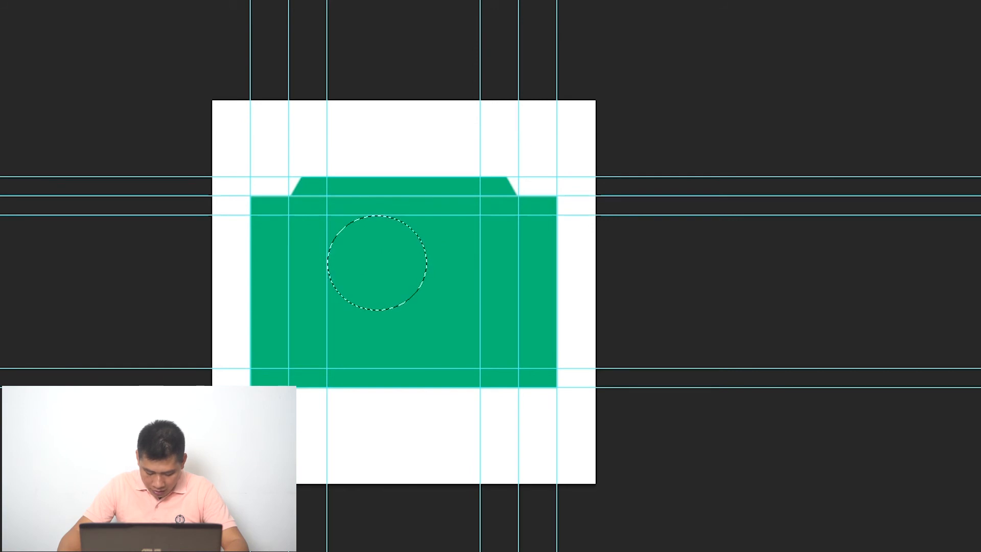
pyautogui.hotkey('ctrl', 'd')
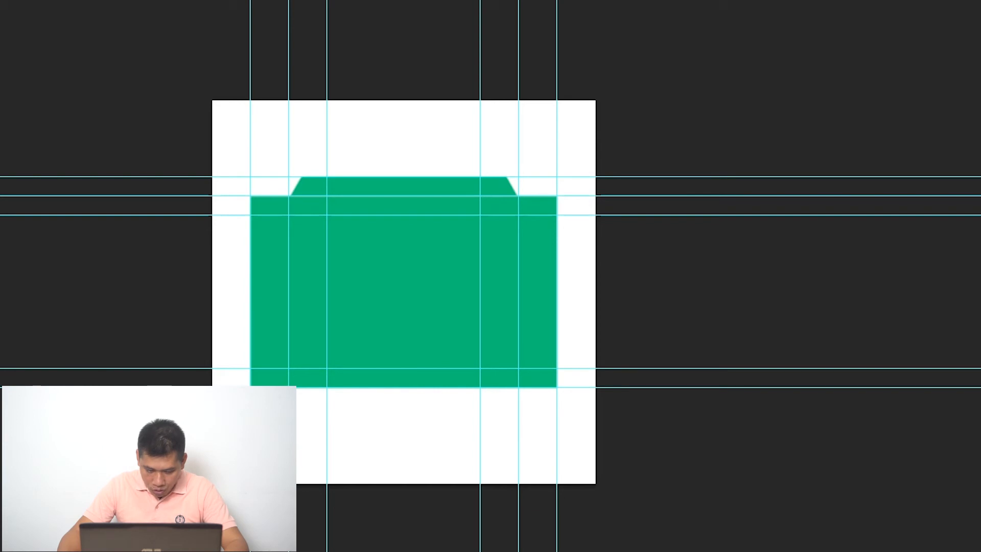
pyautogui.moveTo(330, 218); pyautogui.dragTo(477, 353)
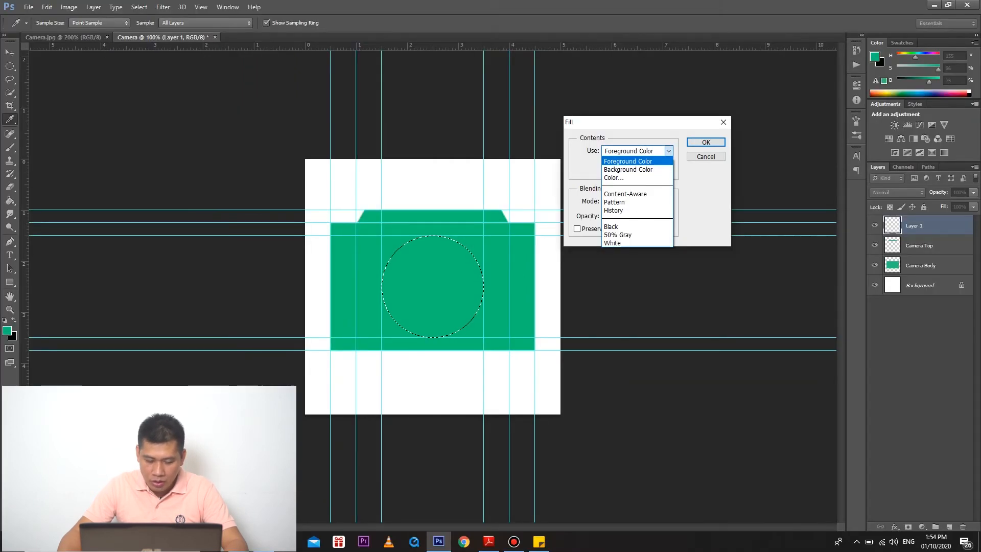
# Fill the circular selection with the background color, without keeping it selected, and rename its layer as Circle 1.
pyautogui.press('Down')
pyautogui.press('Return')
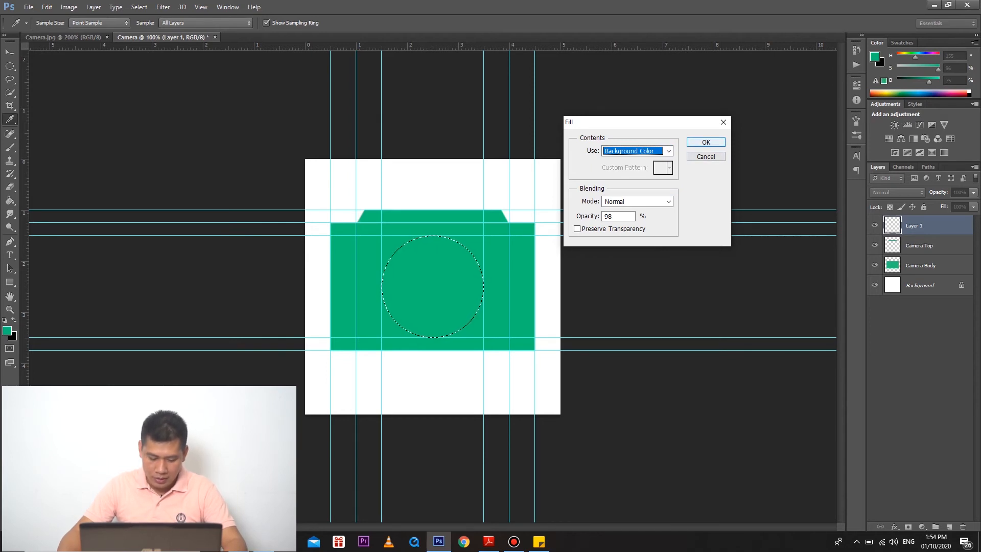
pyautogui.press('Return')
pyautogui.press('m')
pyautogui.hotkey('ctrl', 'd')
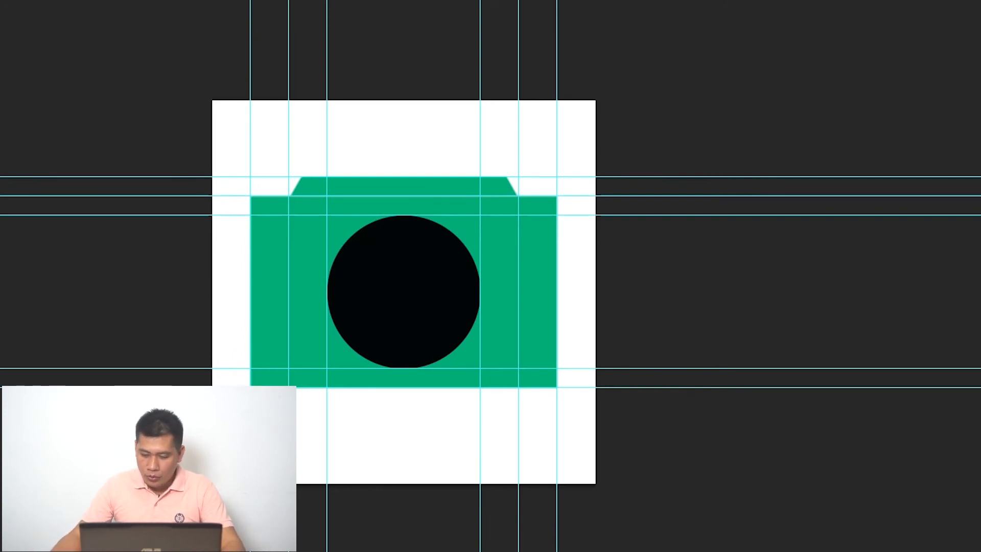
pyautogui.write('Circle 1')
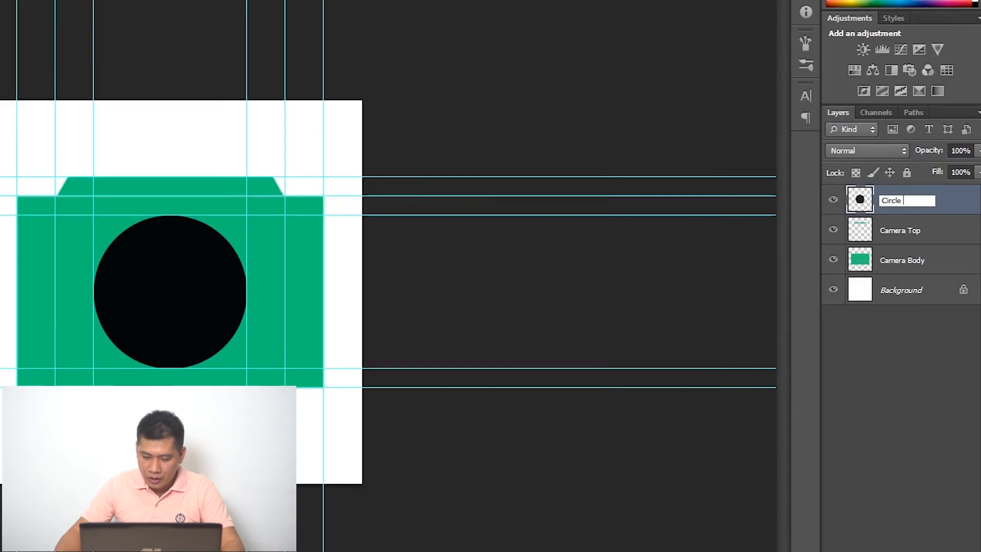
pyautogui.press('Return')
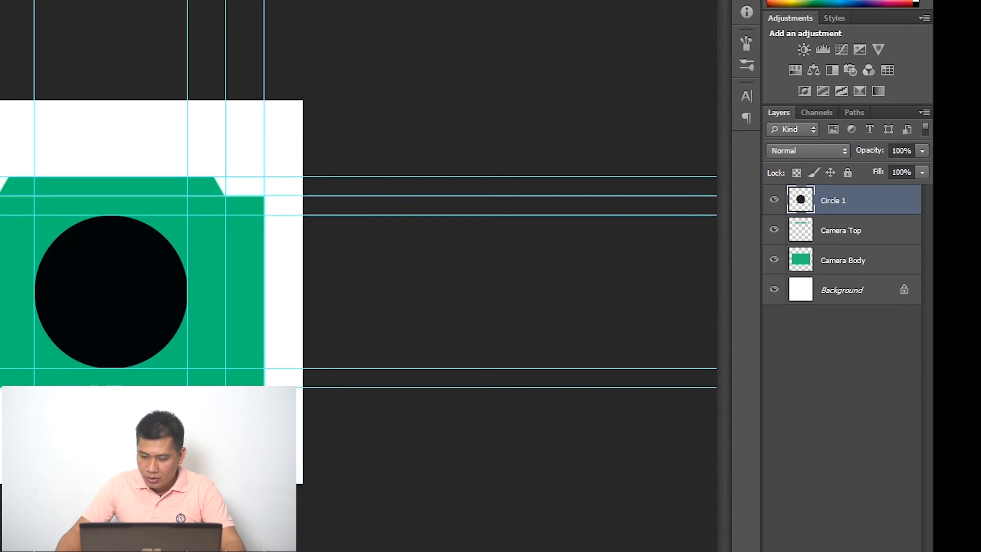
# Duplicate the Circle 1 layer within the same document and name the copy Circle 2.
pyautogui.rightClick(847, 200)
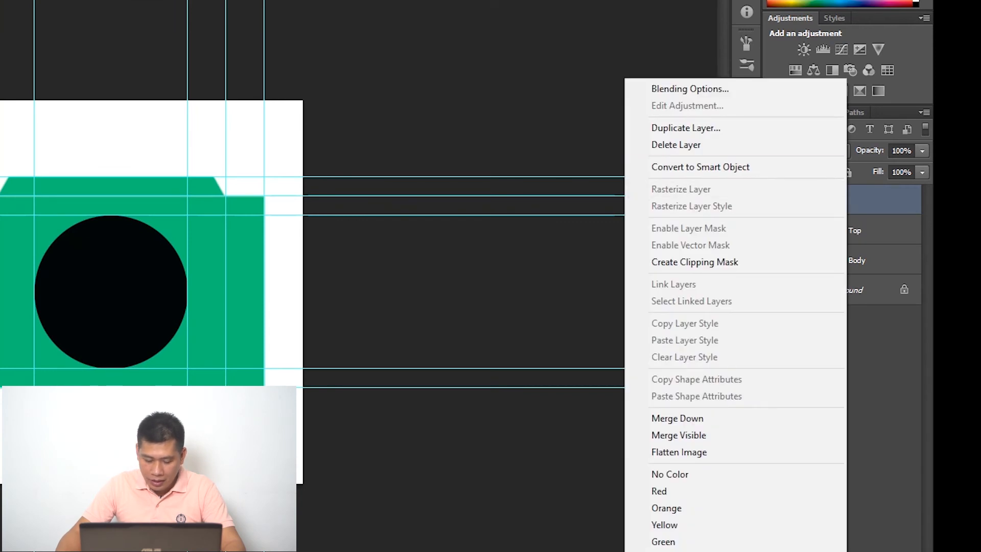
pyautogui.click(686, 128)
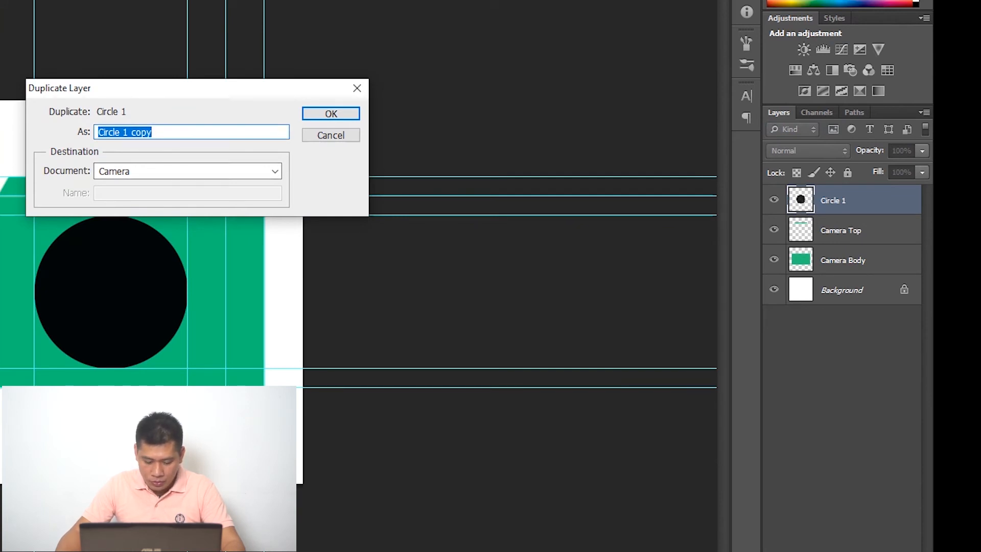
pyautogui.write('Cirle')
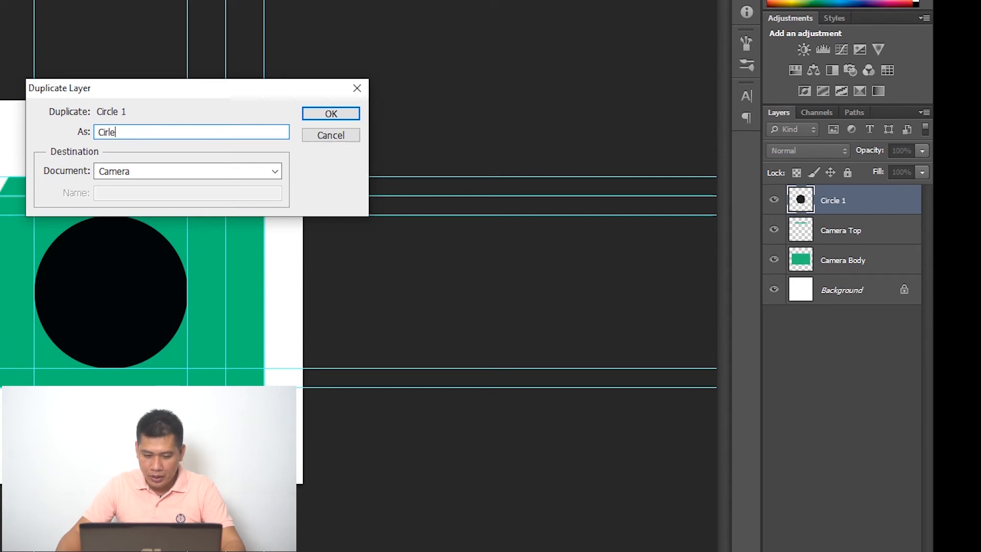
pyautogui.press('BackSpace')
pyautogui.press('BackSpace')
pyautogui.press('BackSpace')
pyautogui.write('rcle ')
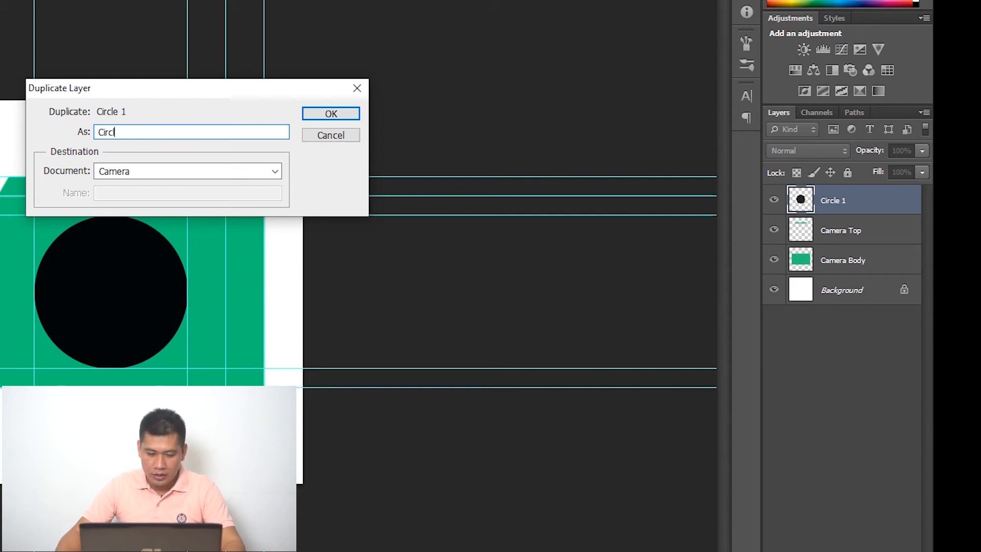
pyautogui.write('2')
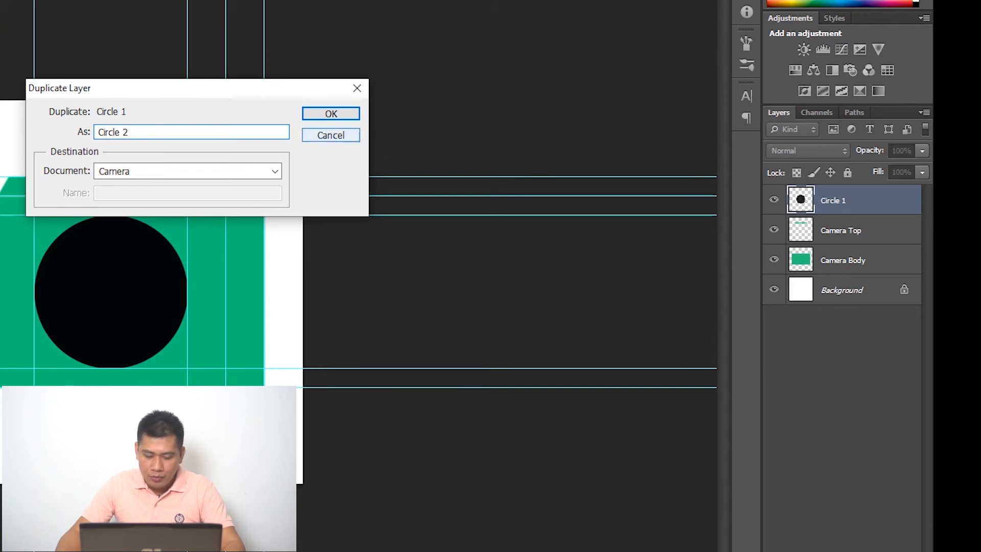
pyautogui.click(331, 114)
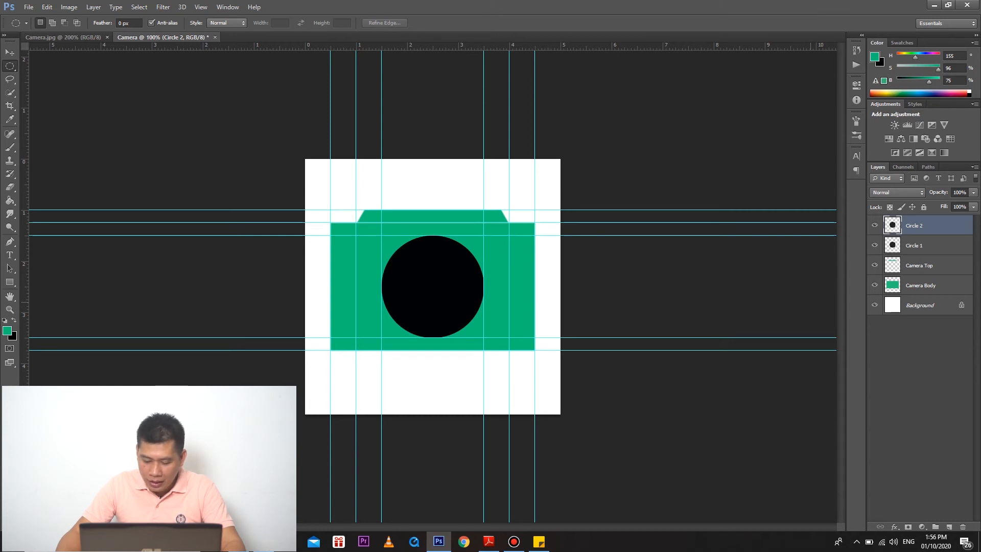
# Select the Circle 2 layer's pixels and fill them with the light gray color #f2eef3, without keeping the selection.
pyautogui.press('v')
pyautogui.click(10, 53)
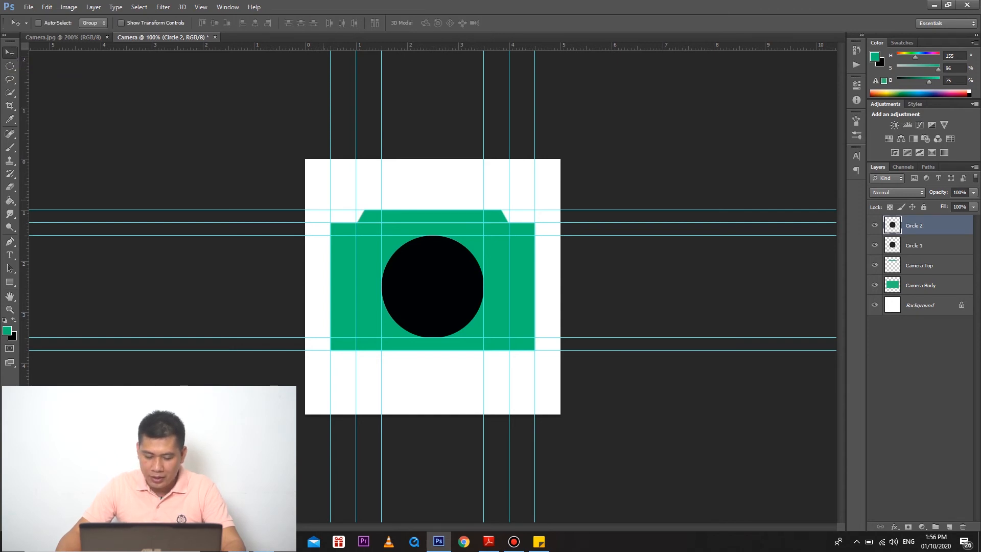
pyautogui.rightClick(892, 225)
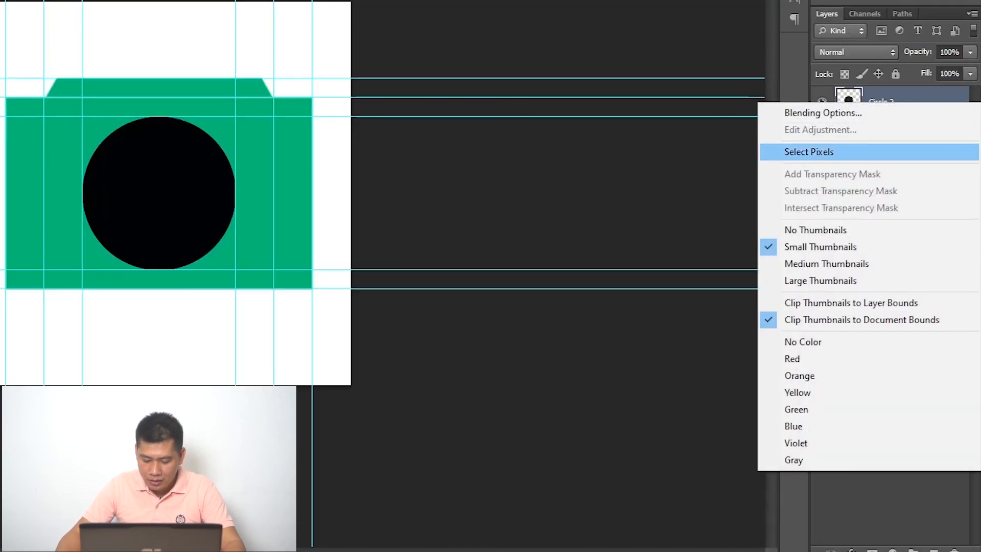
pyautogui.click(809, 151)
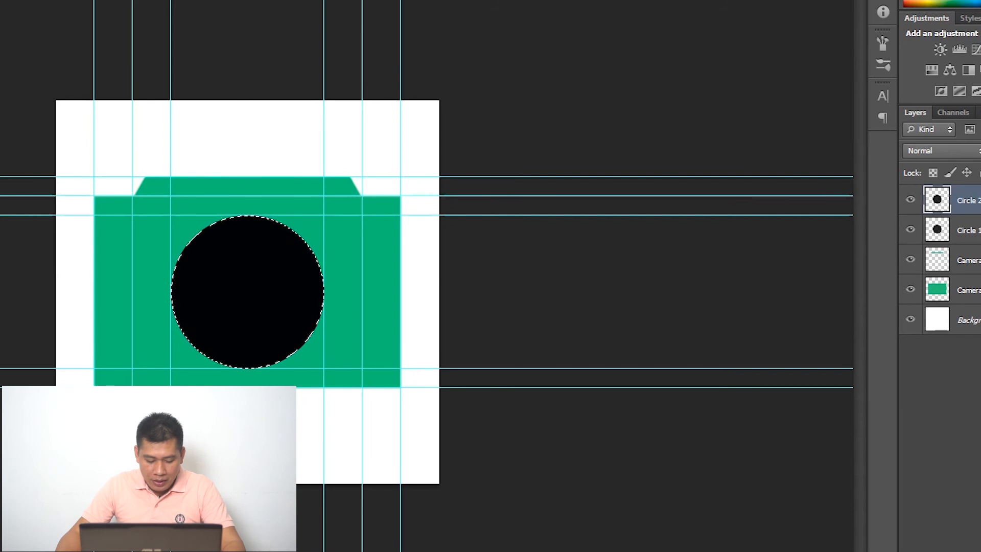
pyautogui.hotkey('shift', 'F5')
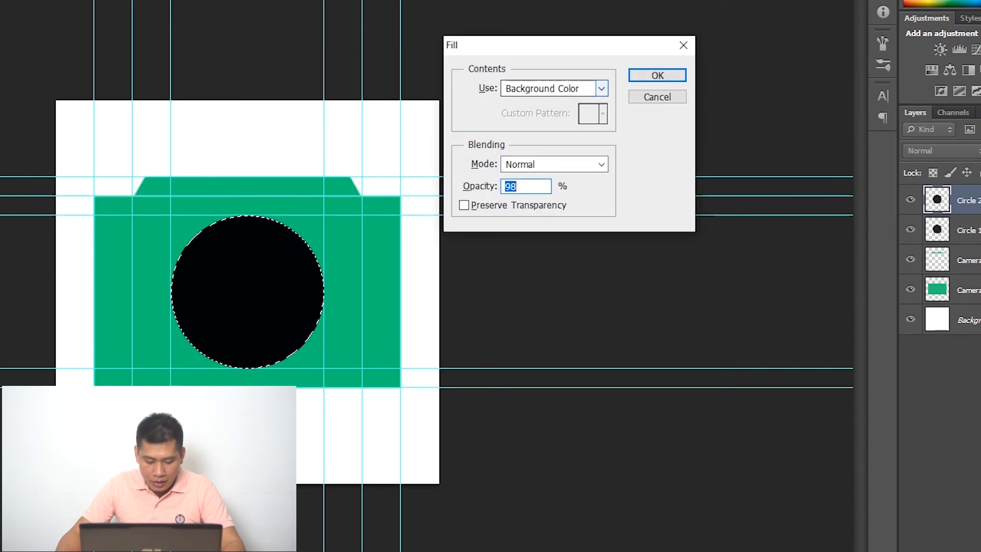
pyautogui.click(601, 88)
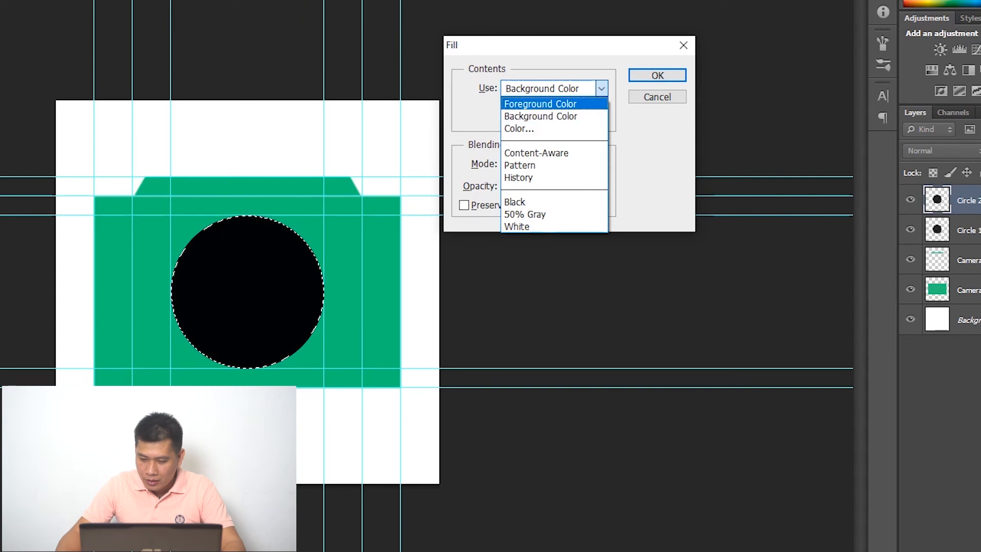
pyautogui.press('Return')
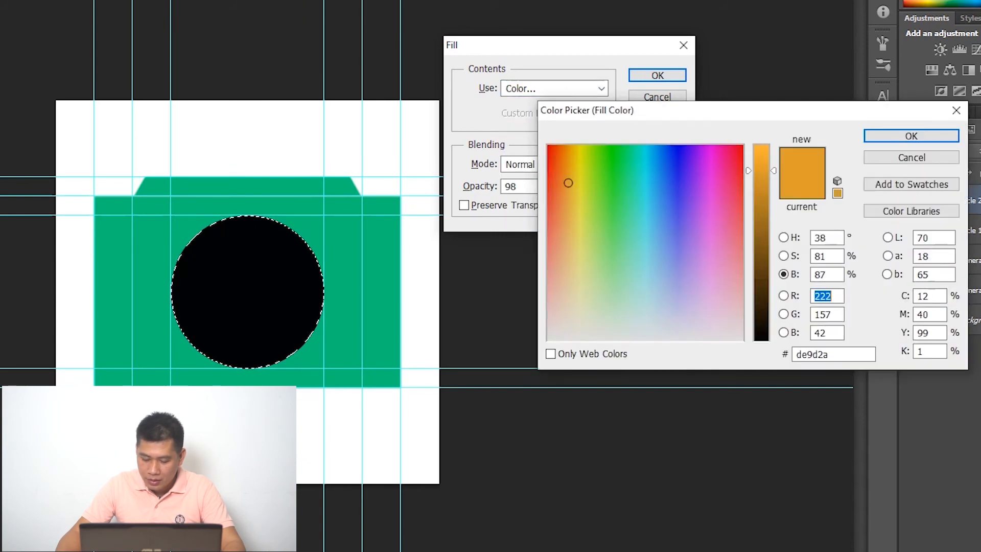
pyautogui.click(725, 338)
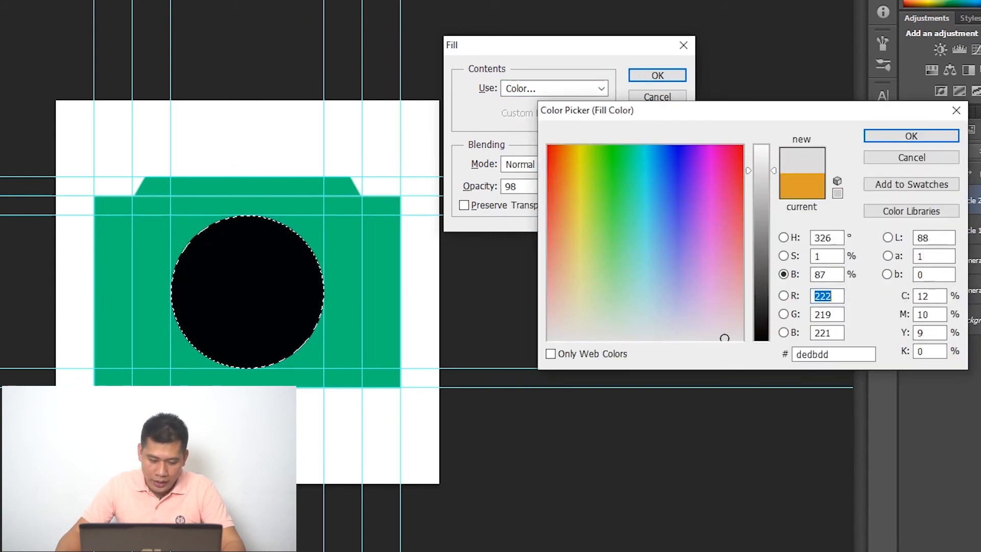
pyautogui.moveTo(760, 171); pyautogui.dragTo(761, 155)
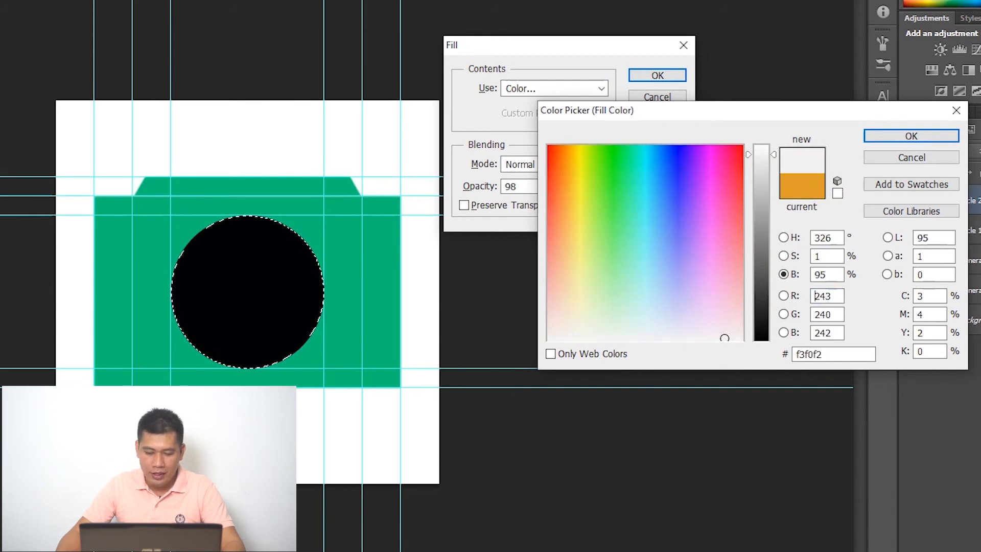
pyautogui.click(704, 337)
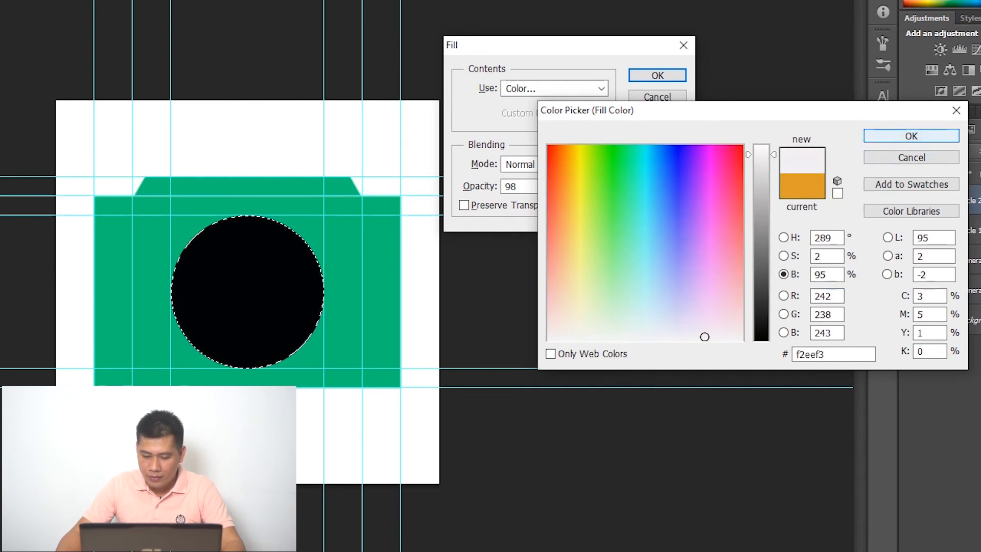
pyautogui.click(911, 136)
pyautogui.press('Return')
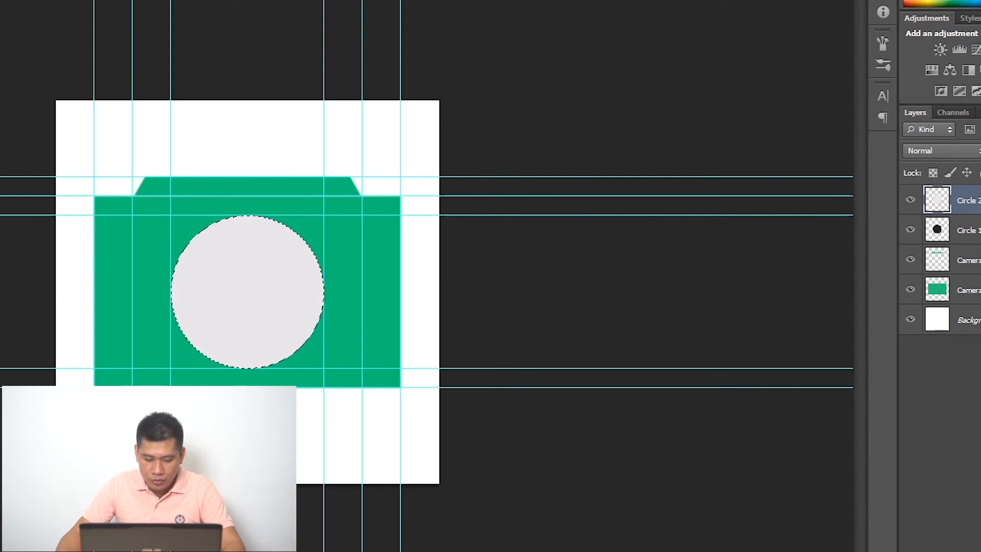
pyautogui.hotkey('ctrl', 'd')
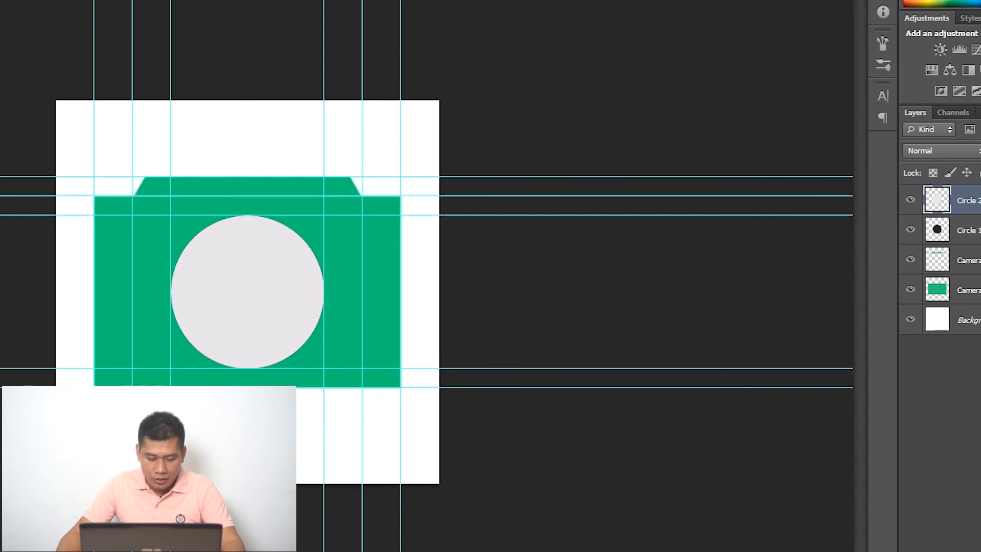
# Scale the light gray Circle 2 down proportionally about its center, leaving an even black ring of Circle 1 around it.
pyautogui.hotkey('ctrl', 't')
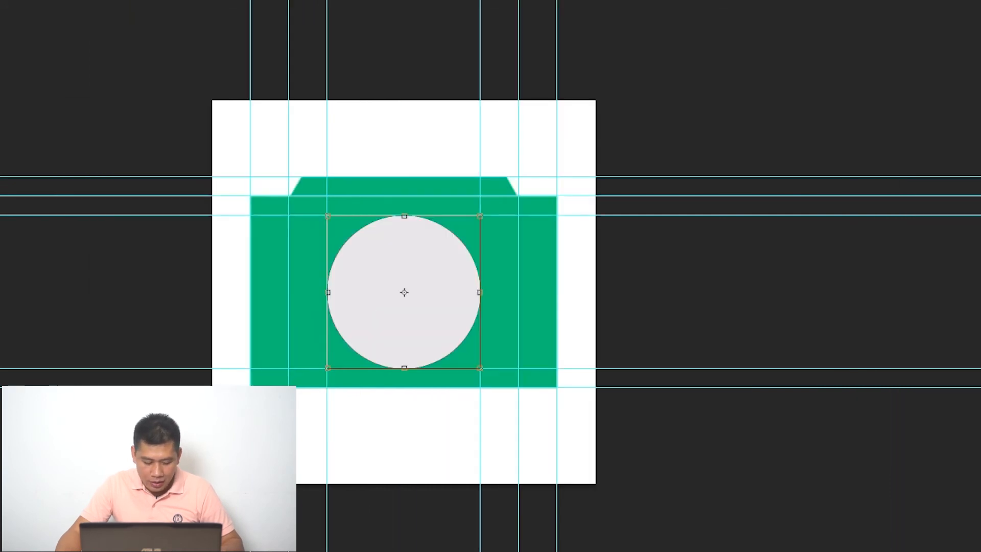
pyautogui.moveTo(171, 216); pyautogui.dragTo(178, 222)
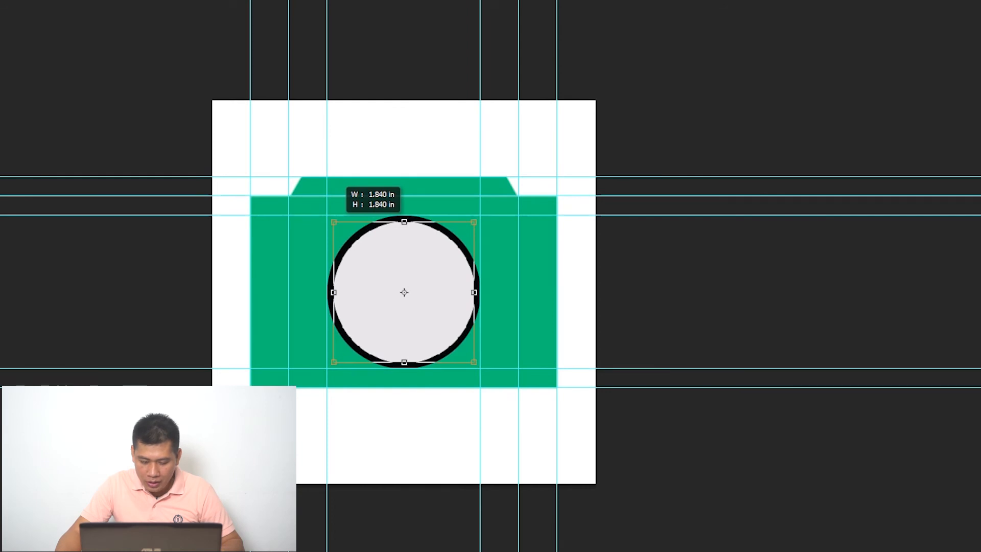
pyautogui.moveTo(334, 222); pyautogui.dragTo(339, 227)
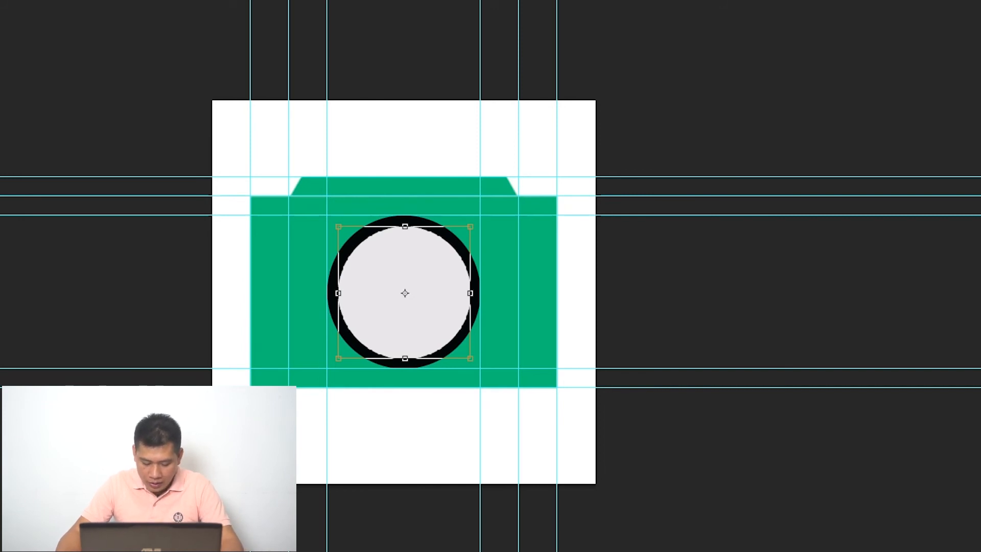
pyautogui.press('Return')
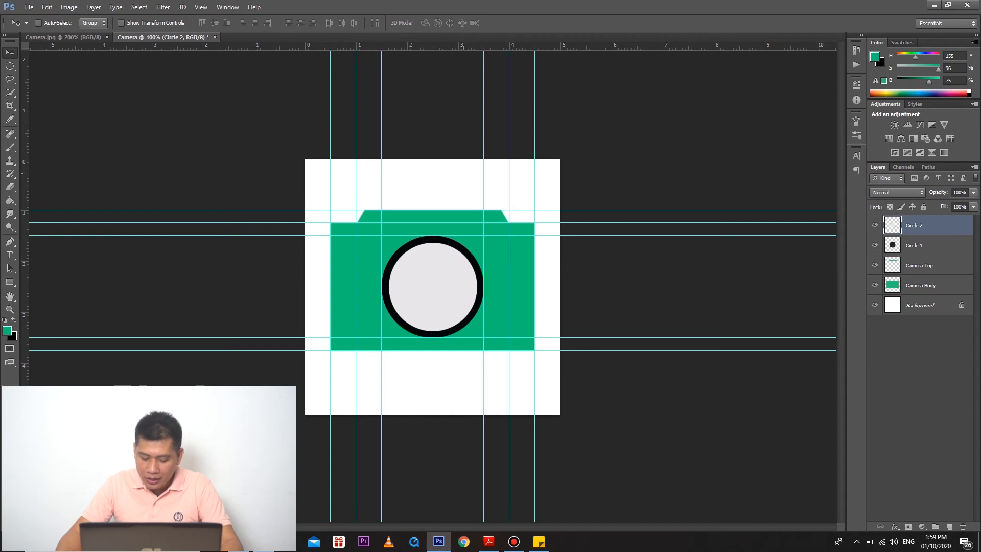
# Add a new horizontal guide at the 2 in position.
pyautogui.click(200, 7)
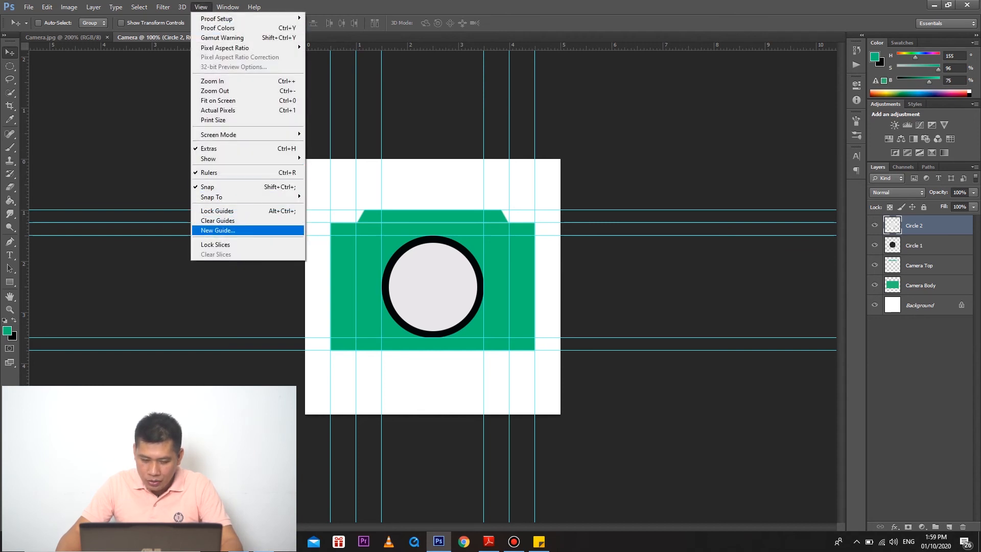
pyautogui.click(218, 230)
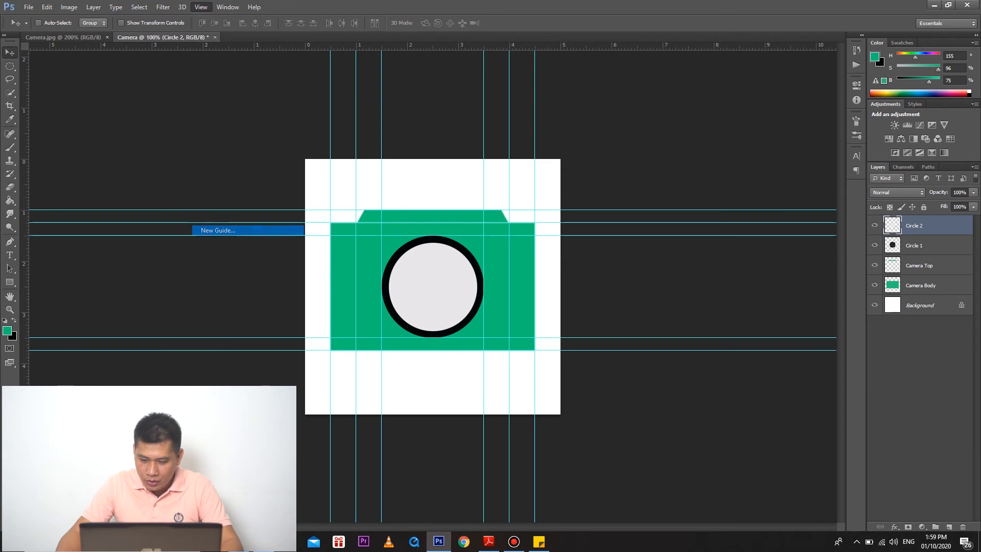
pyautogui.hotkey('shift', 'Left')
pyautogui.hotkey('shift', 'Left')
pyautogui.hotkey('shift', 'Left')
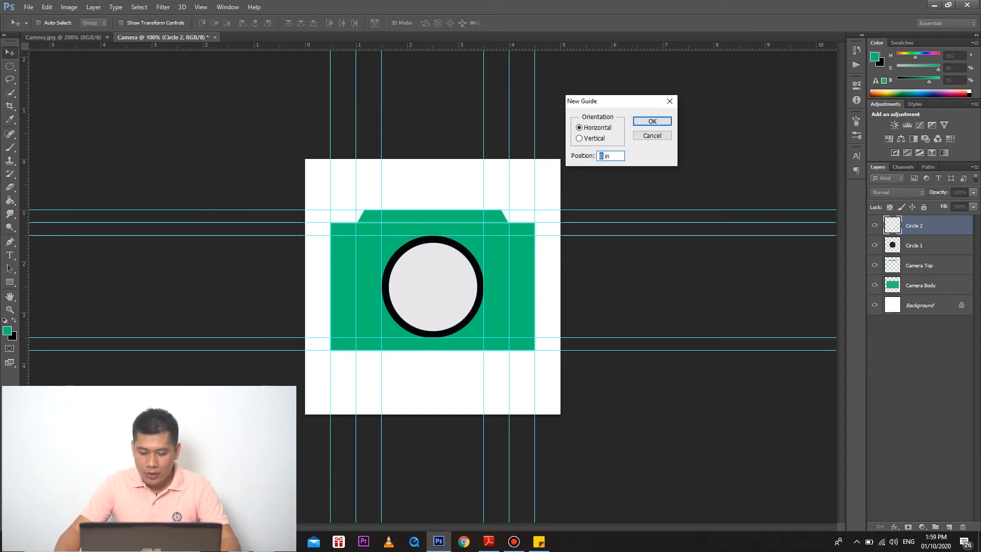
pyautogui.write('2')
pyautogui.press('Return')
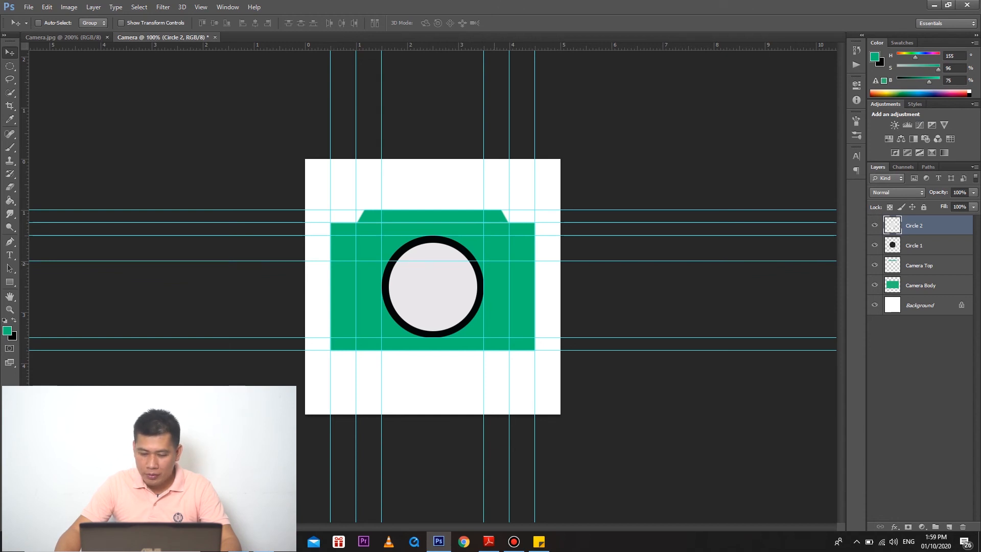
# Duplicate the Circle 2 layer within the same document and name the copy Cirlce 3.
pyautogui.rightClick(930, 225)
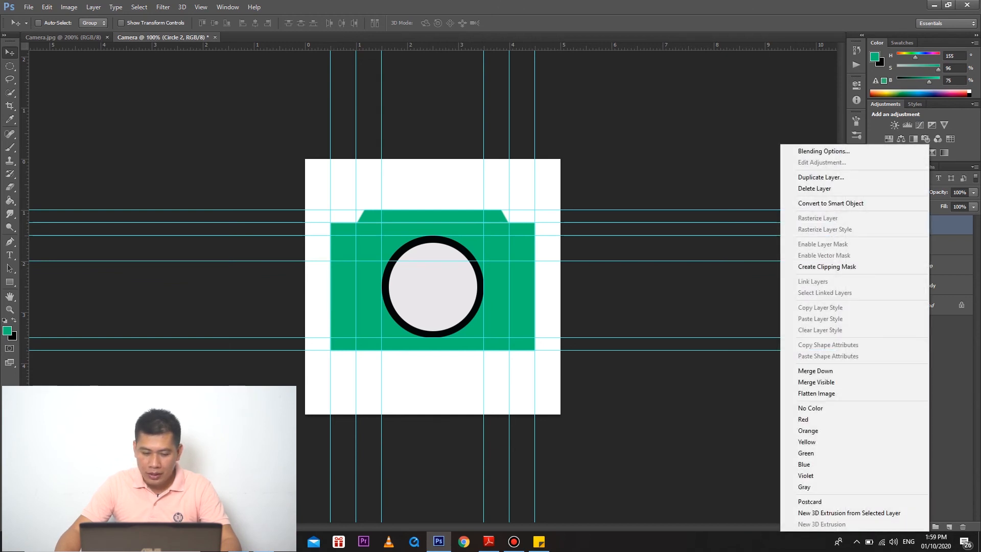
pyautogui.click(821, 177)
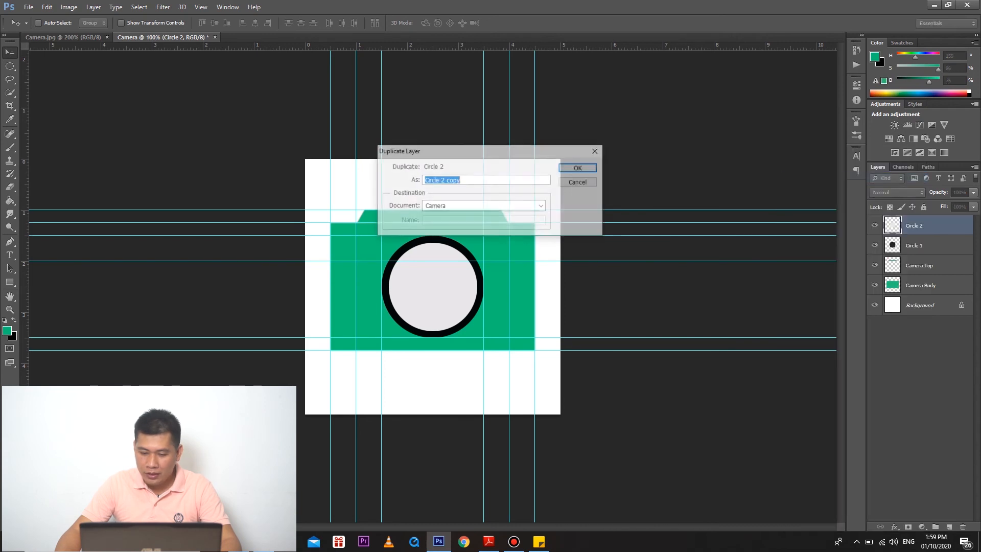
pyautogui.write('Circle 3')
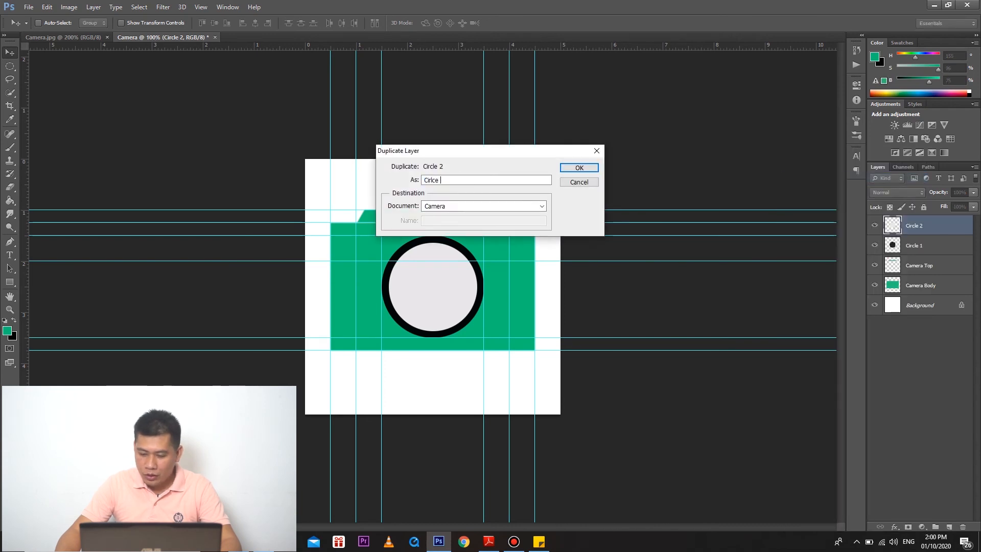
pyautogui.press('Return')
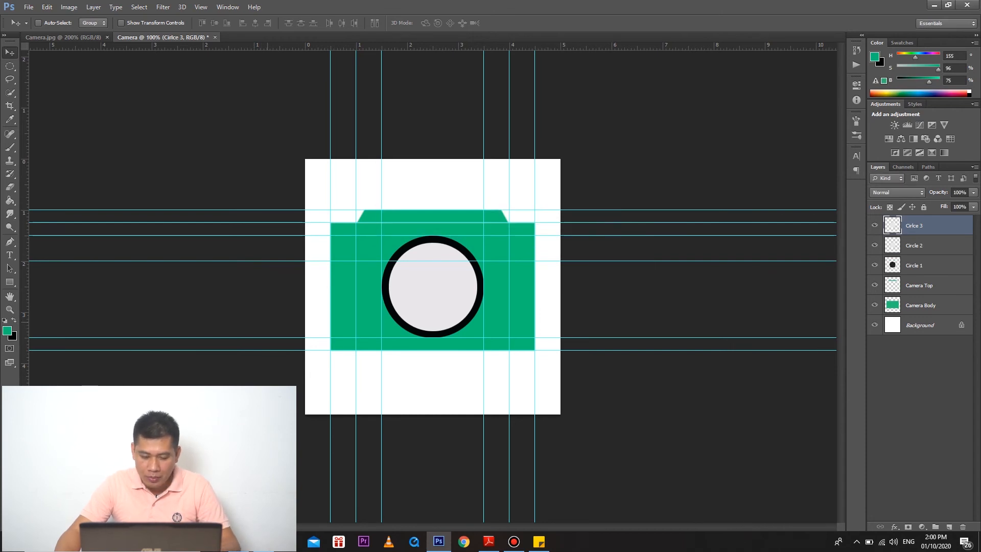
# Scale Cirlce 3 proportionally to about 28% and fit it between the 3.5 and 4 in vertical and 1.5 and 2 in horizontal guides.
pyautogui.hotkey('ctrl', 't')
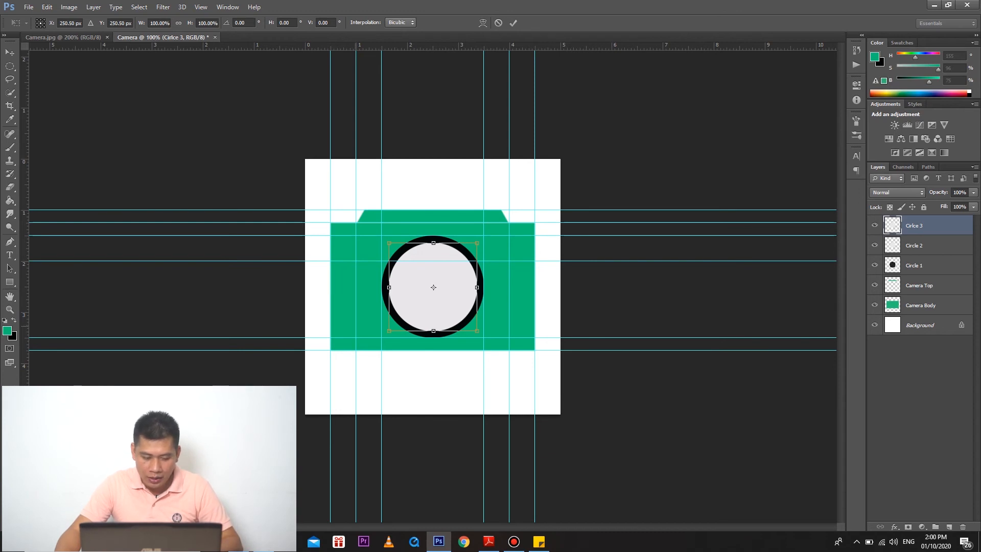
pyautogui.moveTo(390, 243); pyautogui.dragTo(486, 266)
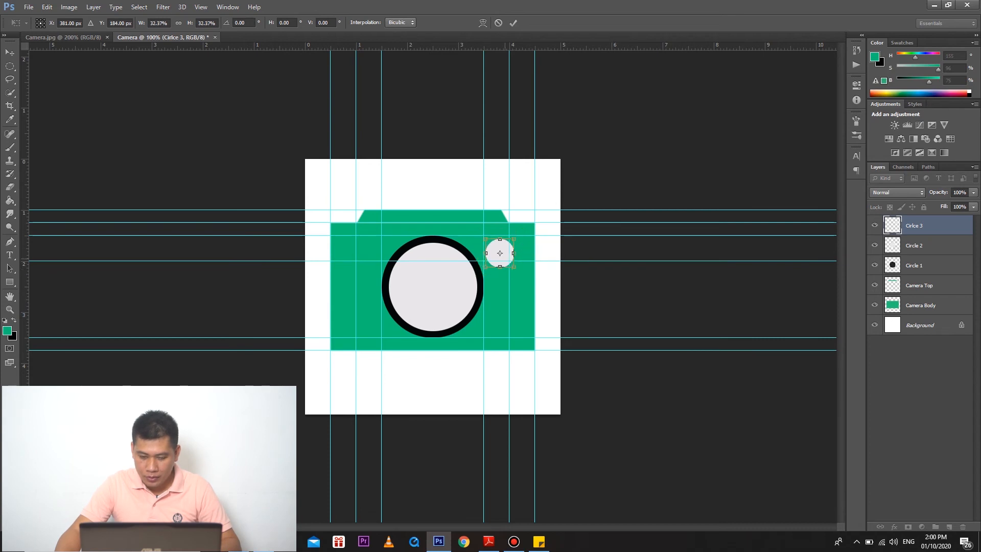
pyautogui.moveTo(500, 253); pyautogui.dragTo(495, 250)
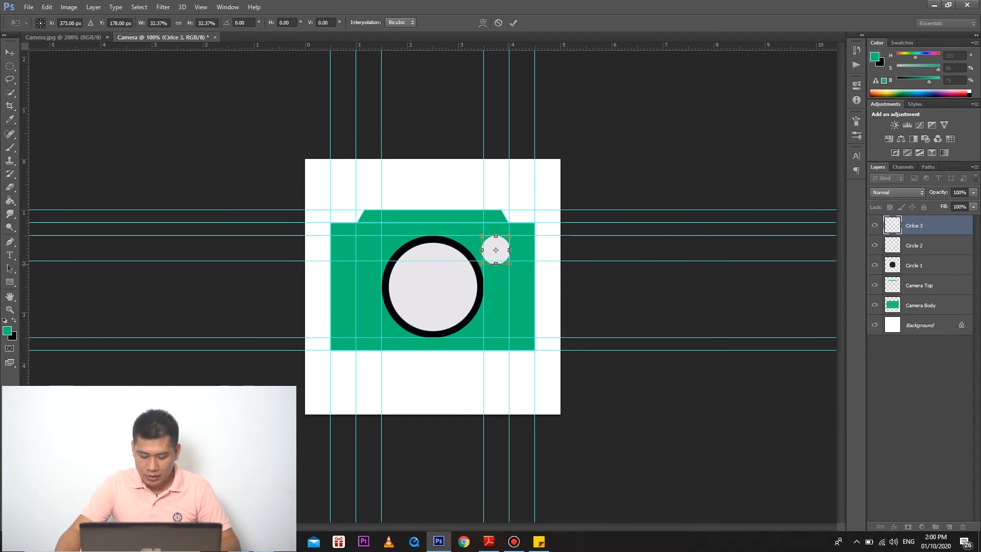
pyautogui.moveTo(509, 264); pyautogui.dragTo(507, 261)
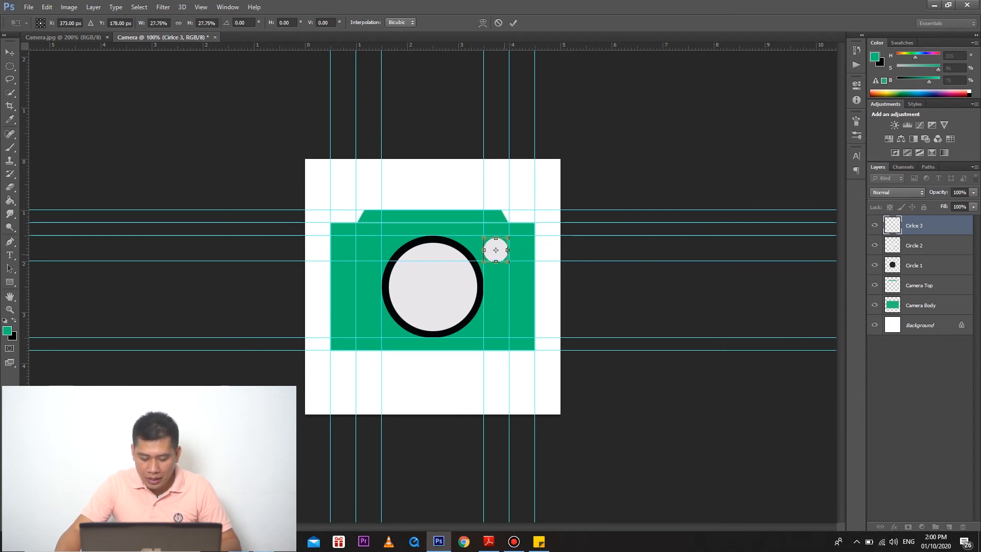
pyautogui.moveTo(496, 250); pyautogui.dragTo(495, 248)
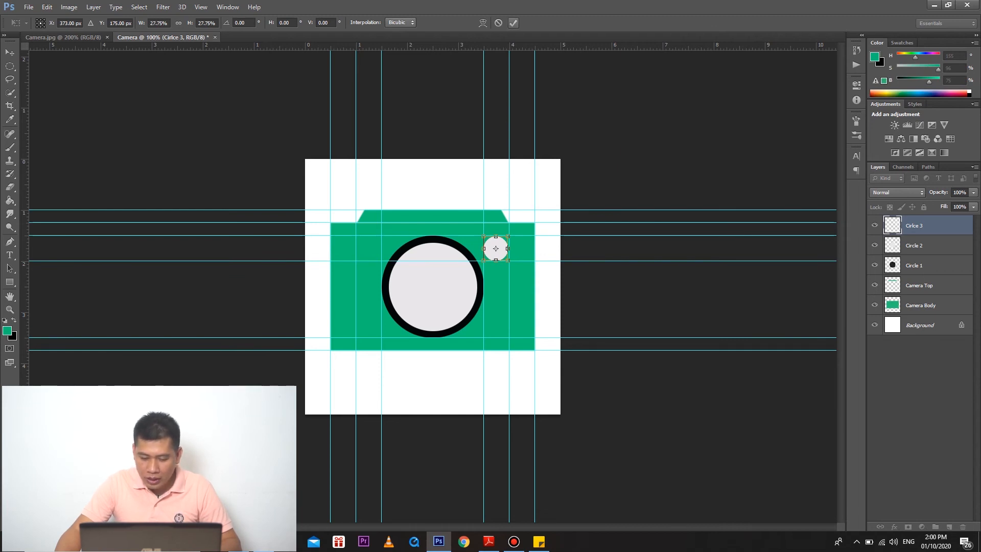
pyautogui.click(513, 23)
pyautogui.press('Right')
pyautogui.press('Right')
pyautogui.press('Right')
pyautogui.press('Left')
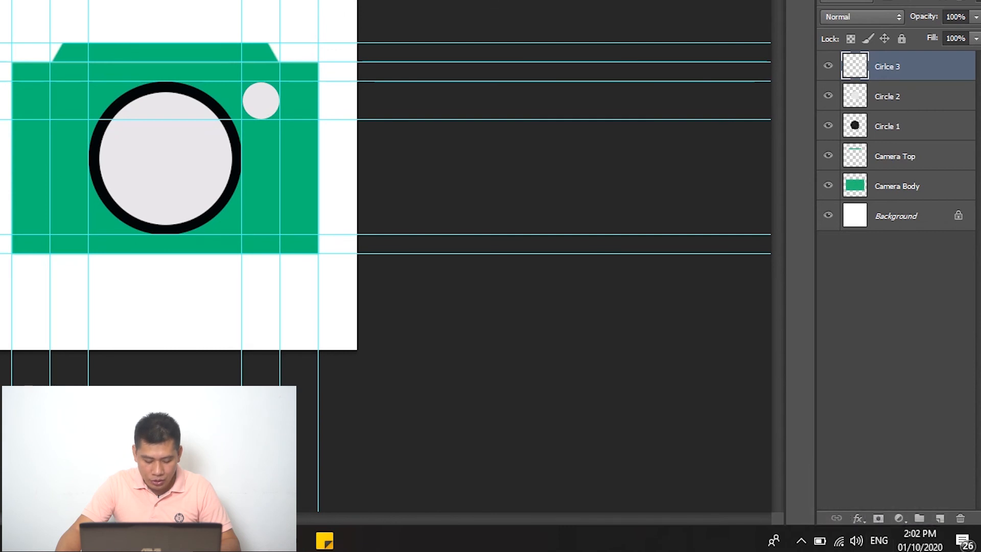
# Add a Stroke layer style to the Cirlce 3 layer with a size of 2 px.
pyautogui.click(858, 518)
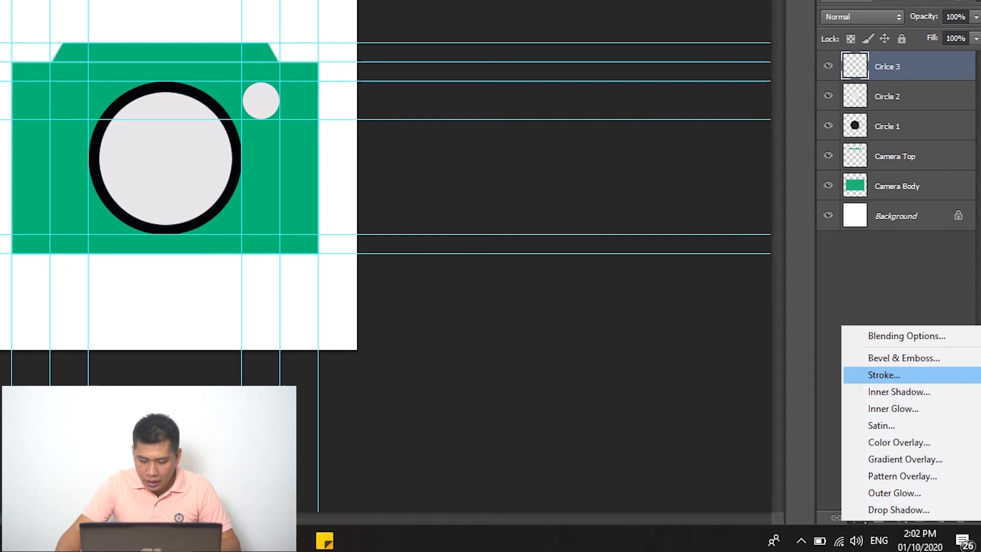
pyautogui.click(884, 375)
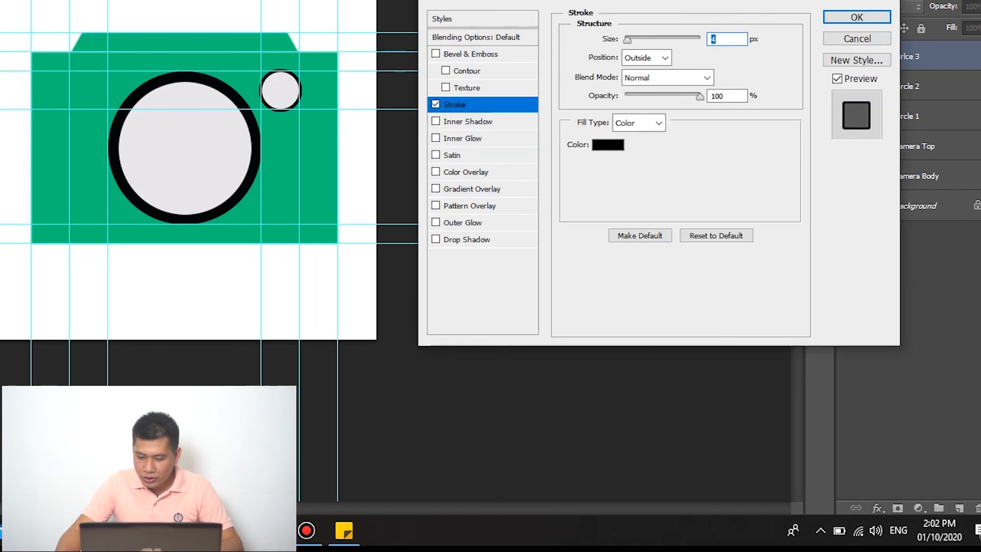
pyautogui.moveTo(659, 0); pyautogui.dragTo(648, 112)
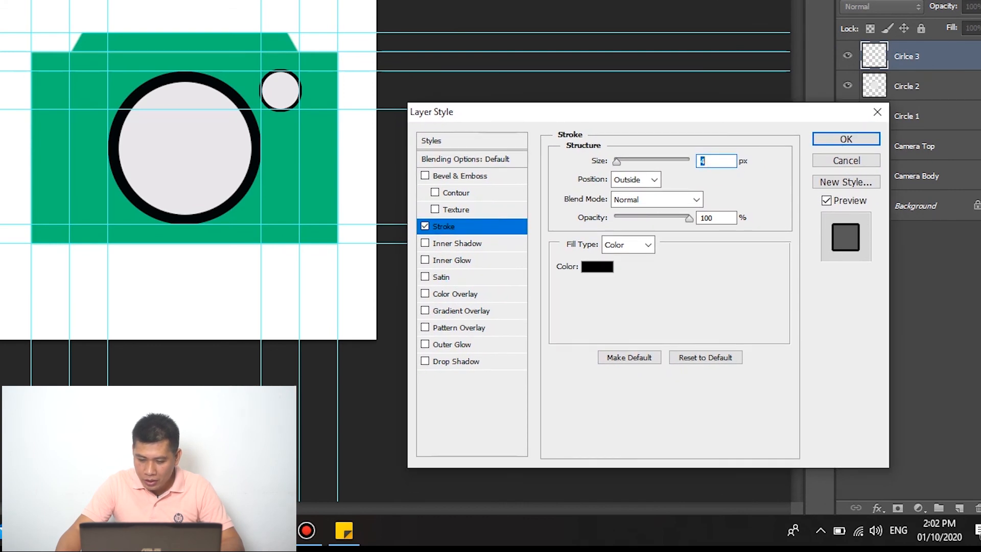
pyautogui.moveTo(648, 112); pyautogui.dragTo(651, 106)
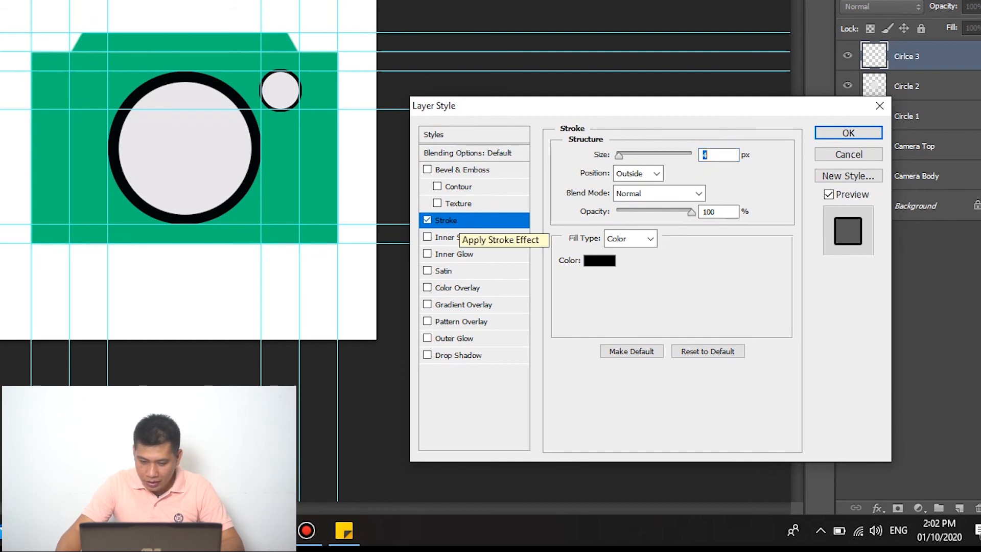
pyautogui.write('2')
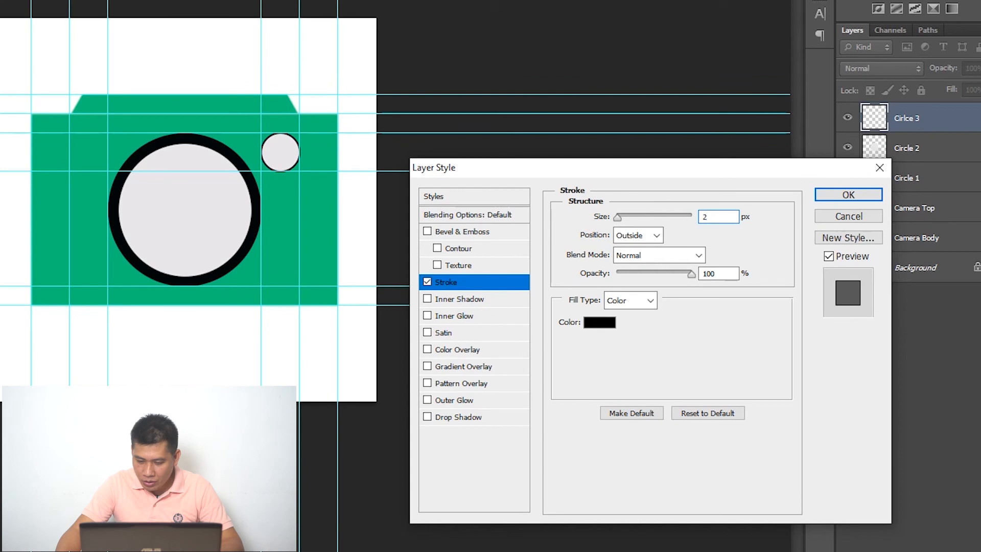
# Change the stroke color of Cirlce 3 to the neutral gray 868b87.
pyautogui.click(600, 322)
pyautogui.click(698, 152)
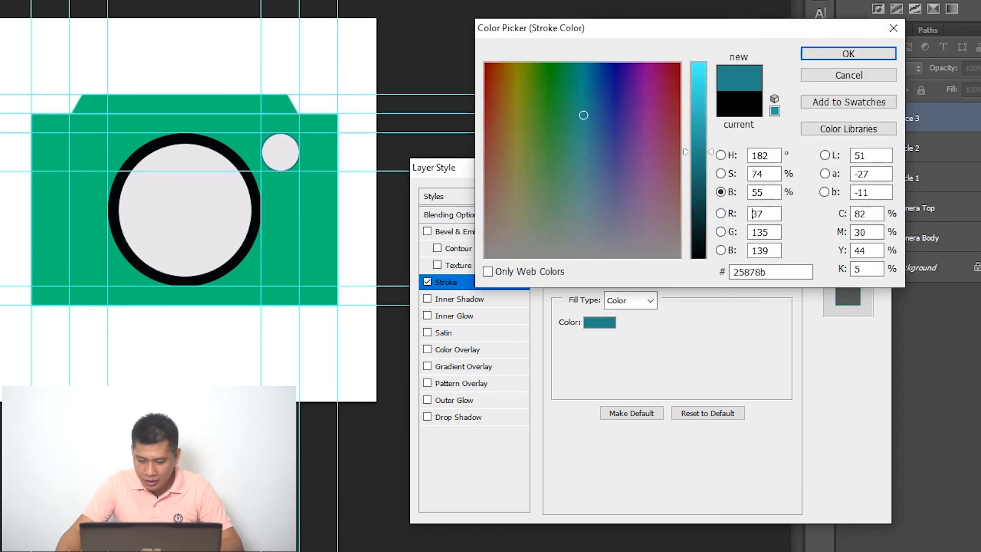
pyautogui.click(588, 245)
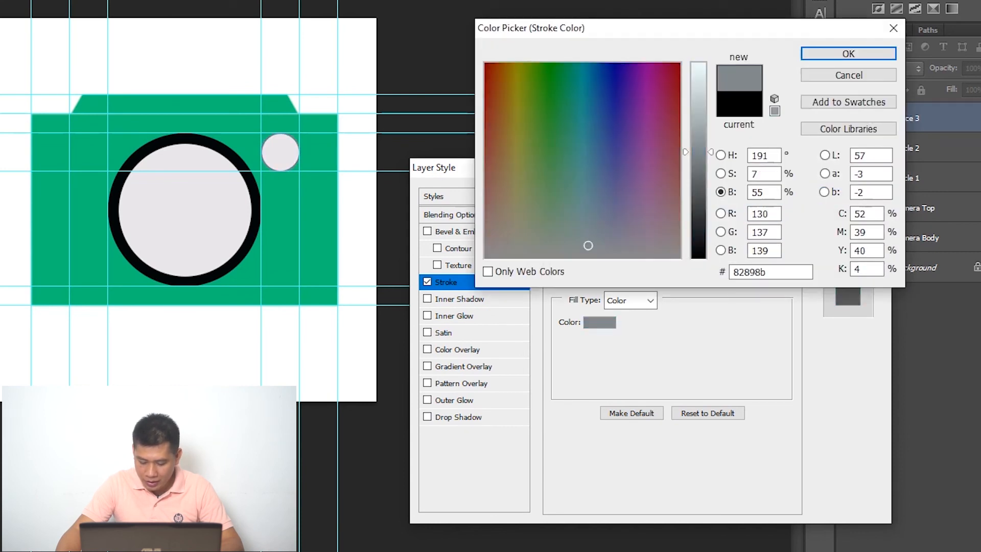
pyautogui.moveTo(588, 246)
pyautogui.mouseDown()
pyautogui.moveTo(620, 247)
pyautogui.moveTo(558, 252)
pyautogui.mouseUp()
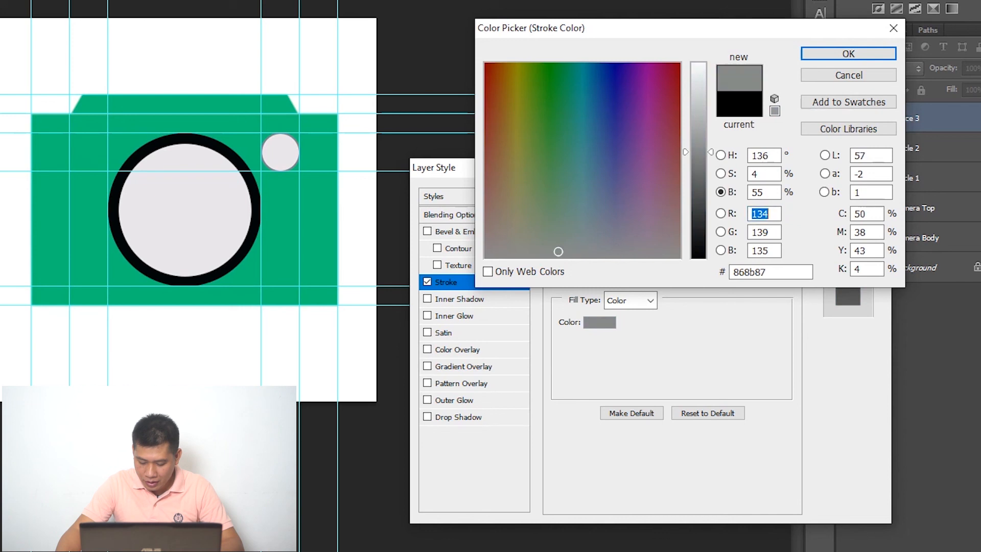
pyautogui.click(848, 54)
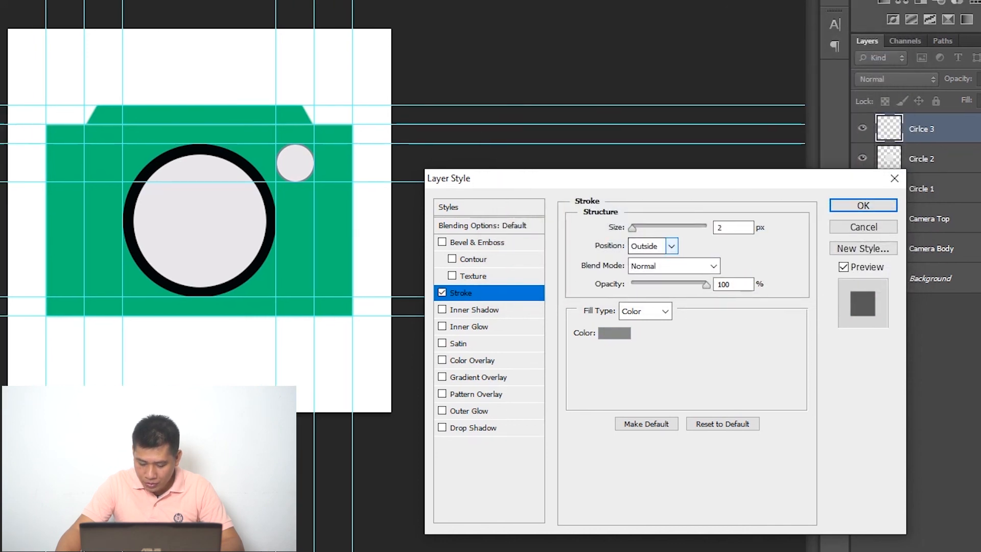
# Try the Soft Light blend mode on the stroke, with its position kept at Outside.
pyautogui.click(672, 246)
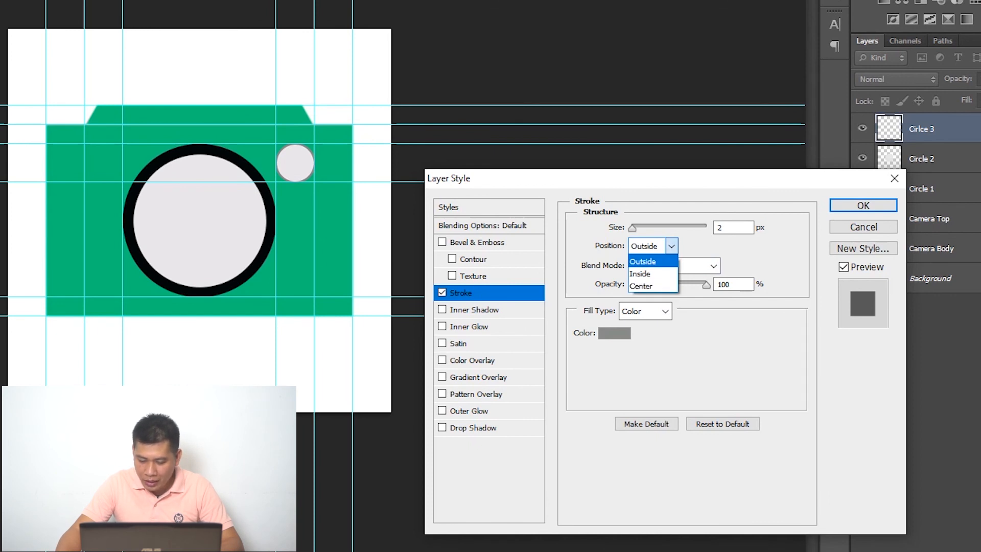
pyautogui.click(644, 261)
pyautogui.click(713, 266)
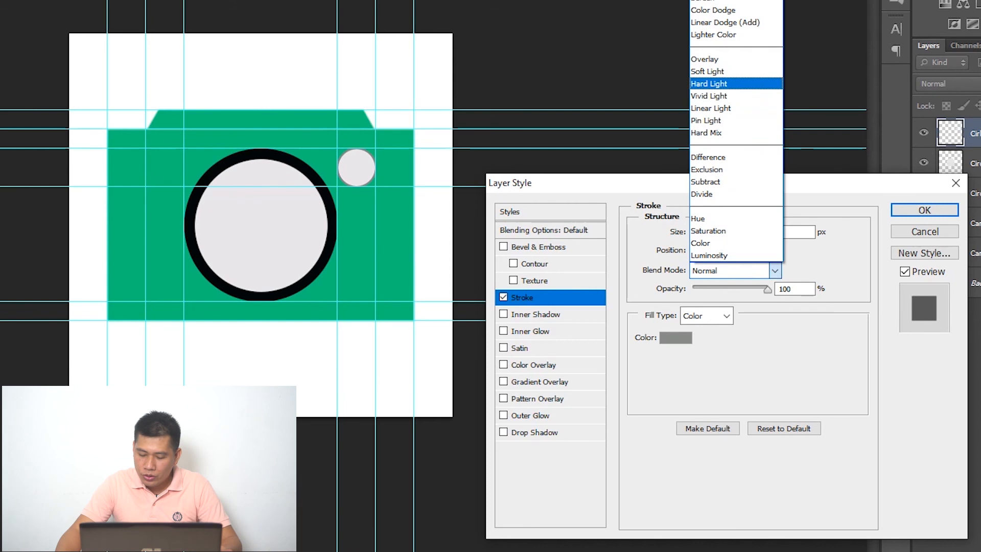
pyautogui.click(708, 71)
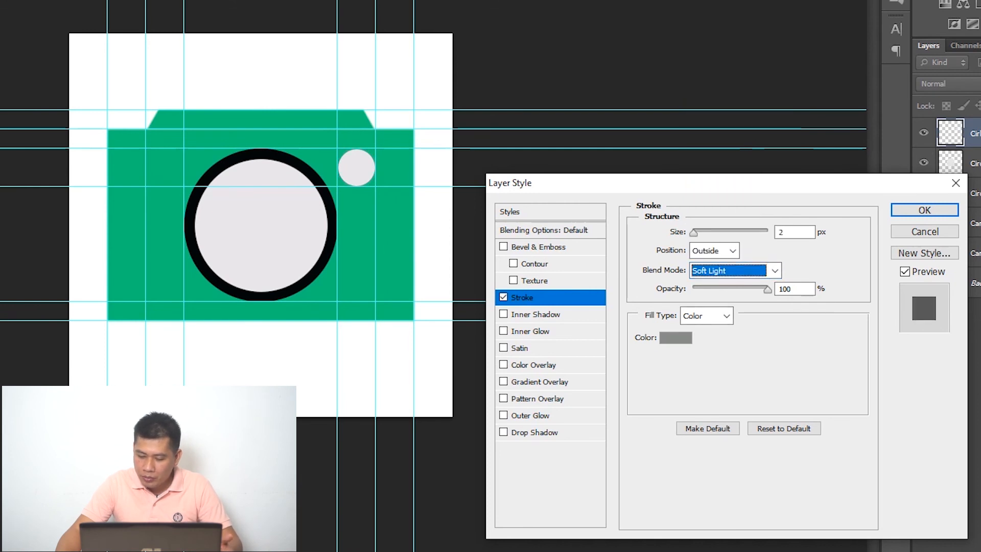
# Set the stroke size to 5 px and apply the layer style to Cirlce 3.
pyautogui.doubleClick(794, 232)
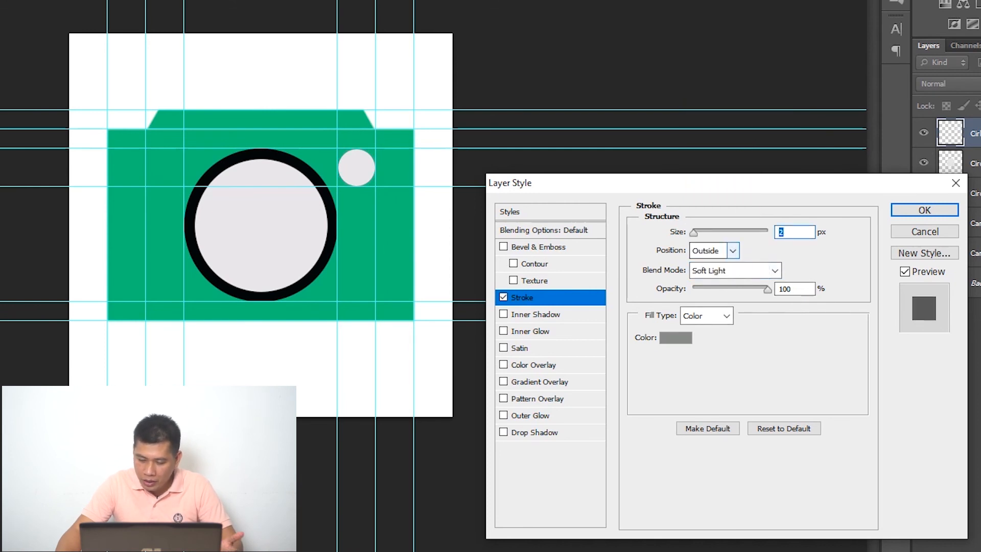
pyautogui.write('3')
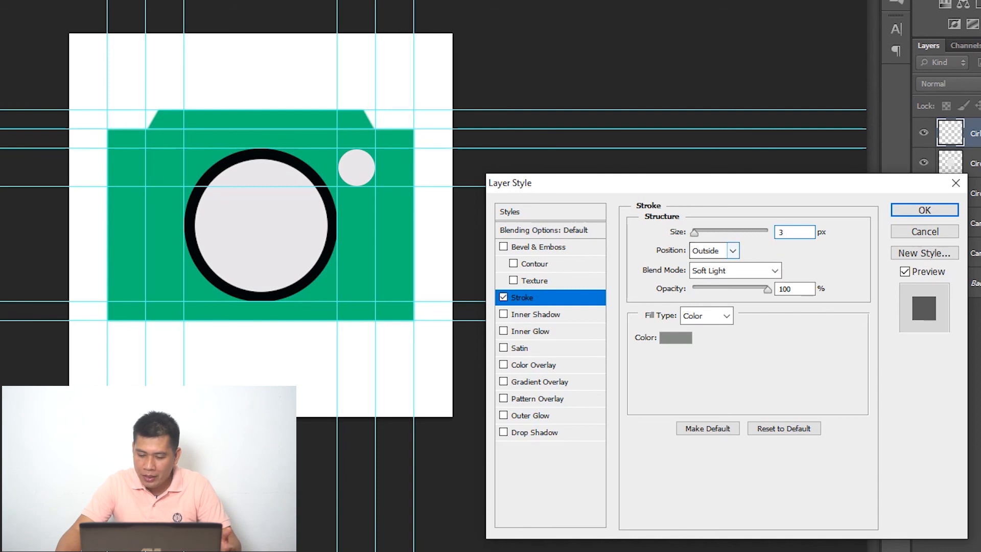
pyautogui.press('BackSpace')
pyautogui.write('5')
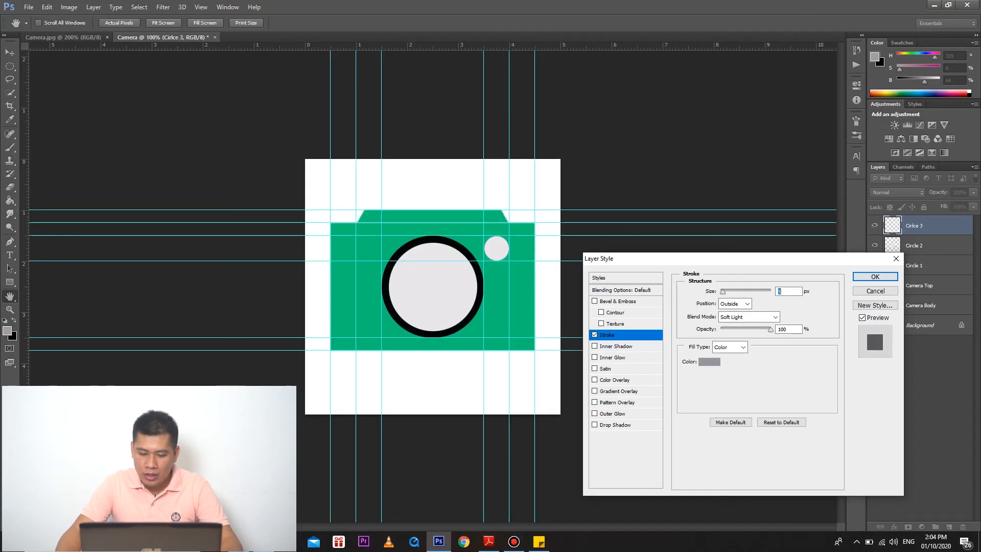
pyautogui.press('Return')
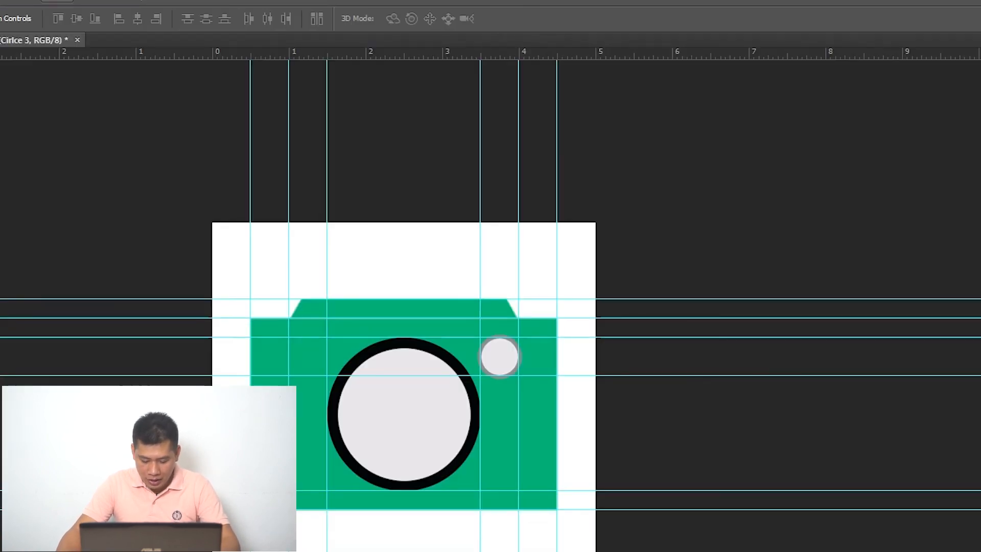
# Clear all guides from the camera document.
pyautogui.click(201, 6)
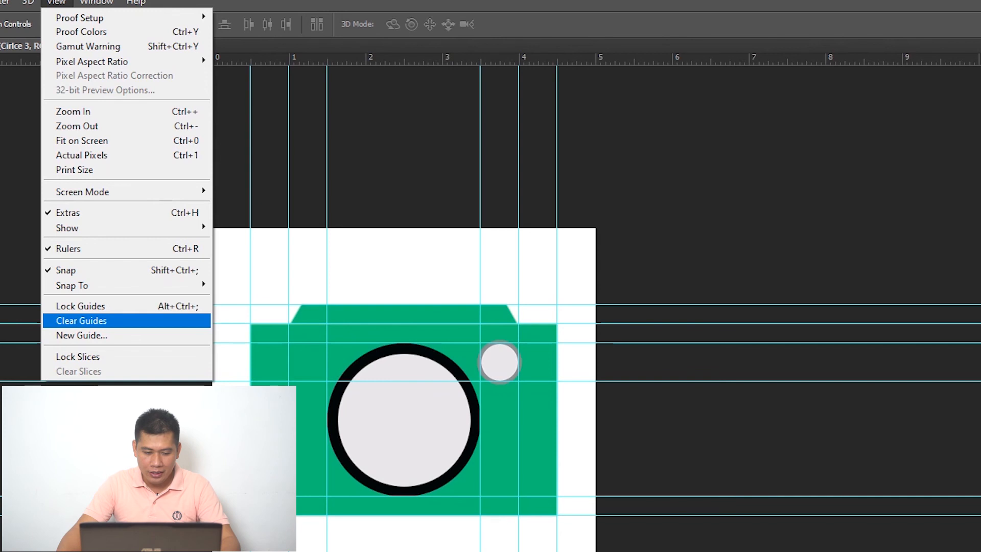
pyautogui.click(93, 321)
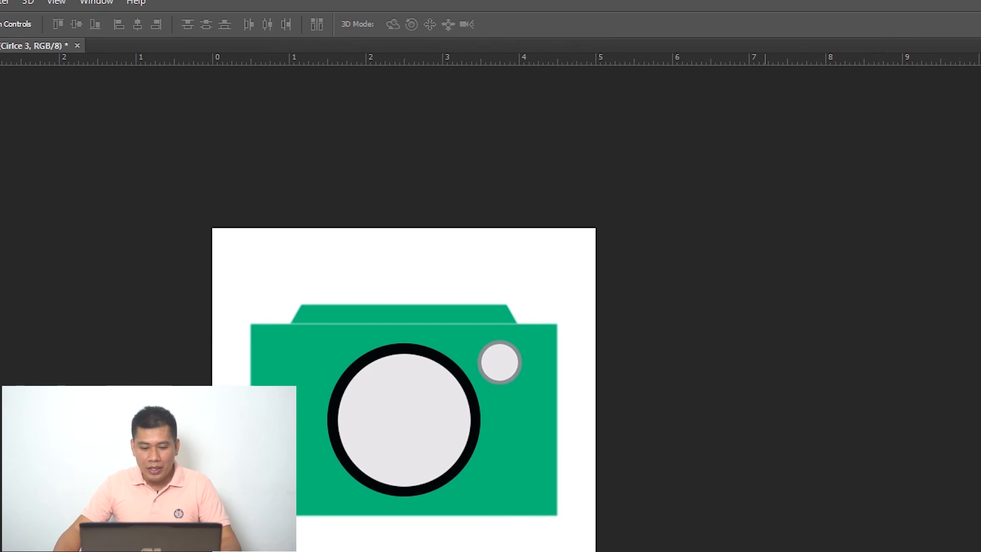
# Start saving the document under a chosen location and create a new folder named Camera on the Desktop for it.
pyautogui.click(37, 13)
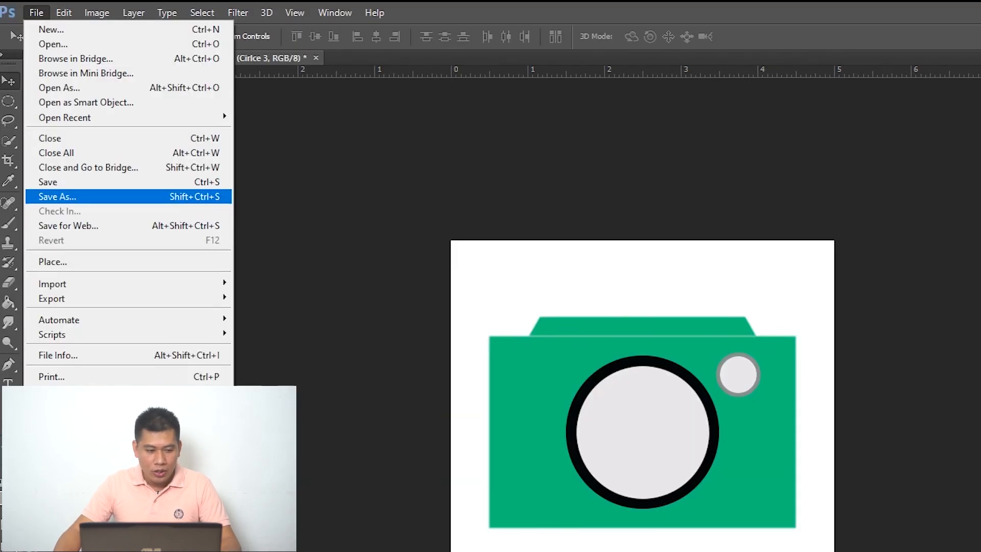
pyautogui.click(62, 196)
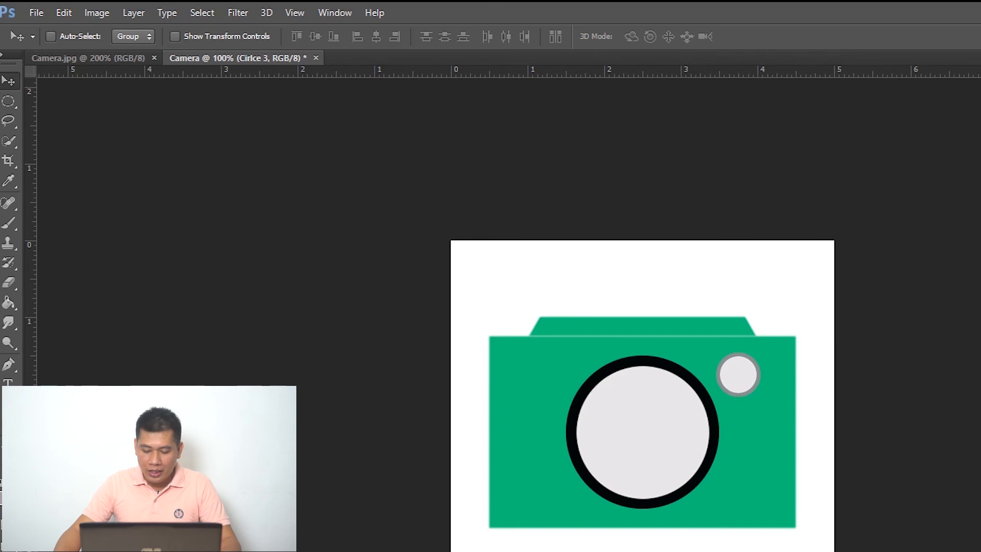
pyautogui.click(36, 12)
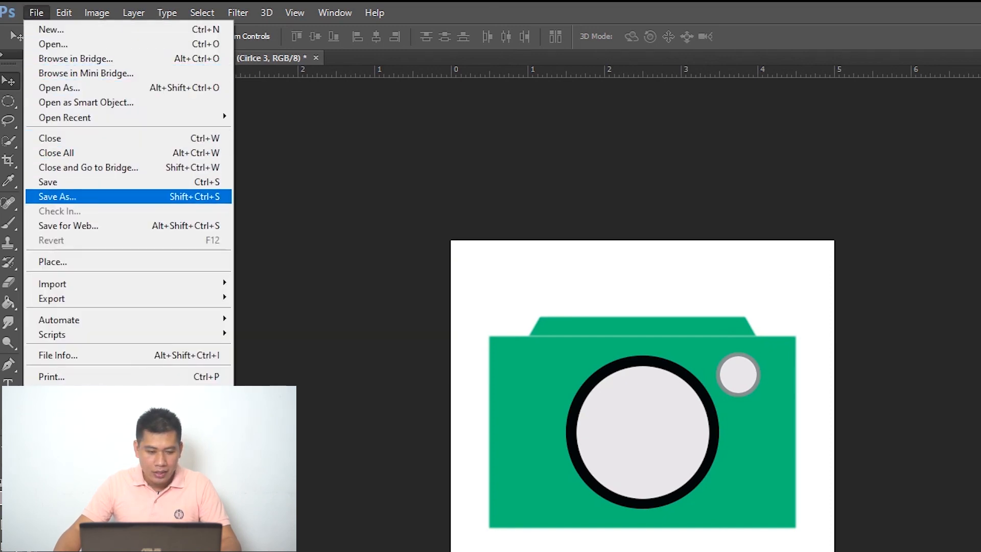
pyautogui.click(57, 196)
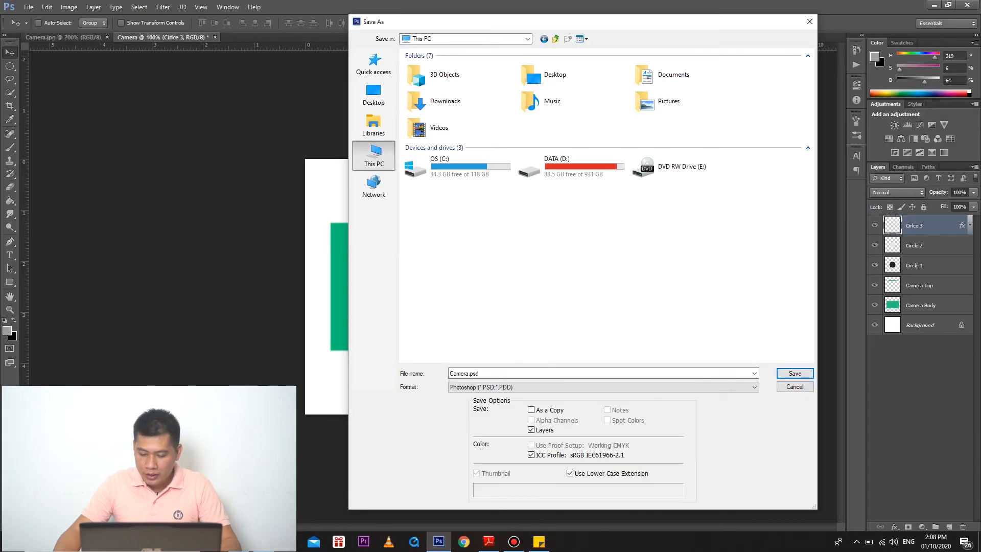
pyautogui.click(534, 166)
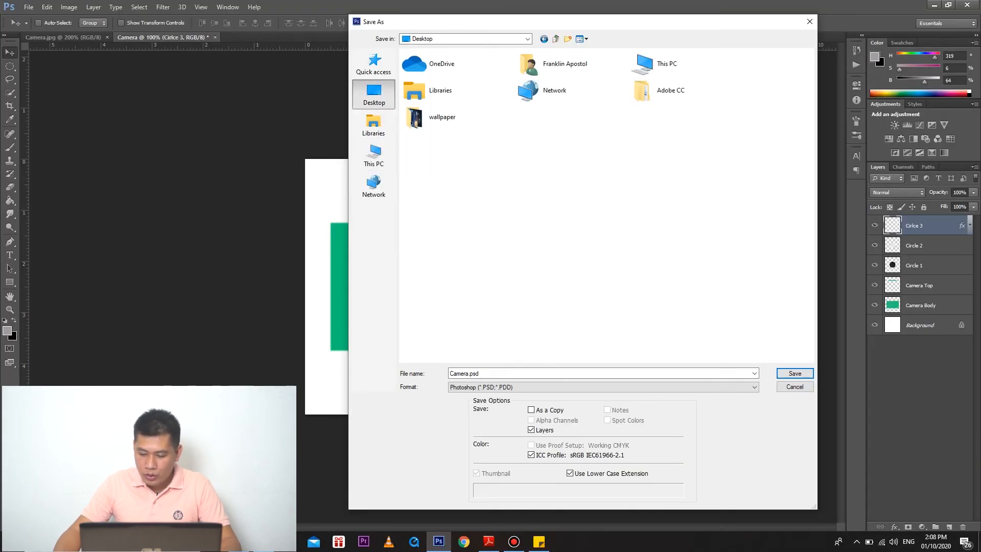
pyautogui.rightClick(537, 156)
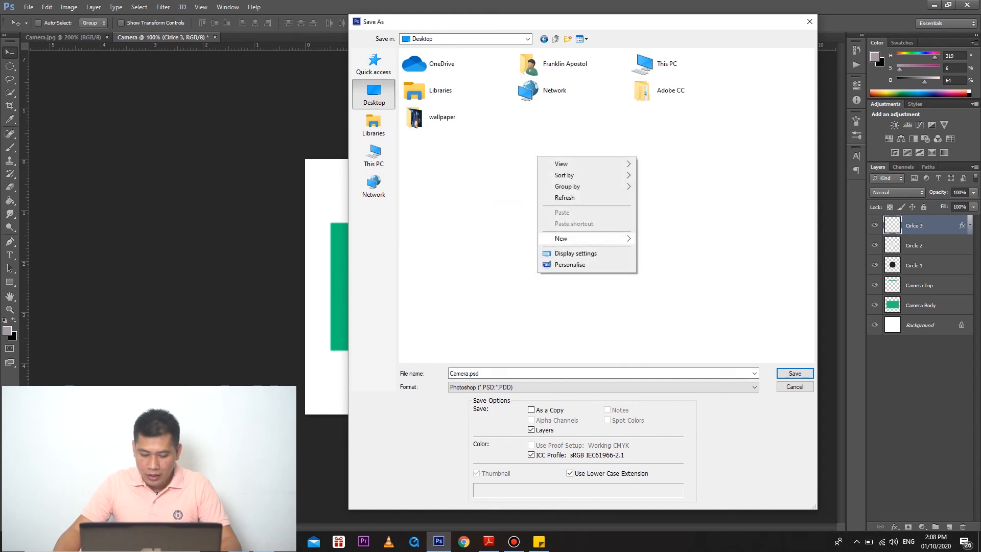
pyautogui.moveTo(582, 238)
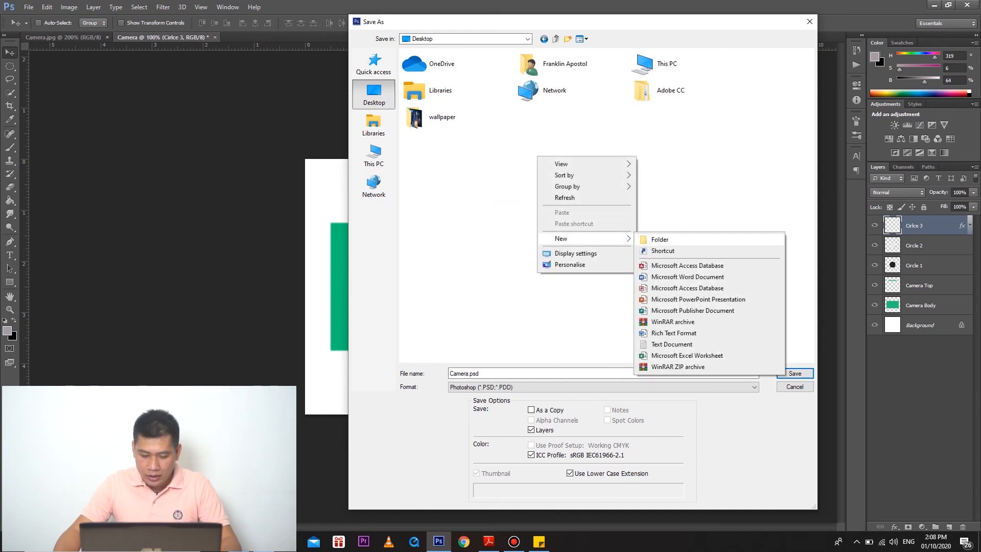
pyautogui.click(659, 240)
pyautogui.press('BackSpace')
# Save the document as Camera.psd in Photoshop format inside the Camera folder, with Maximize Compatibility on.
pyautogui.click(602, 387)
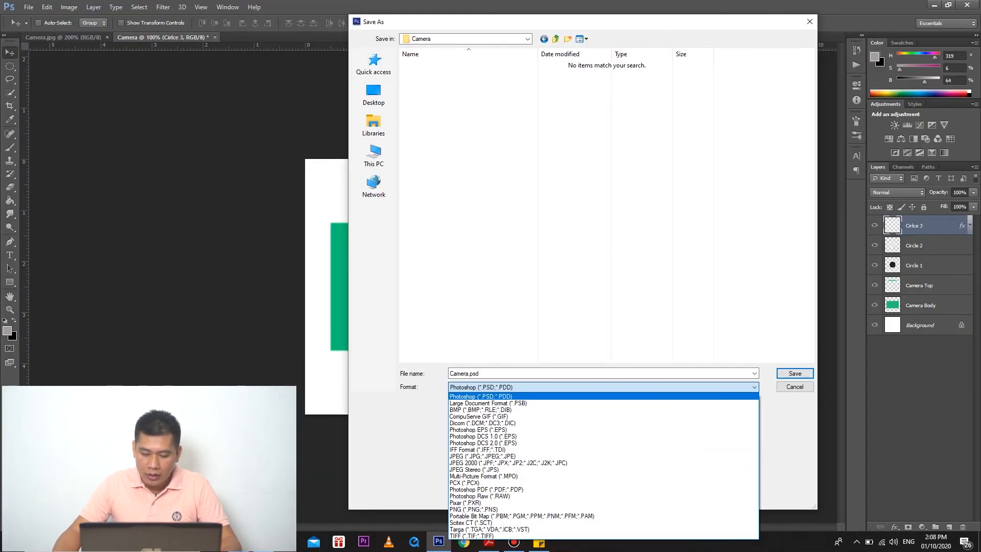
pyautogui.click(480, 396)
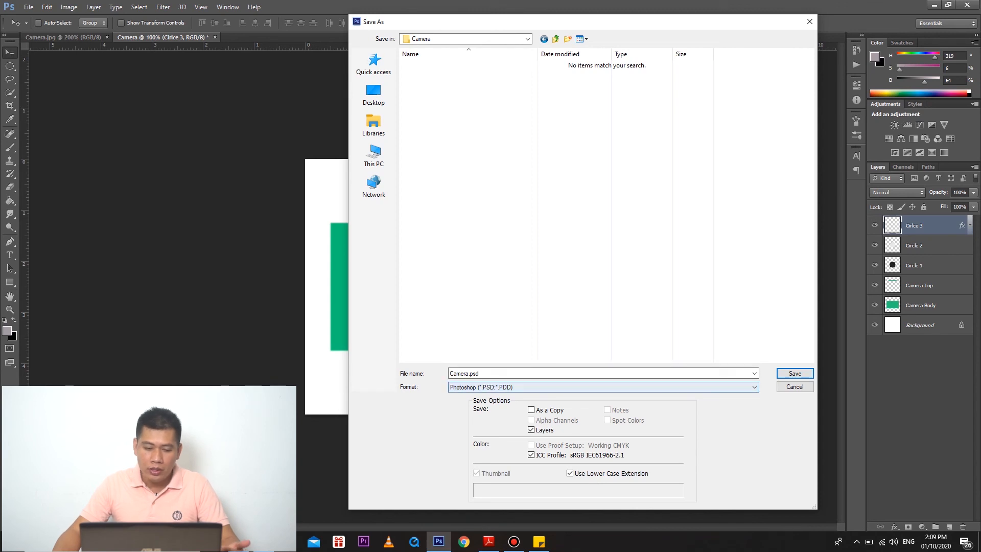
pyautogui.click(796, 373)
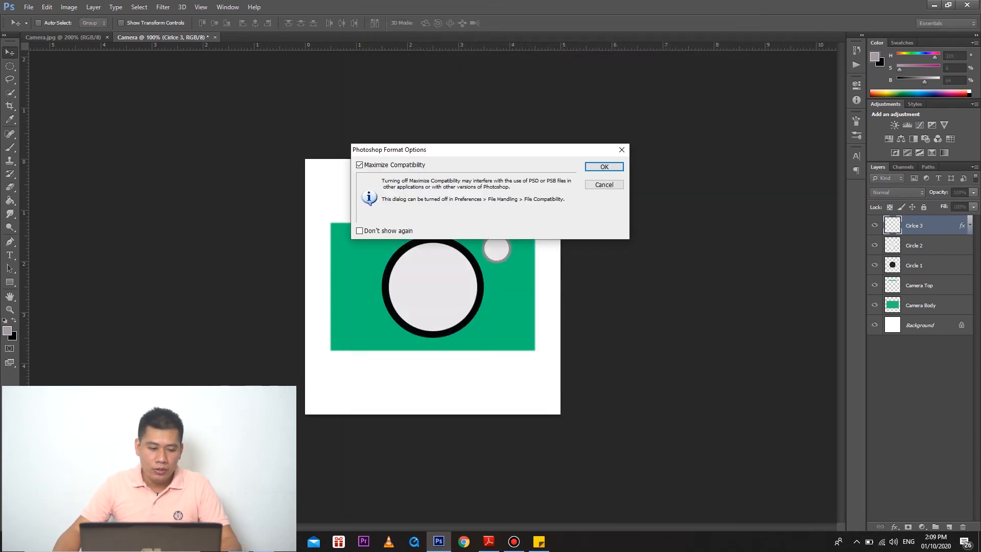
pyautogui.press('Return')
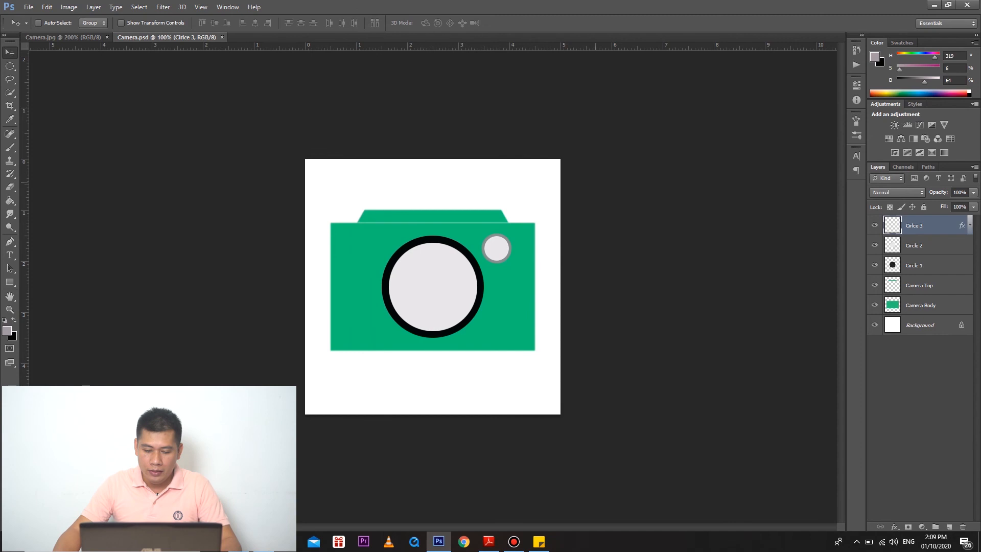
# Save a JPEG copy named Camera.jpg in the Camera folder at Maximum quality 12 with the Baseline ("Standard") format option.
pyautogui.click(29, 7)
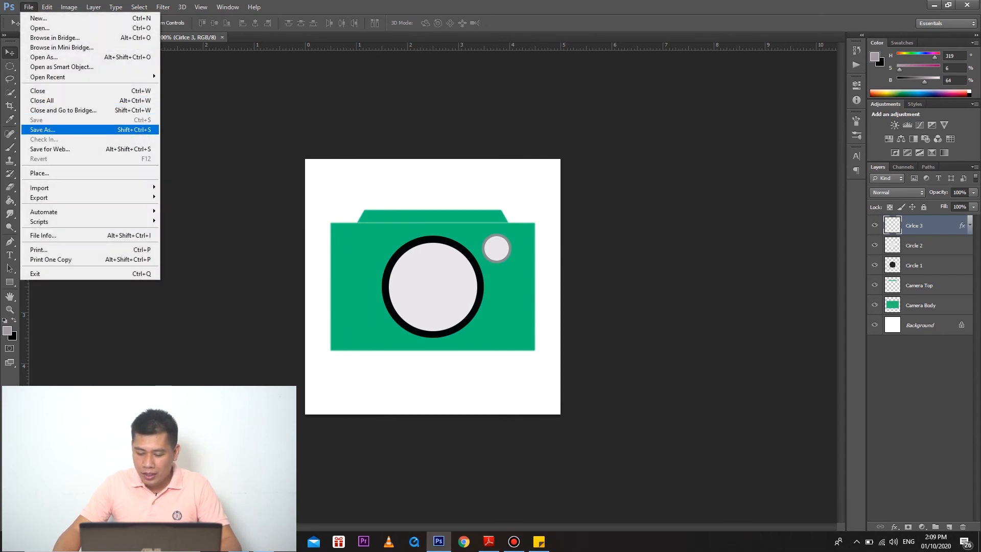
pyautogui.click(42, 129)
pyautogui.click(603, 387)
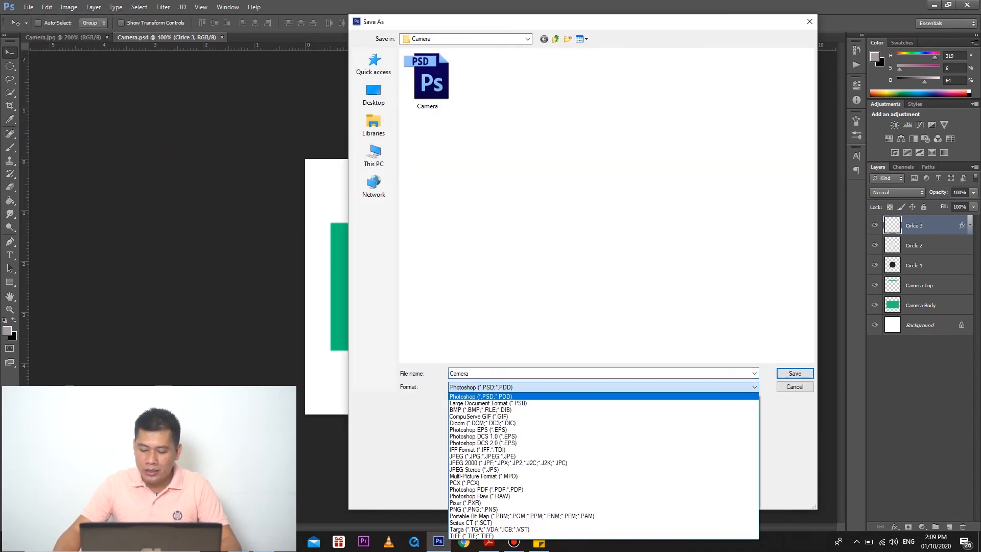
pyautogui.click(482, 456)
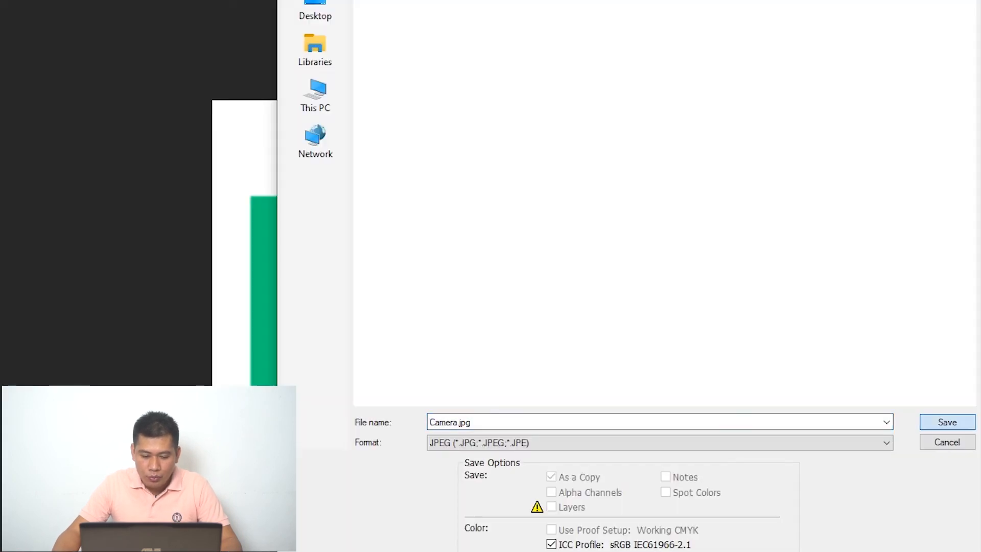
pyautogui.press('Return')
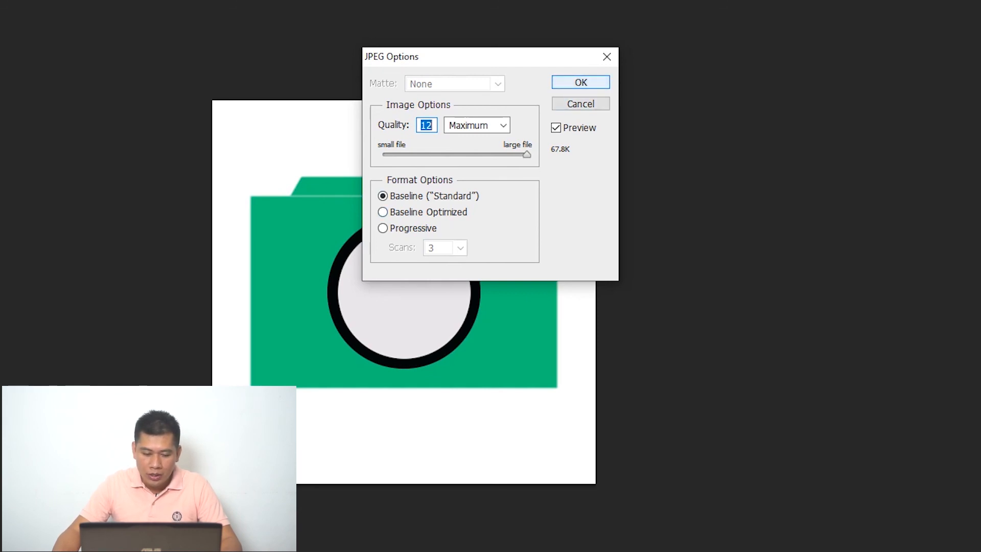
pyautogui.press('Return')
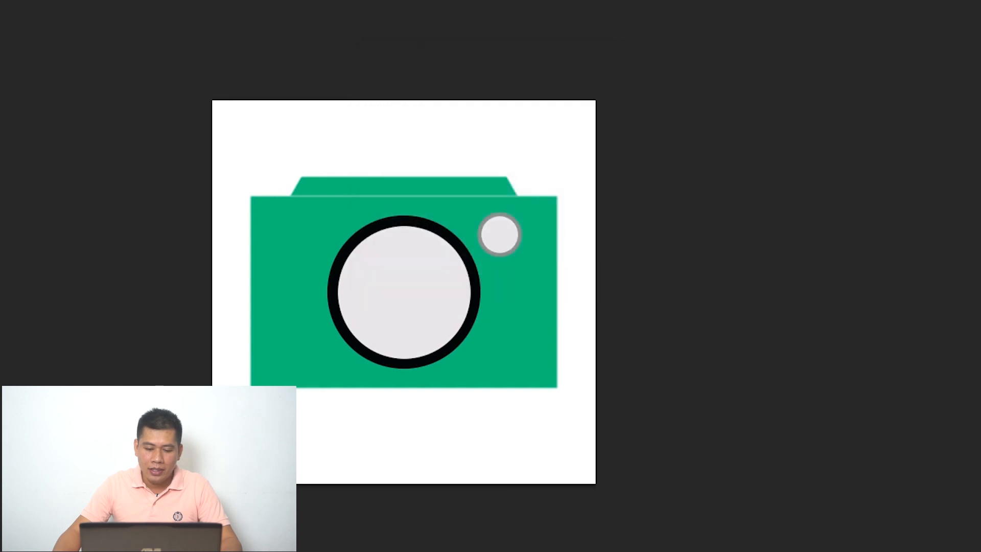